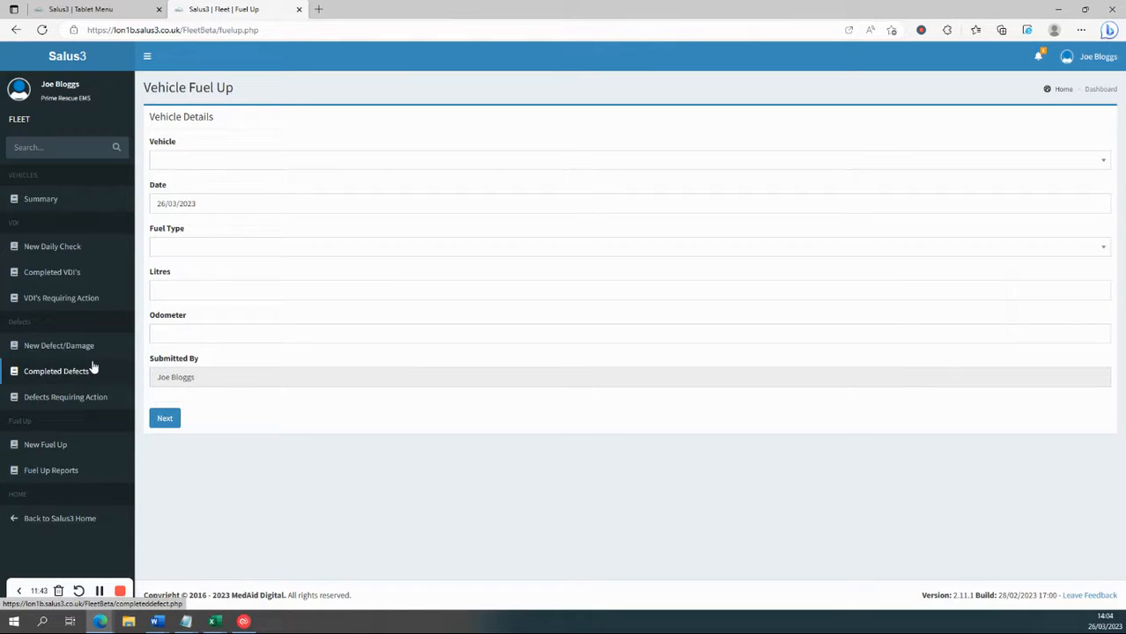
Step: Choose vehicle MED12ICAL and fuel type Petrol Test for the new fuel-up record
{"action": "left_click", "coordinate": [177, 162]}
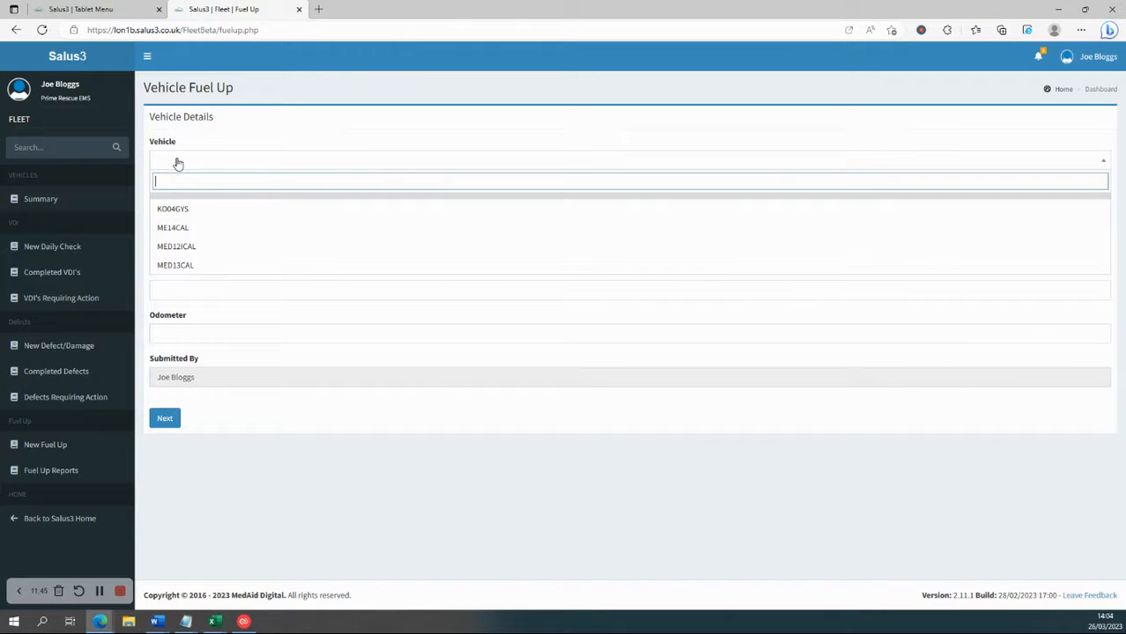
{"action": "left_click", "coordinate": [189, 247]}
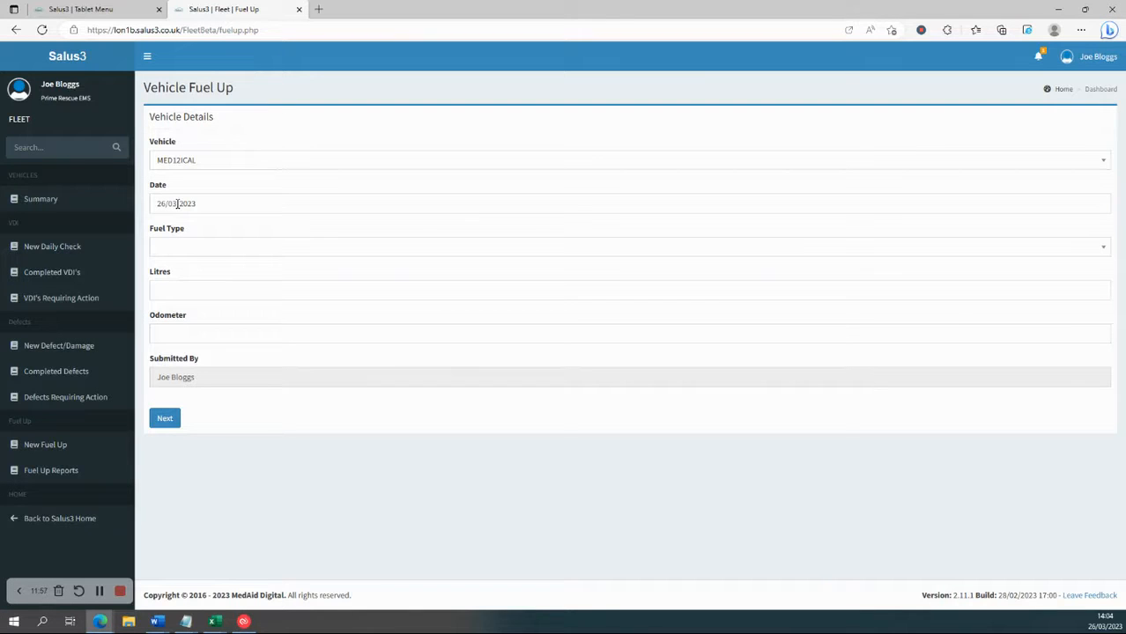
{"action": "left_click", "coordinate": [183, 251]}
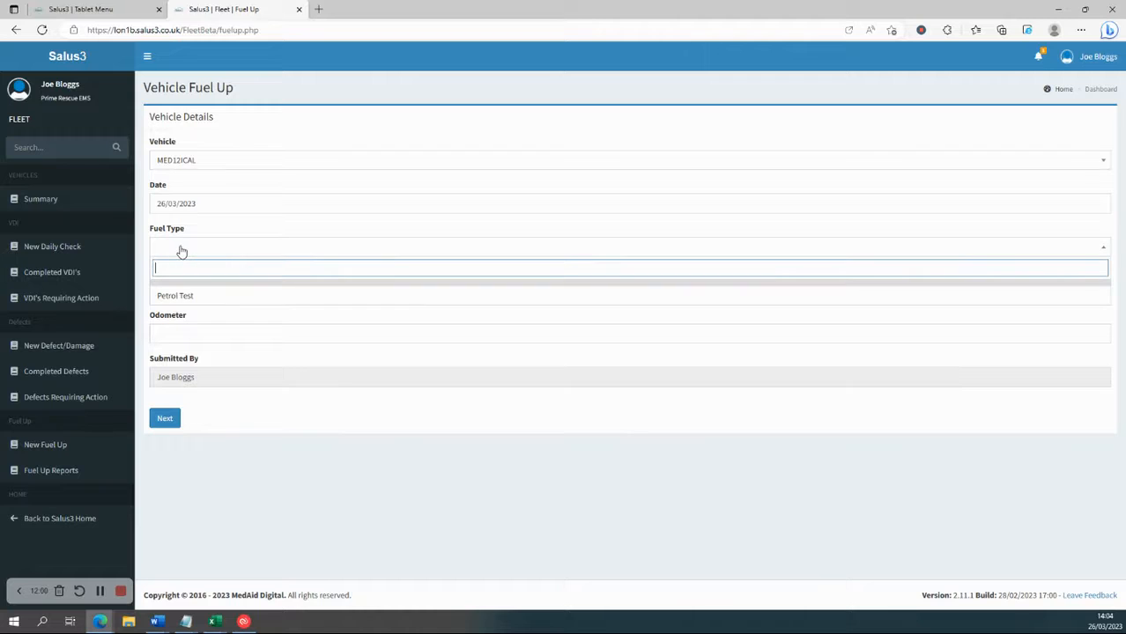
{"action": "left_click", "coordinate": [183, 296]}
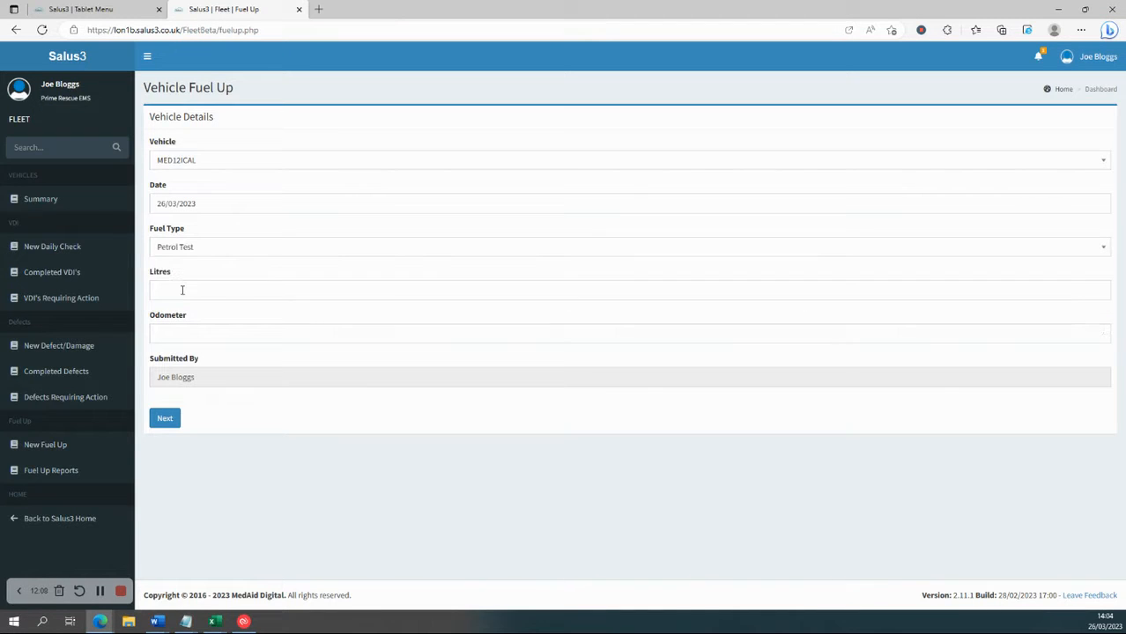
Step: Enter 52.45 litres and an odometer reading of 123456, submit the fuel-up record and finish its summary
{"action": "left_click", "coordinate": [183, 290]}
{"action": "type", "text": "52.45"}
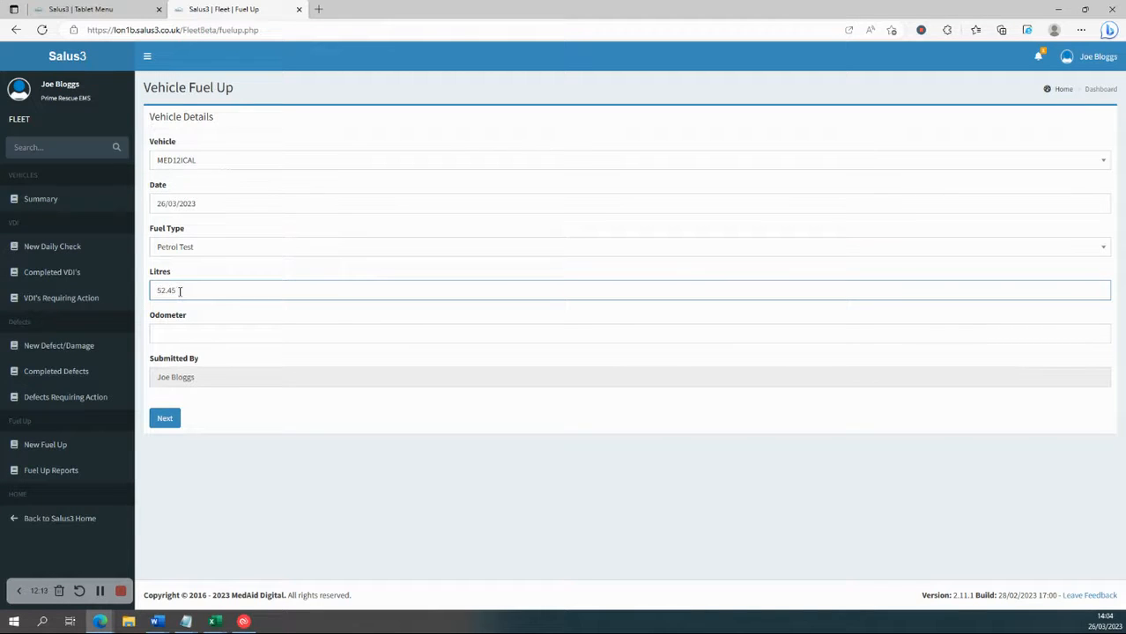
{"action": "left_click", "coordinate": [183, 336]}
{"action": "type", "text": "123456"}
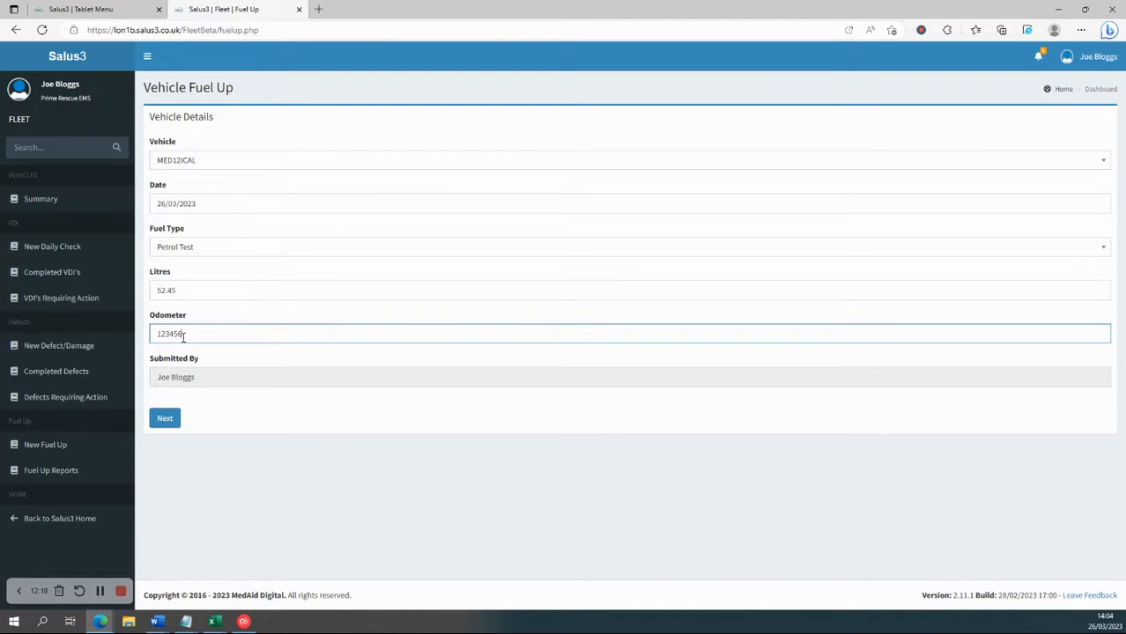
{"action": "left_click", "coordinate": [165, 419]}
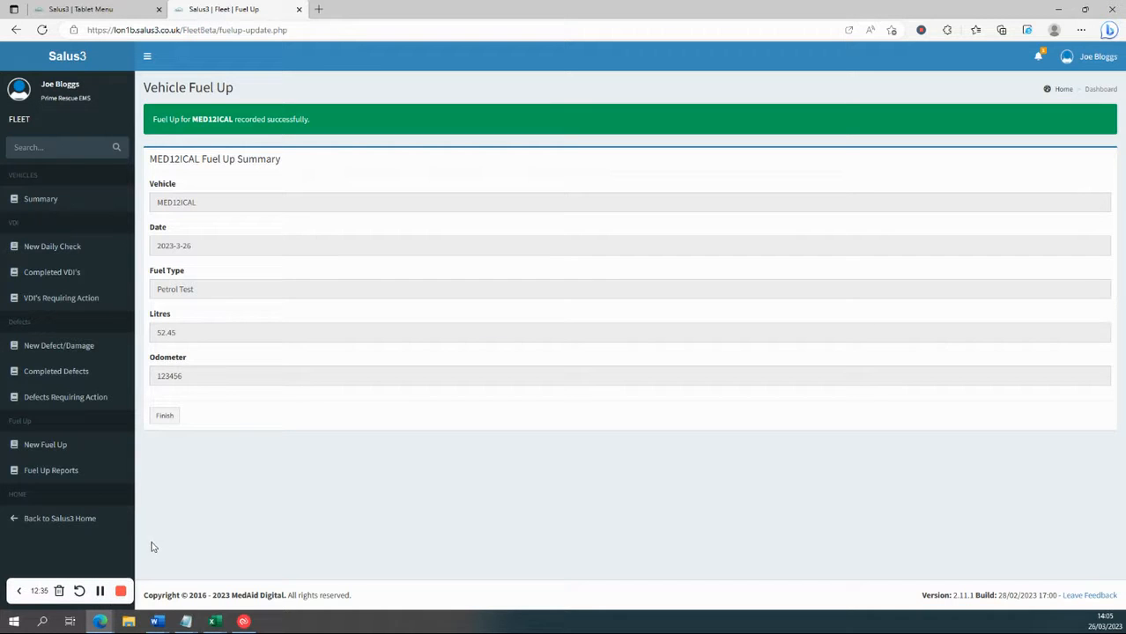
{"action": "left_click", "coordinate": [168, 419]}
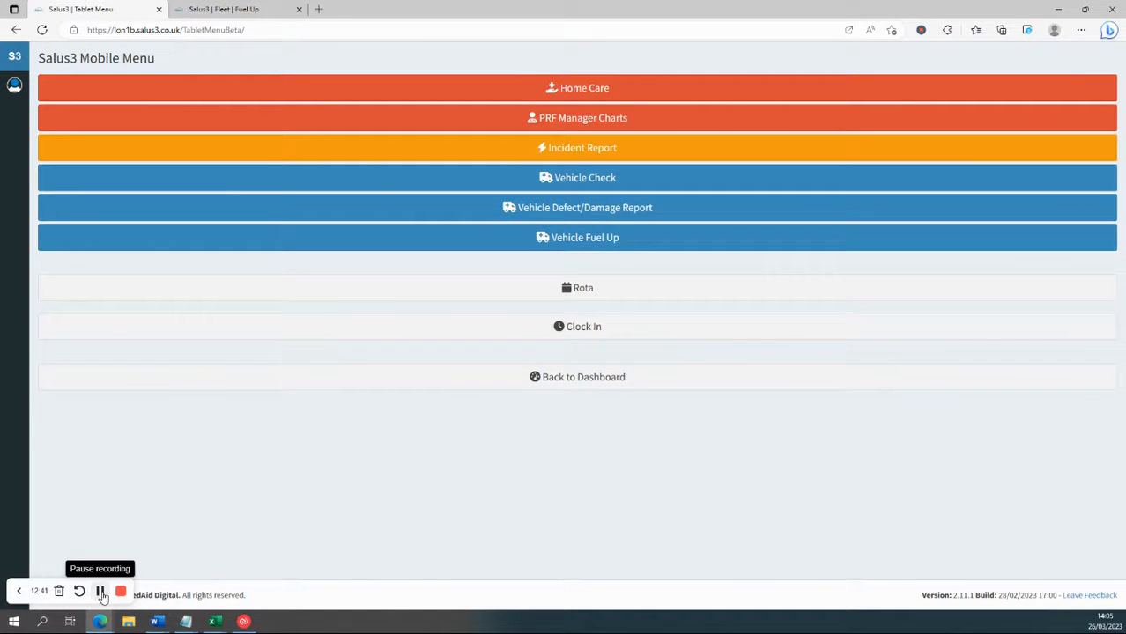
{"action": "left_click", "coordinate": [99, 591]}
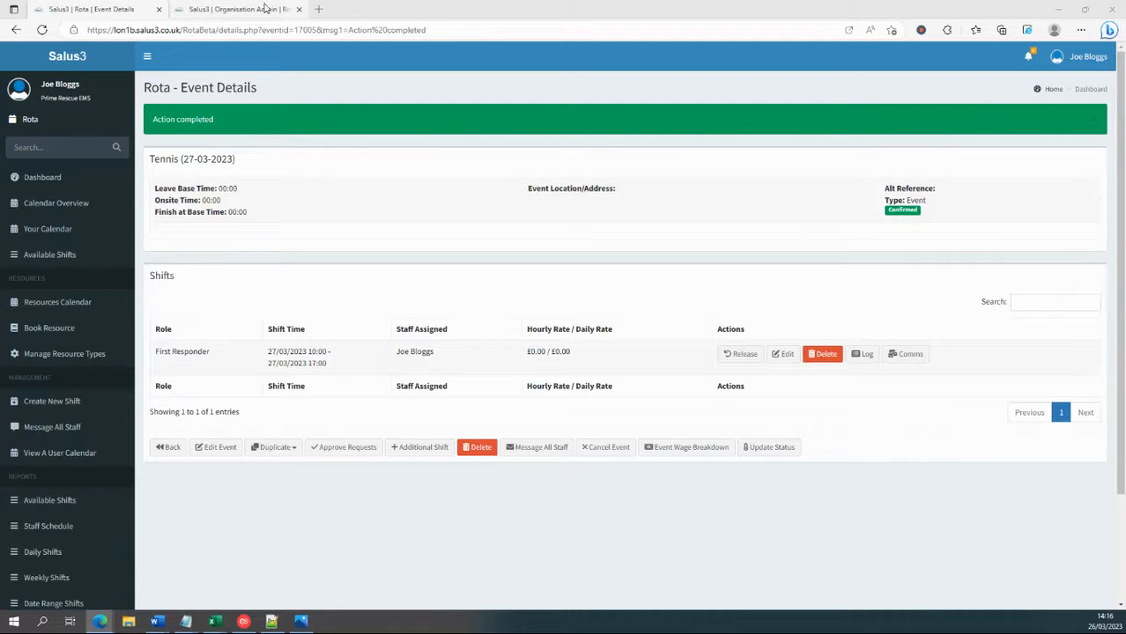
Step: Open the general Rota settings from Organisation Admin's module configuration to view the SMS confirmation messages option
{"action": "left_click", "coordinate": [263, 8]}
{"action": "scroll", "coordinate": [50, 466], "scroll_direction": "down", "scroll_amount": 2}
{"action": "scroll", "coordinate": [50, 466], "scroll_direction": "up", "scroll_amount": 2}
{"action": "left_click", "coordinate": [51, 179]}
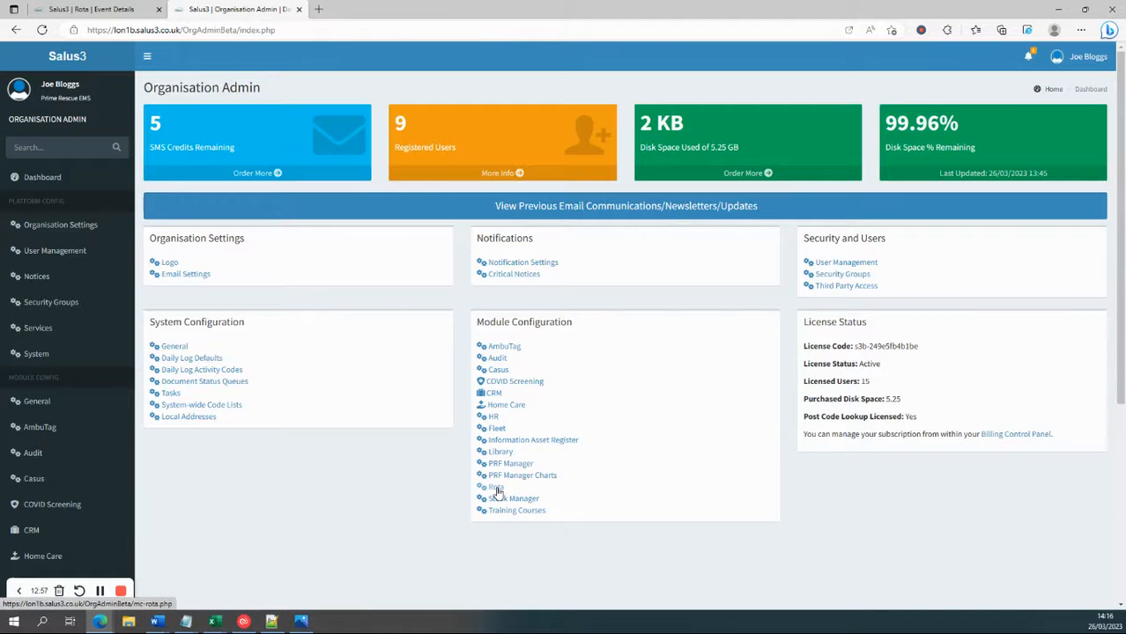
{"action": "left_click", "coordinate": [495, 489]}
{"action": "left_click", "coordinate": [181, 300]}
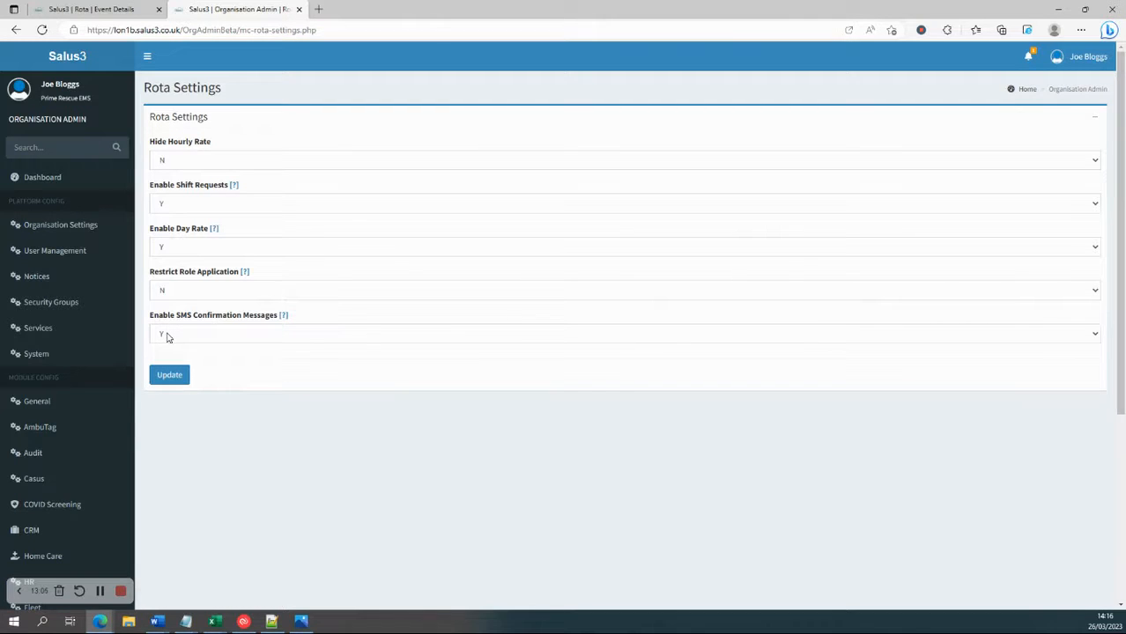
Step: Return to the Tennis event details, view the shift-confirmation text in android_text_Message.png, and move the image out of the way
{"action": "left_click", "coordinate": [120, 9]}
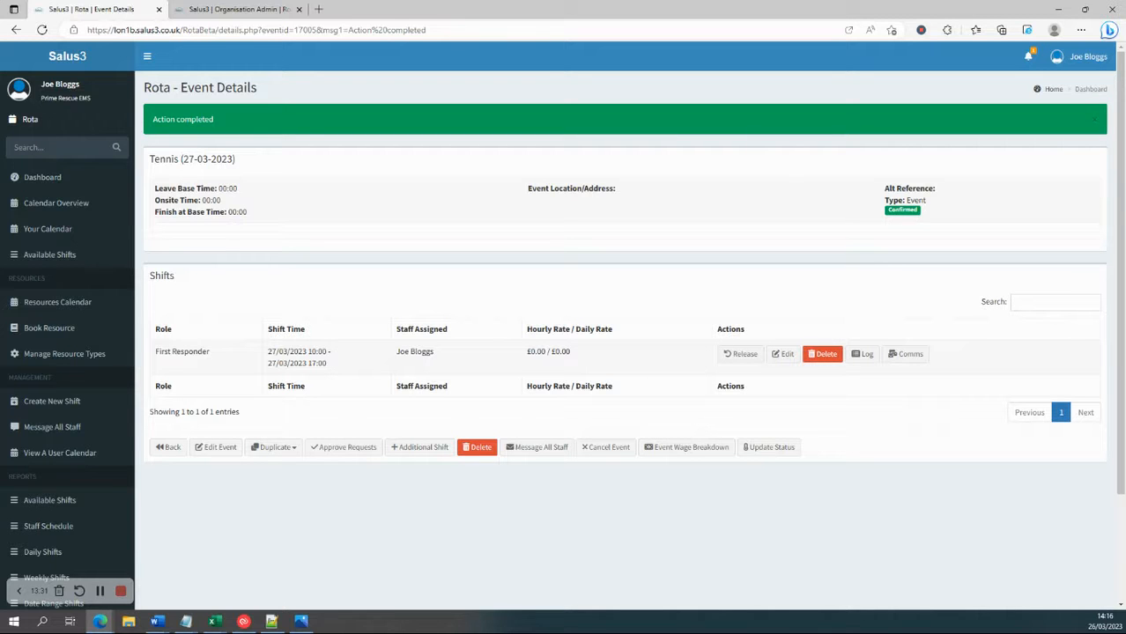
{"action": "key", "text": "alt+Tab"}
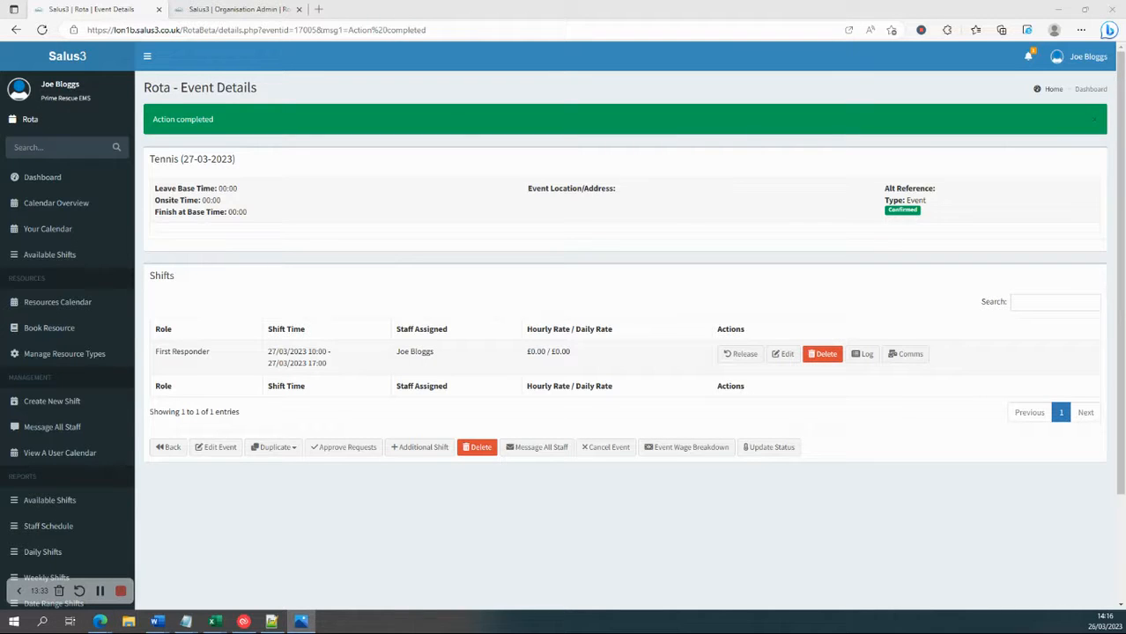
{"action": "left_click_drag", "start_coordinate": [770, 3], "coordinate": [527, 68]}
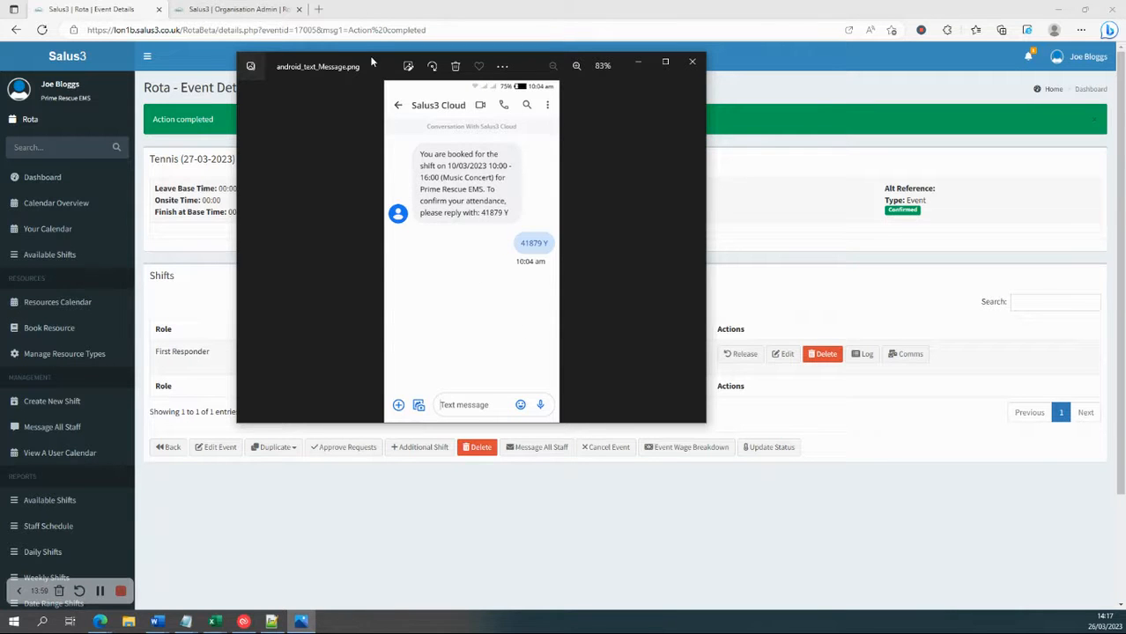
{"action": "left_click_drag", "start_coordinate": [380, 70], "coordinate": [0, 70]}
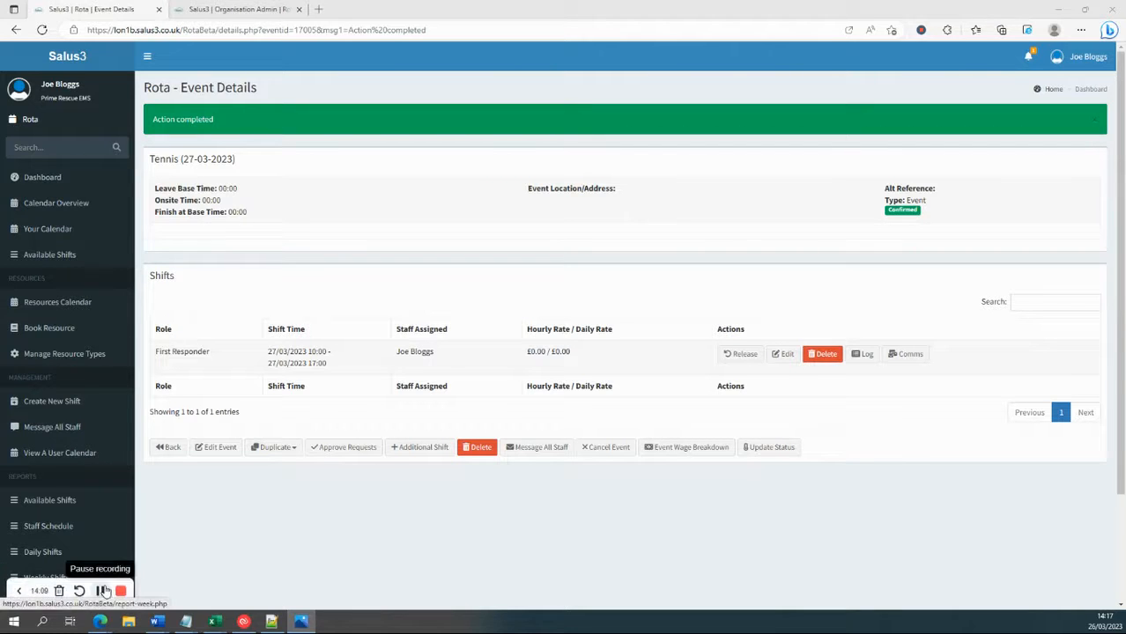
{"action": "left_click", "coordinate": [78, 604]}
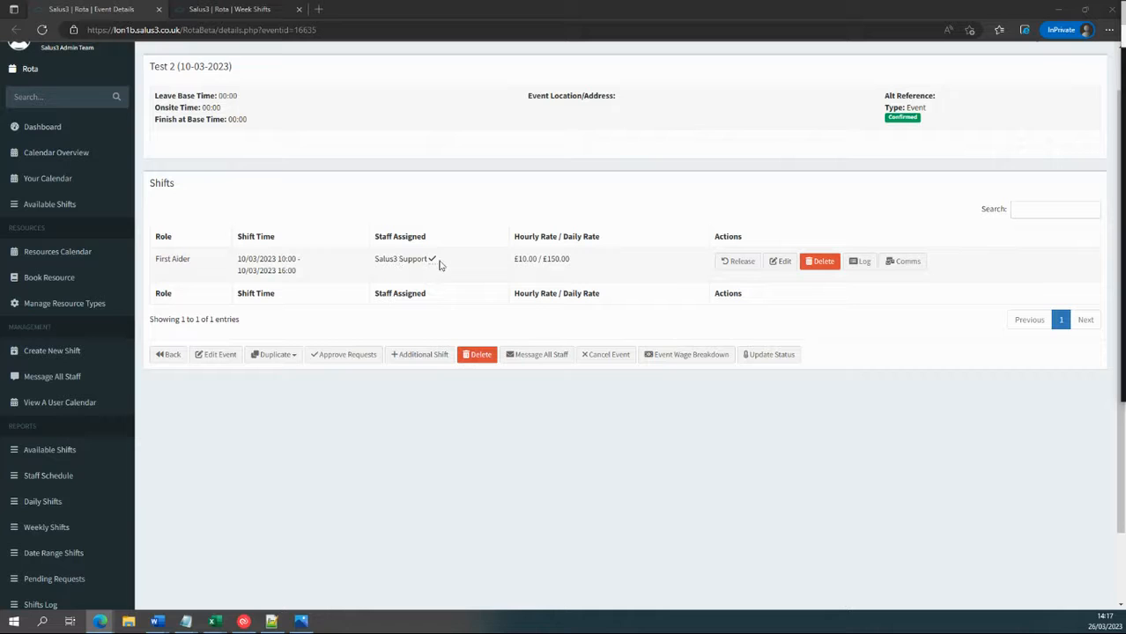
Step: Check the SMS confirmation tick beside the assigned staff in the Test 2 event details and in the shifts report
{"action": "mouse_move", "coordinate": [431, 264]}
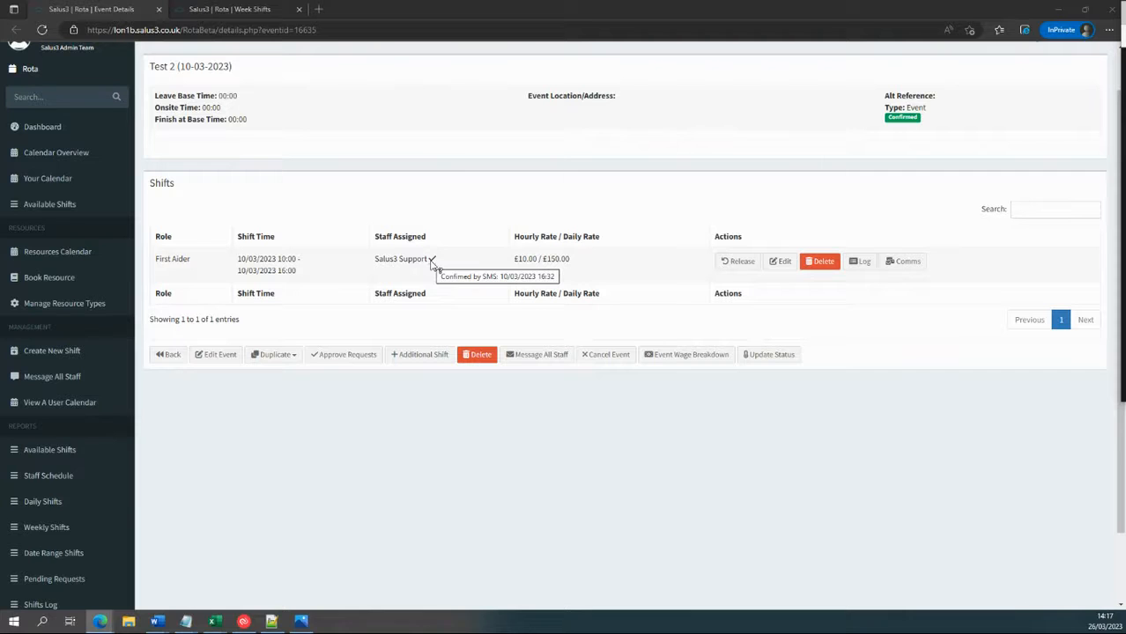
{"action": "scroll", "coordinate": [167, 383], "scroll_direction": "down", "scroll_amount": 1}
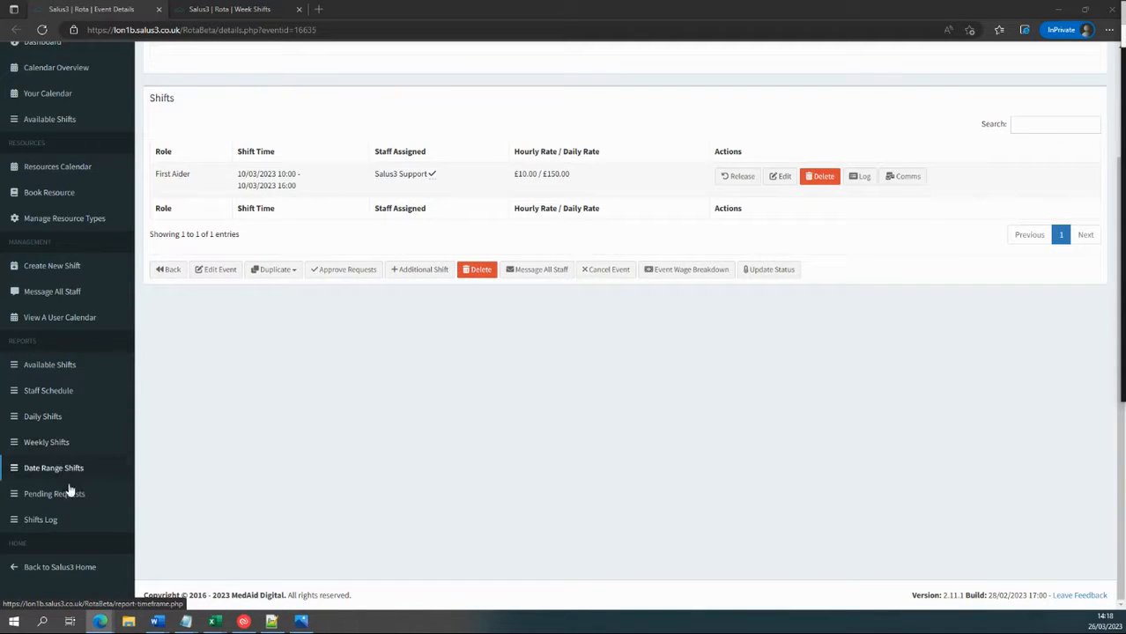
{"action": "left_click", "coordinate": [205, 8]}
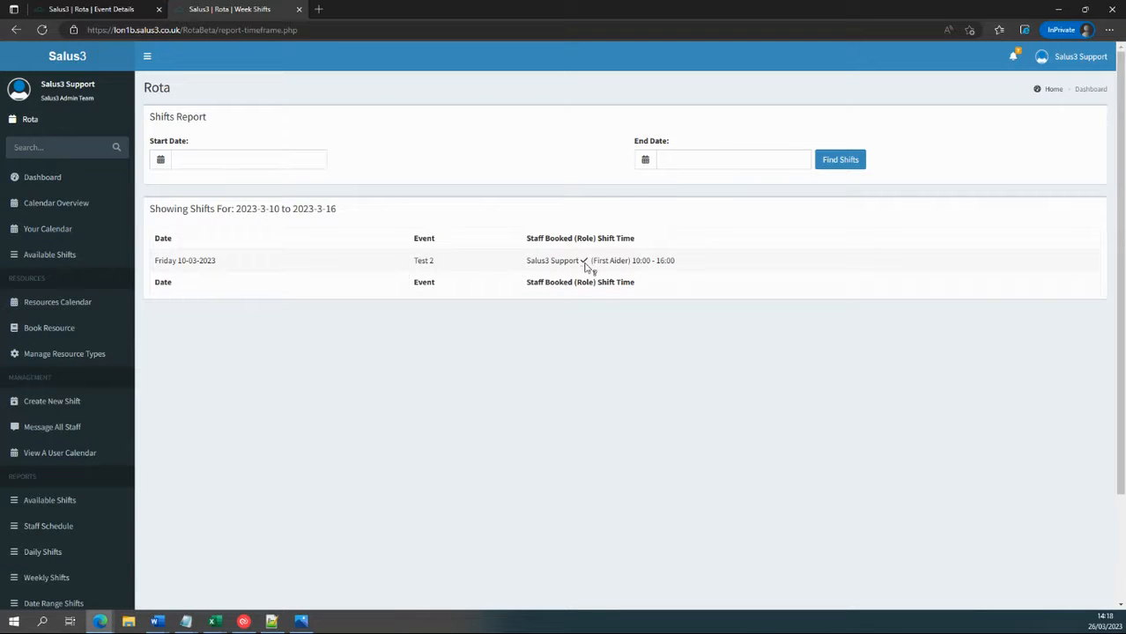
{"action": "mouse_move", "coordinate": [586, 267]}
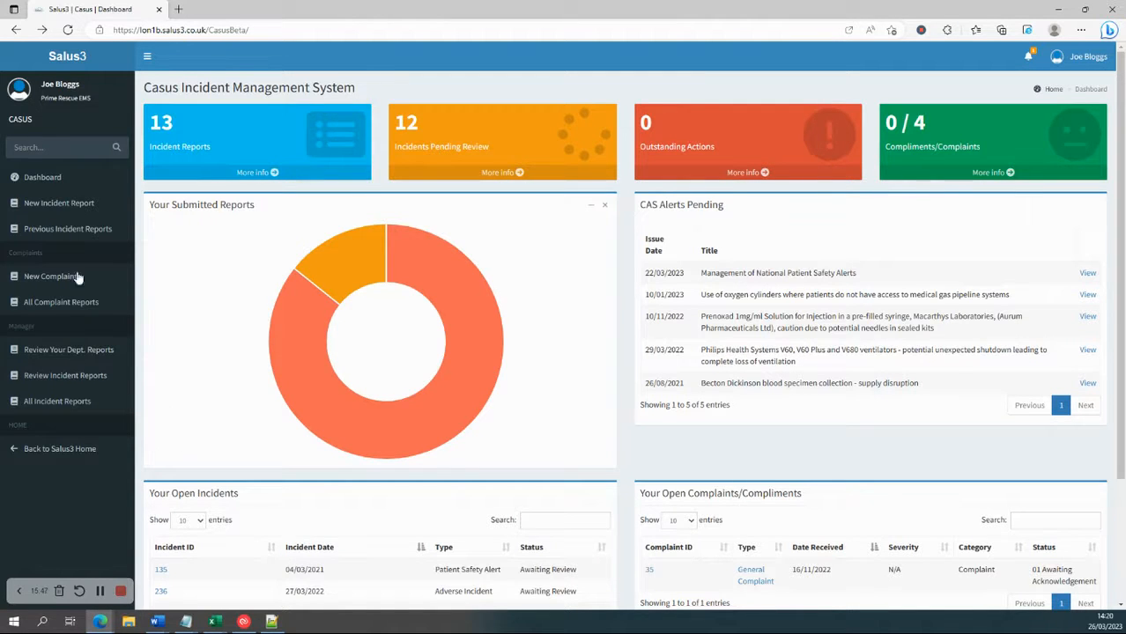
Step: Start a new Casus incident report and go to its Additional Information section
{"action": "left_click", "coordinate": [55, 211]}
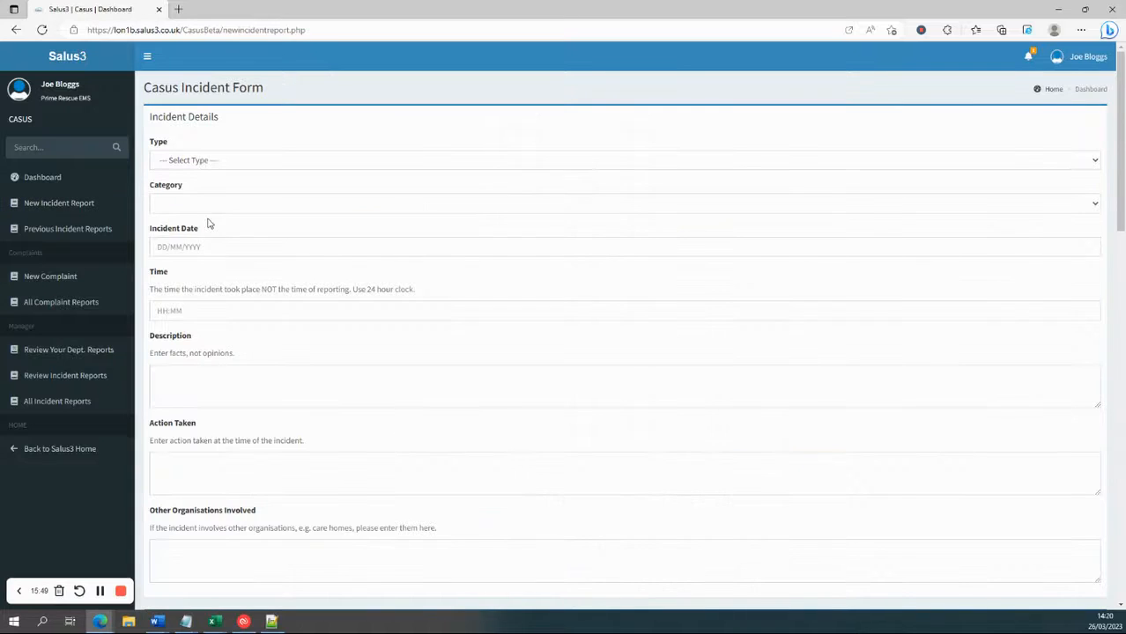
{"action": "scroll", "coordinate": [202, 254], "scroll_direction": "down", "scroll_amount": 4}
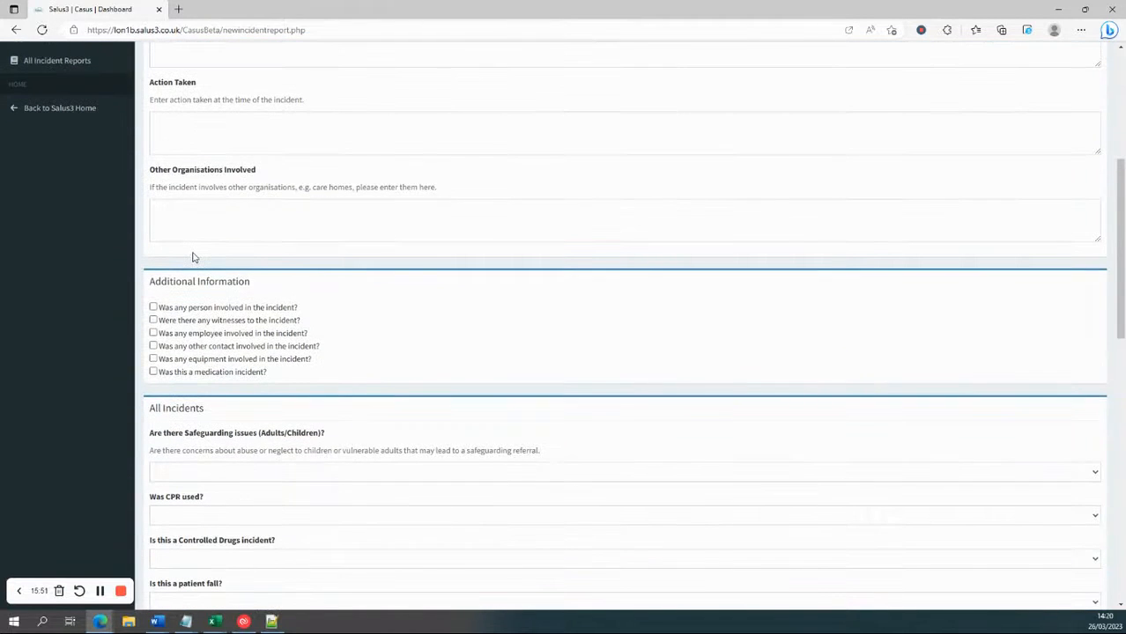
Step: Try the witness and equipment questions to view the extra fields each one opens, and clear both answers again
{"action": "left_click", "coordinate": [155, 321]}
{"action": "scroll", "coordinate": [187, 348], "scroll_direction": "down", "scroll_amount": 1}
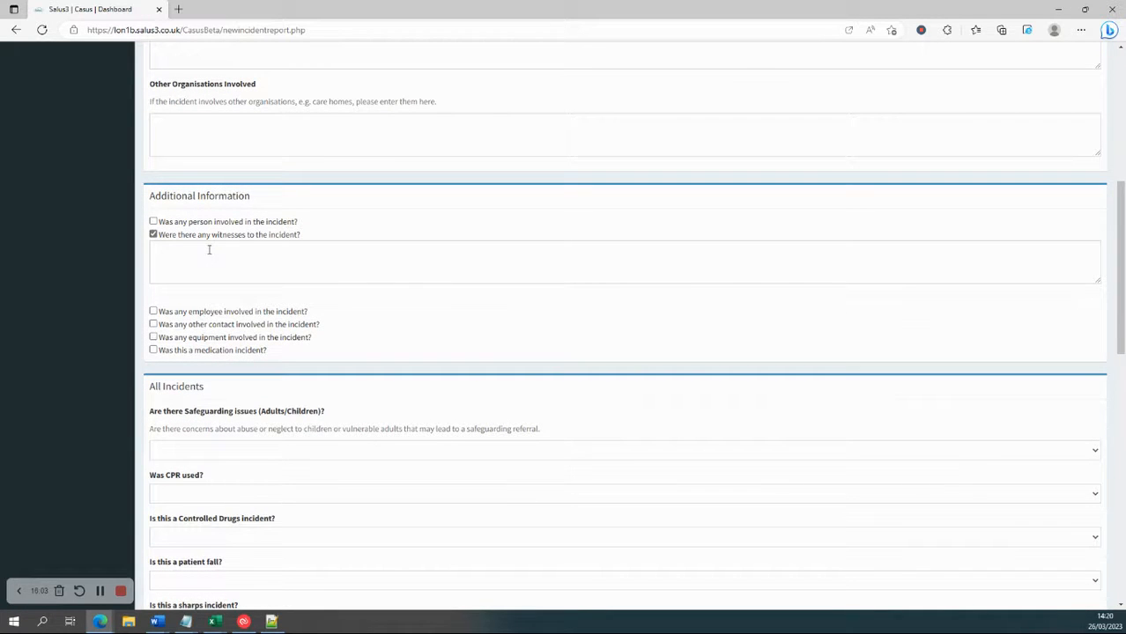
{"action": "left_click", "coordinate": [153, 338]}
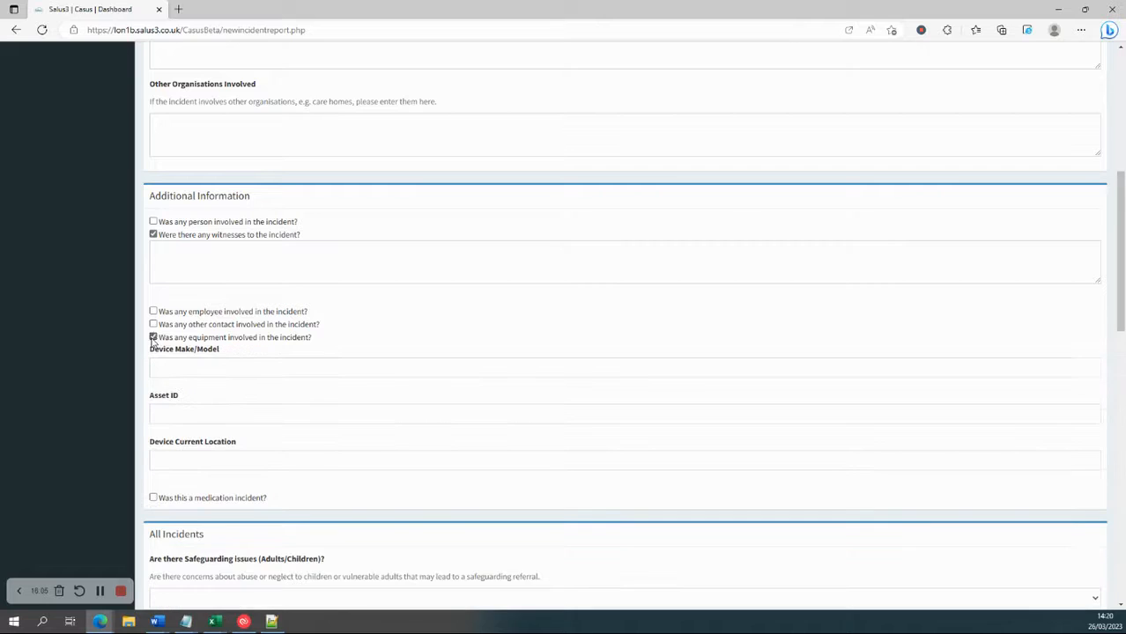
{"action": "left_click", "coordinate": [153, 234]}
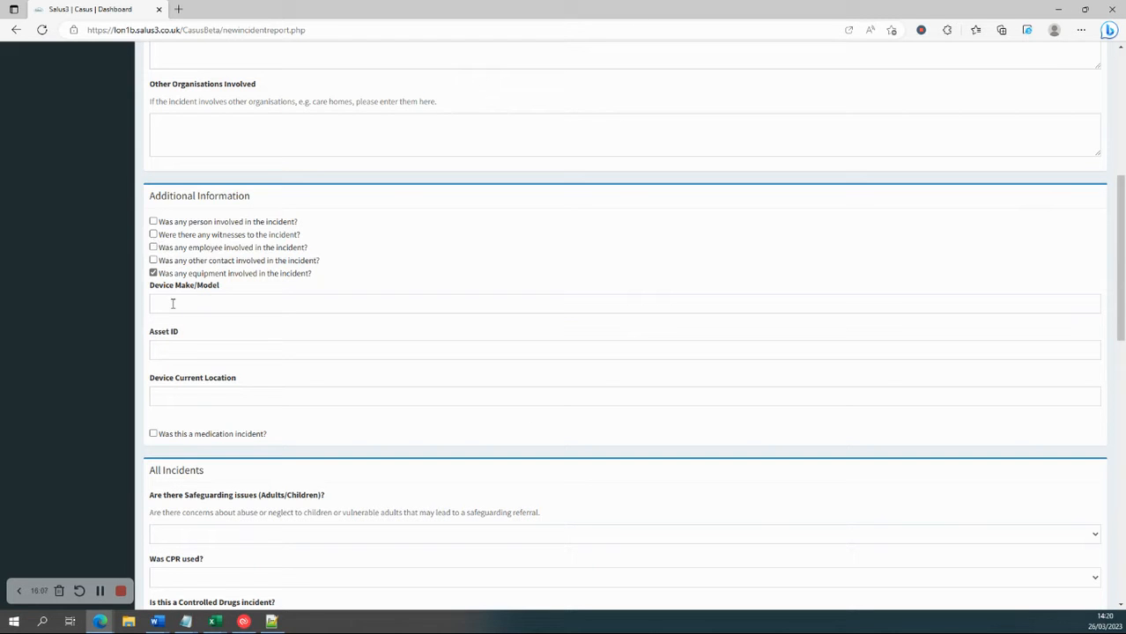
{"action": "left_click", "coordinate": [172, 304]}
{"action": "left_click", "coordinate": [173, 351]}
{"action": "left_click", "coordinate": [174, 394]}
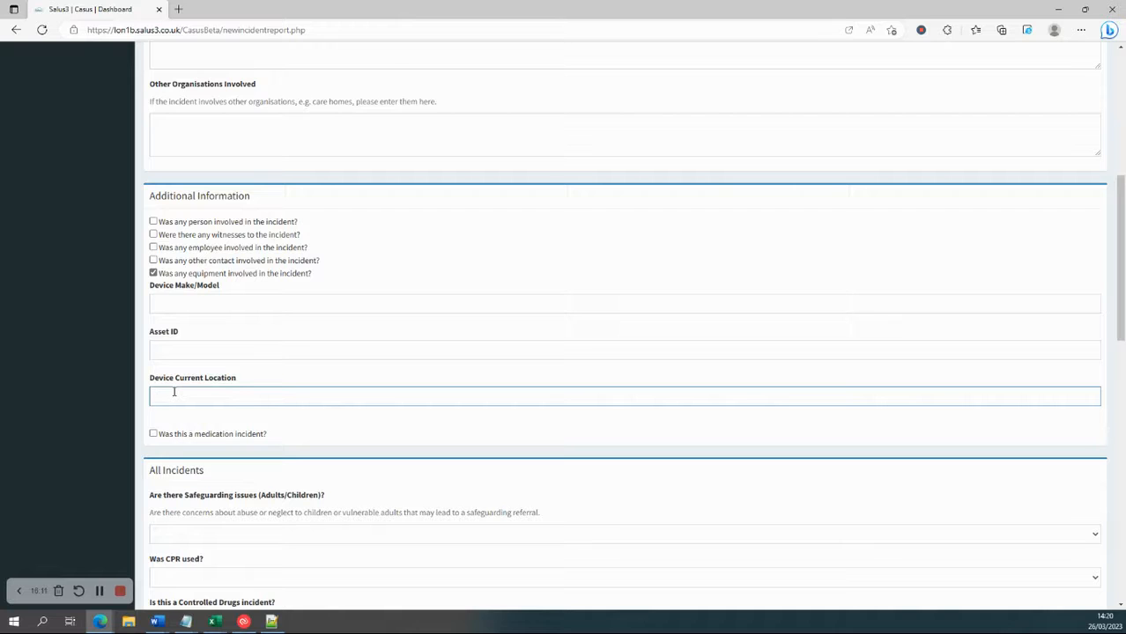
{"action": "left_click", "coordinate": [153, 274]}
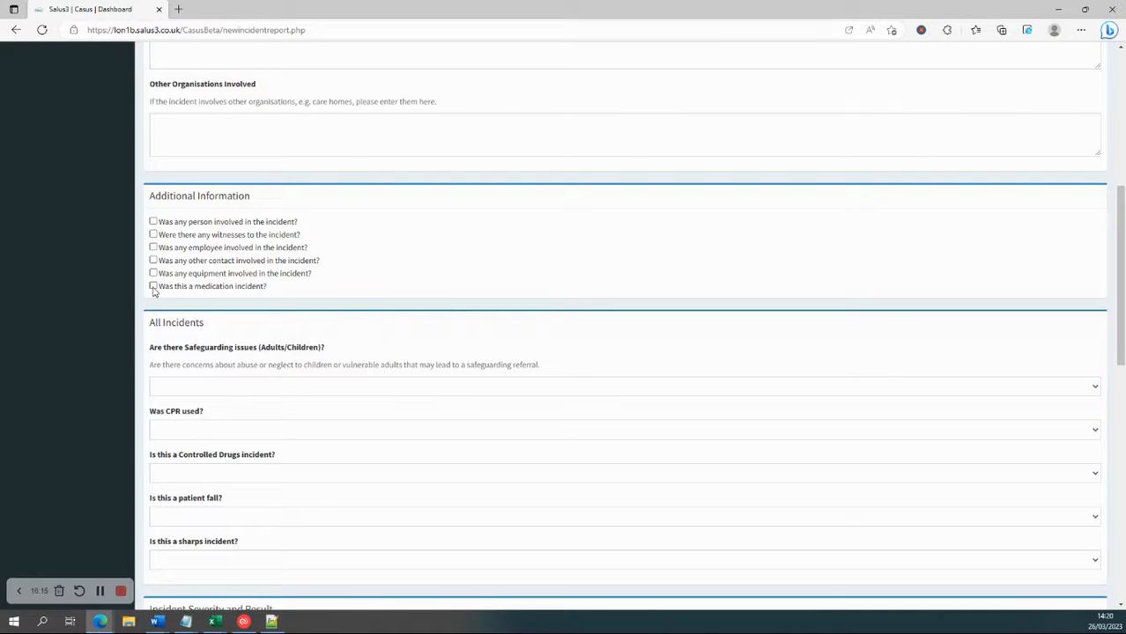
Step: Mark the report as a medication incident and view the available incident types without choosing one
{"action": "left_click", "coordinate": [155, 286]}
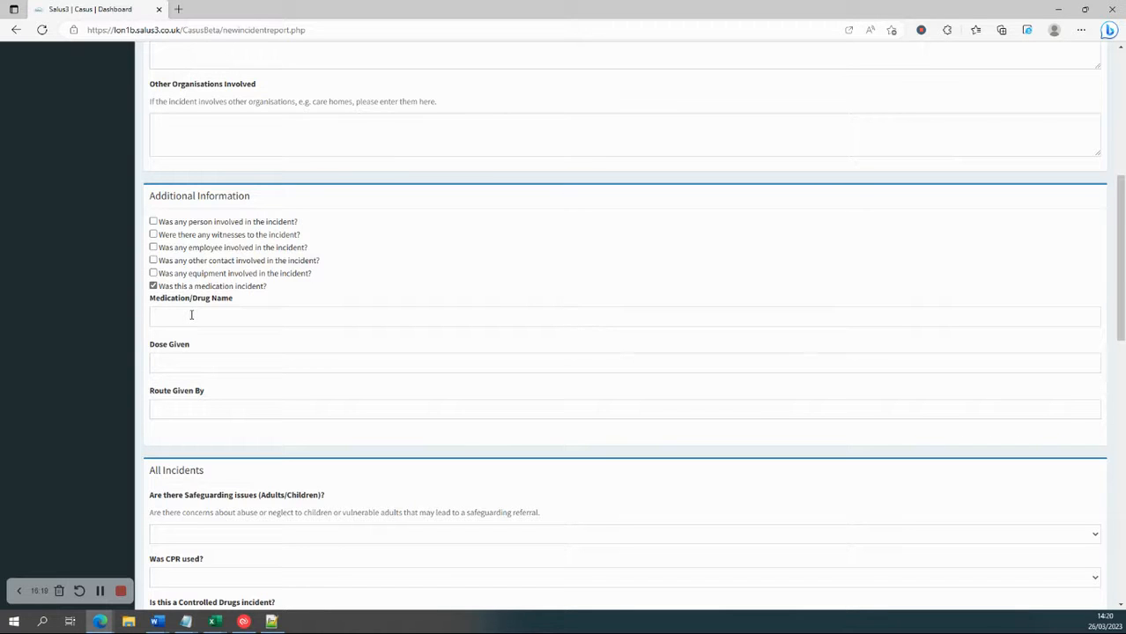
{"action": "scroll", "coordinate": [191, 314], "scroll_direction": "up", "scroll_amount": 5}
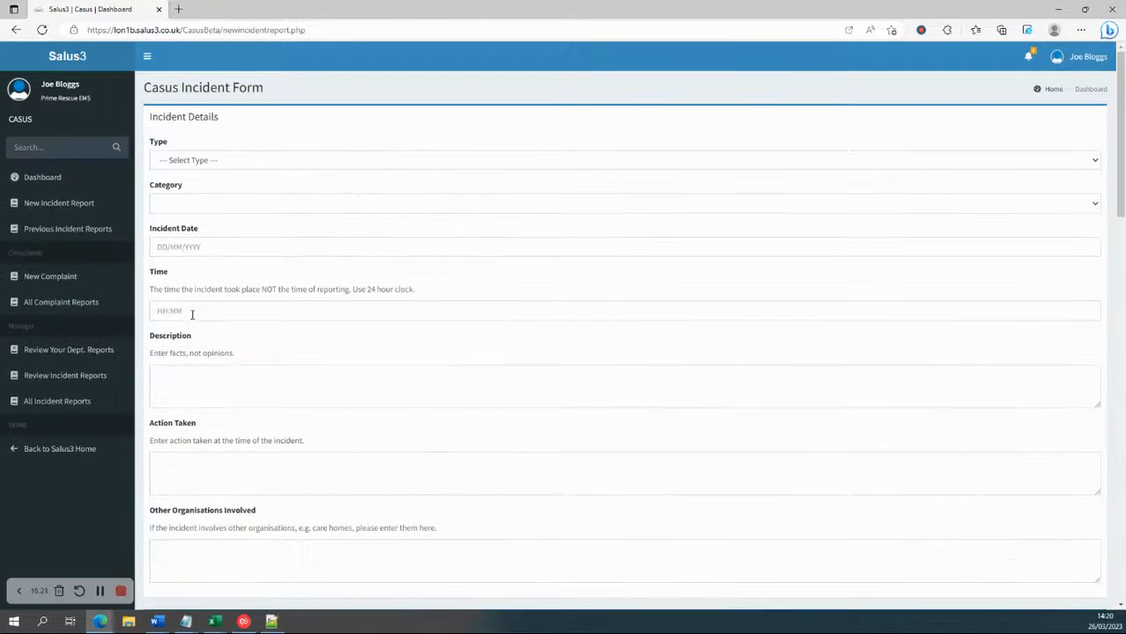
{"action": "left_click", "coordinate": [217, 166]}
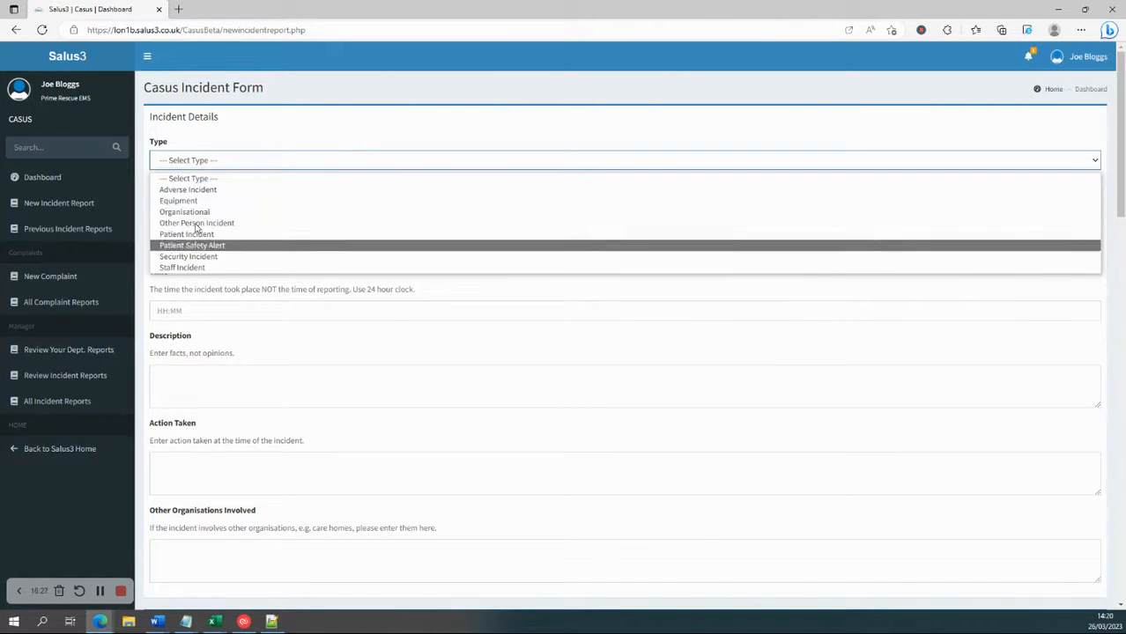
{"action": "left_click", "coordinate": [254, 142]}
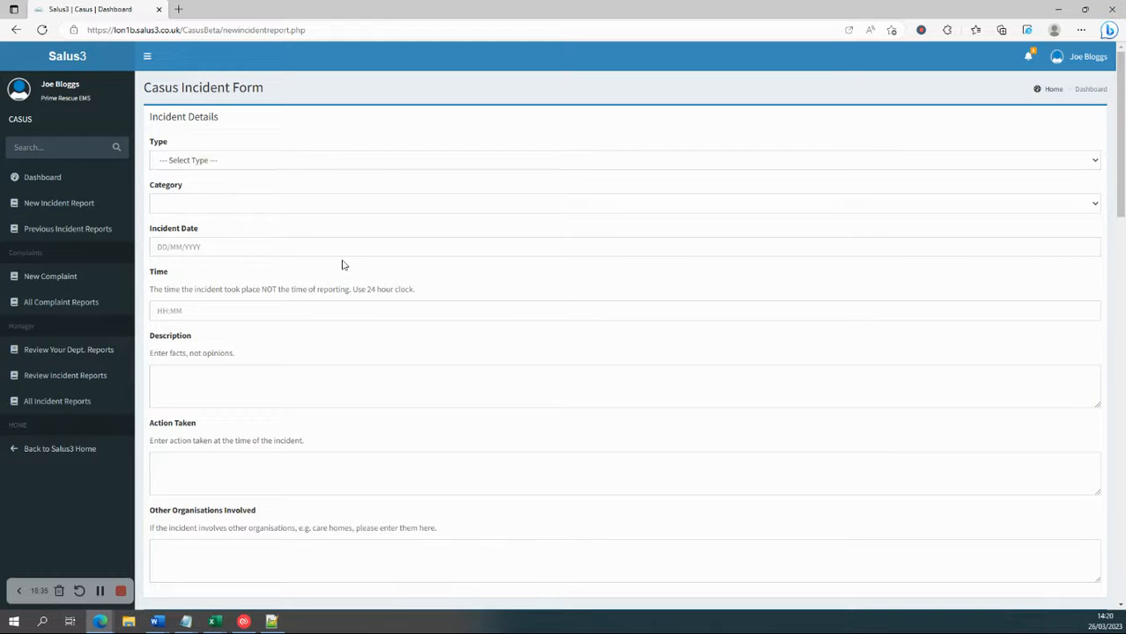
Step: Review the incident form from the incident details through risk grading and manager selection to the reporter's details
{"action": "scroll", "coordinate": [344, 265], "scroll_direction": "down", "scroll_amount": 3}
{"action": "scroll", "coordinate": [343, 265], "scroll_direction": "up", "scroll_amount": 3}
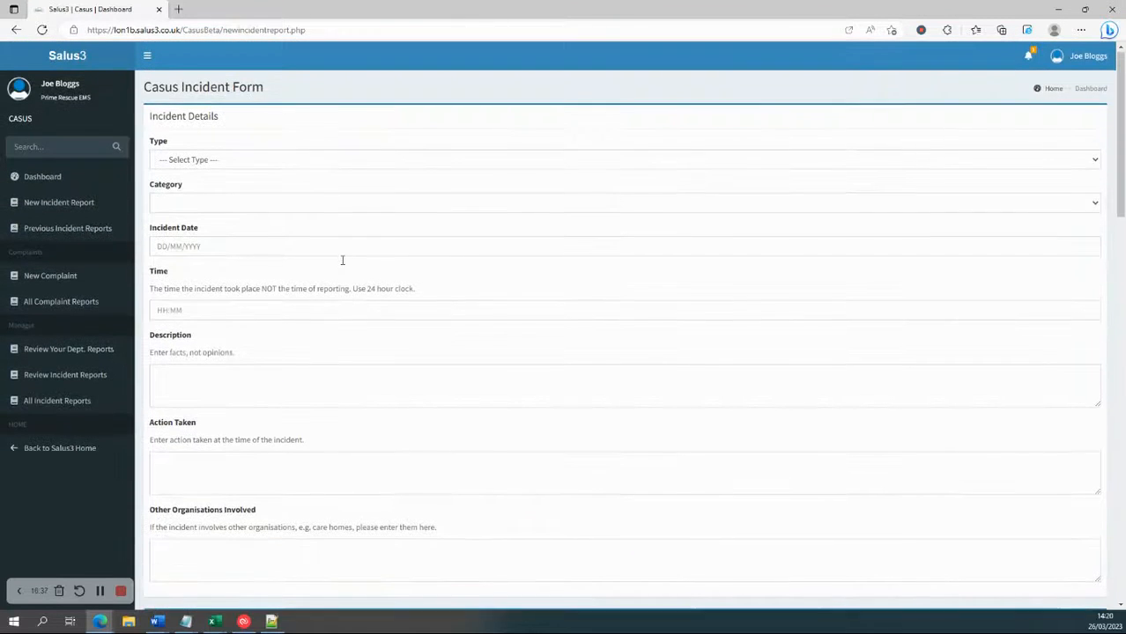
{"action": "scroll", "coordinate": [344, 265], "scroll_direction": "down", "scroll_amount": 15}
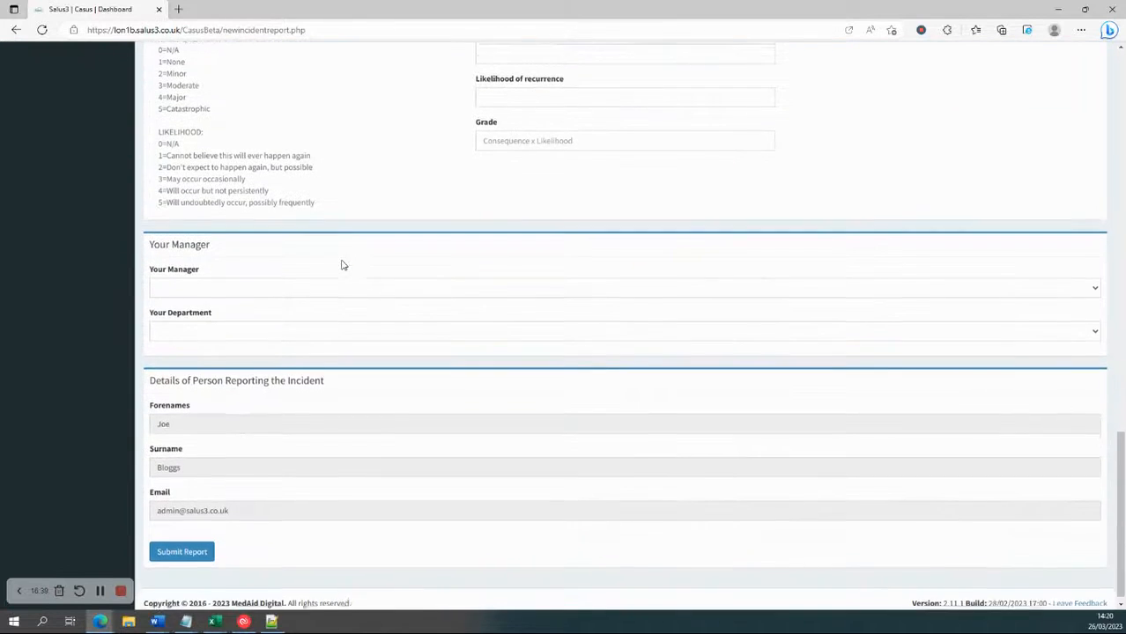
{"action": "scroll", "coordinate": [269, 560], "scroll_direction": "up", "scroll_amount": 15}
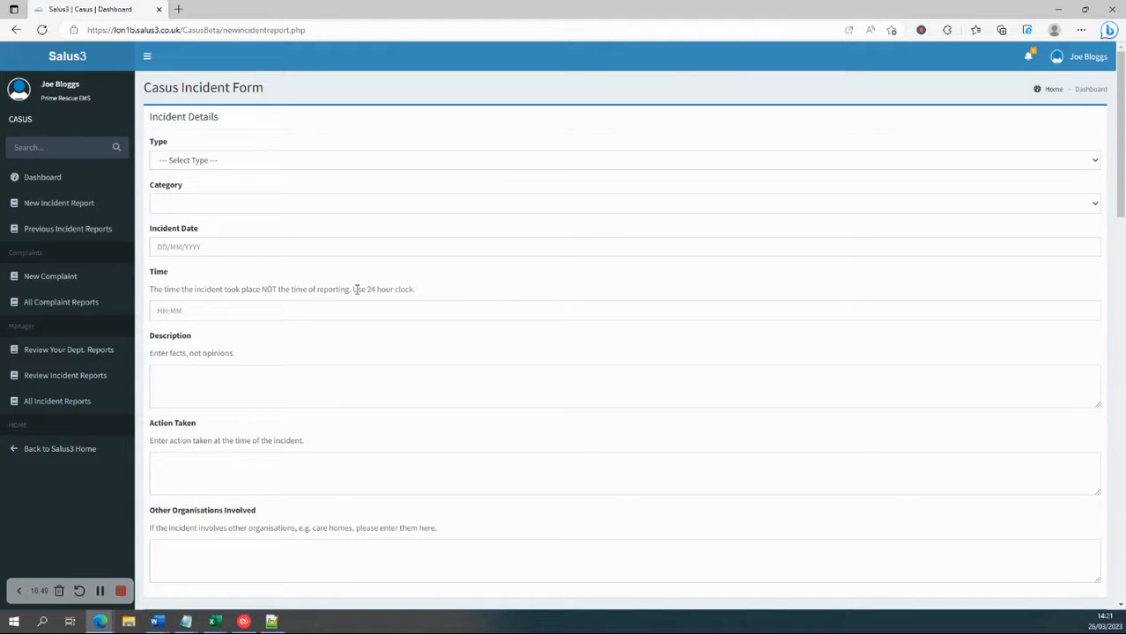
{"action": "scroll", "coordinate": [344, 317], "scroll_direction": "down", "scroll_amount": 10}
{"action": "scroll", "coordinate": [344, 317], "scroll_direction": "down", "scroll_amount": 10}
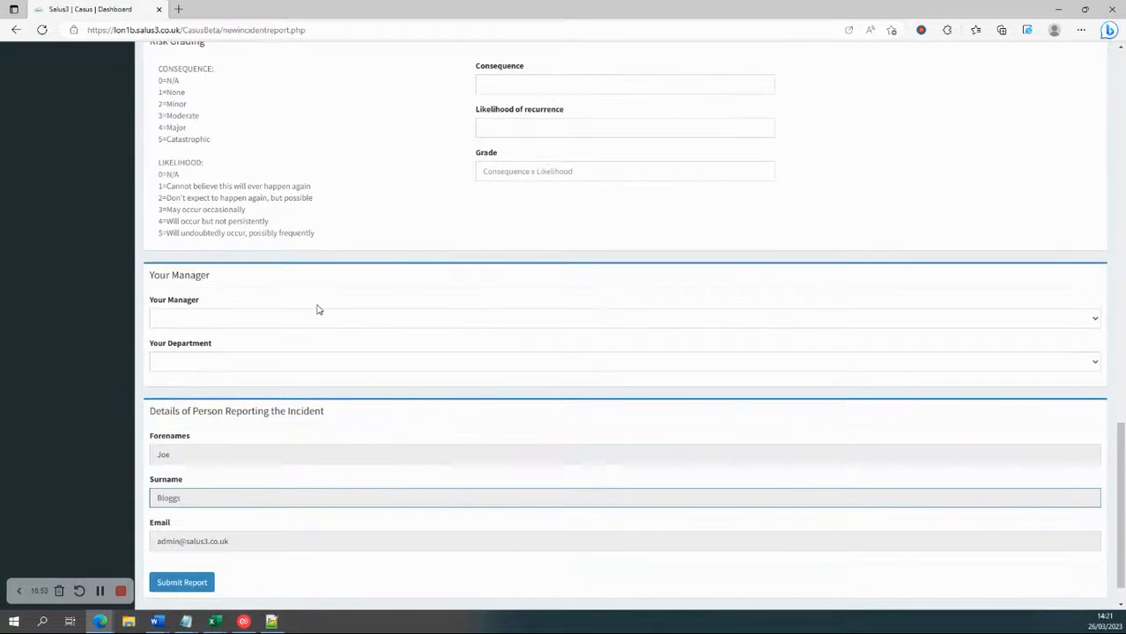
Step: Set the department in the incident report's manager section to Operations
{"action": "scroll", "coordinate": [316, 309], "scroll_direction": "down", "scroll_amount": 1}
{"action": "left_click", "coordinate": [251, 323]}
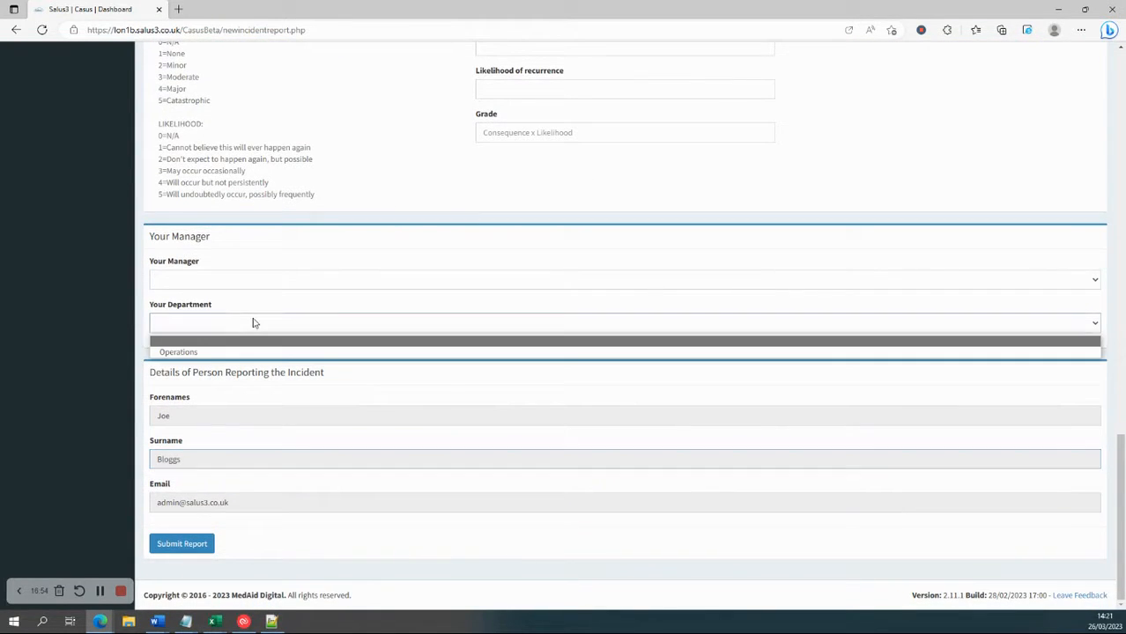
{"action": "left_click", "coordinate": [187, 352]}
{"action": "left_click", "coordinate": [184, 328]}
{"action": "left_click", "coordinate": [182, 352]}
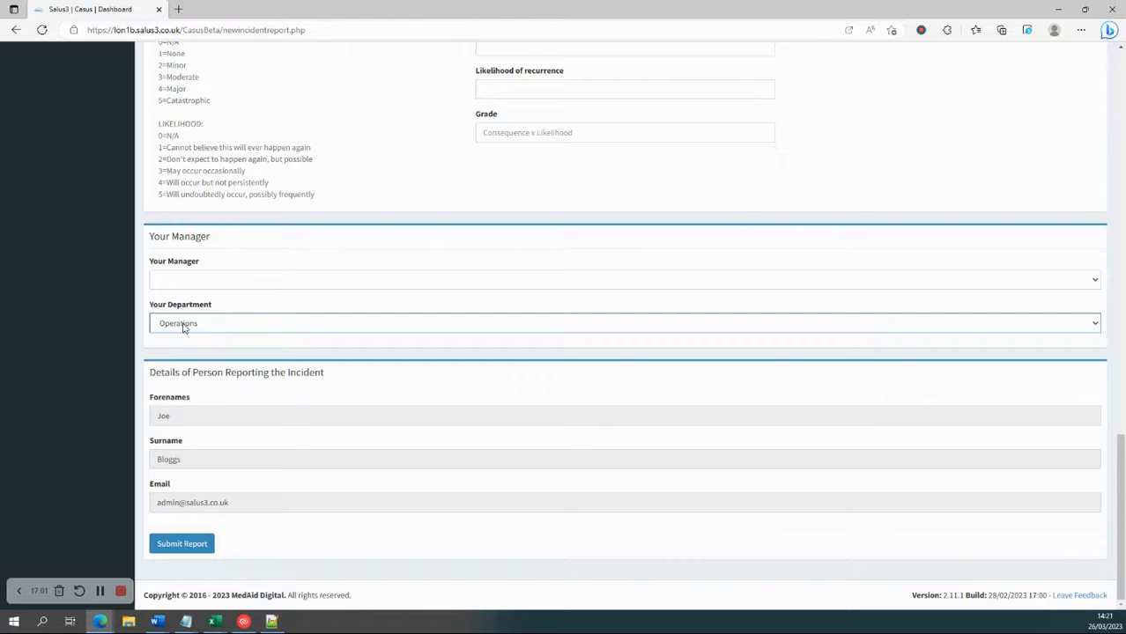
{"action": "left_click", "coordinate": [100, 592]}
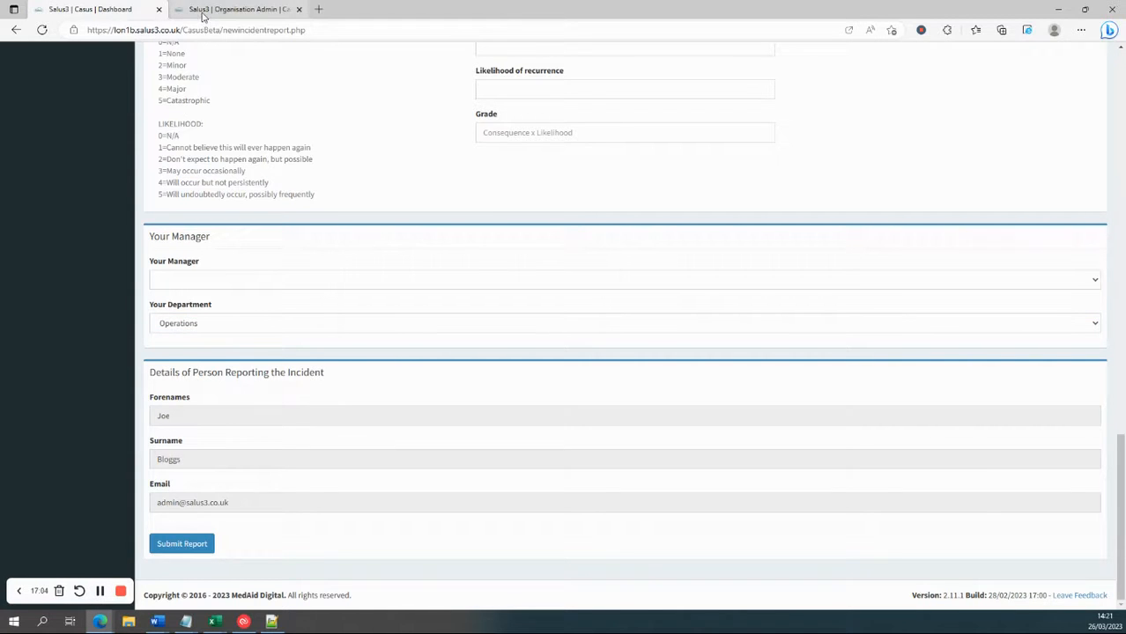
Step: Switch to Organisation Admin and open the Operations department's member list from the Casus module configuration
{"action": "left_click", "coordinate": [211, 10]}
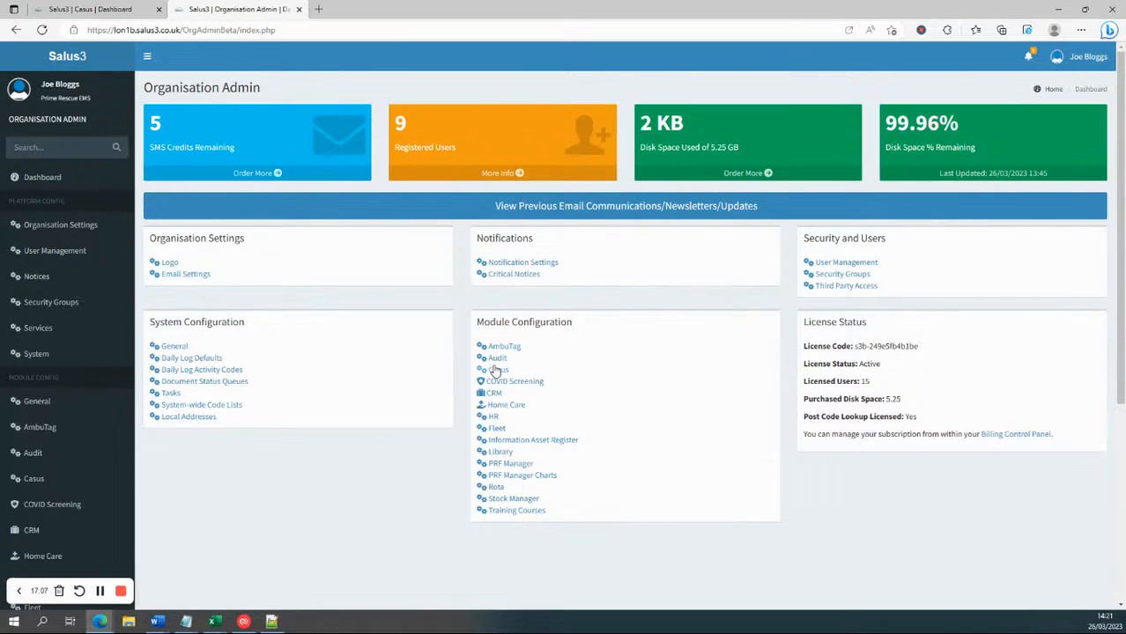
{"action": "left_click", "coordinate": [499, 375]}
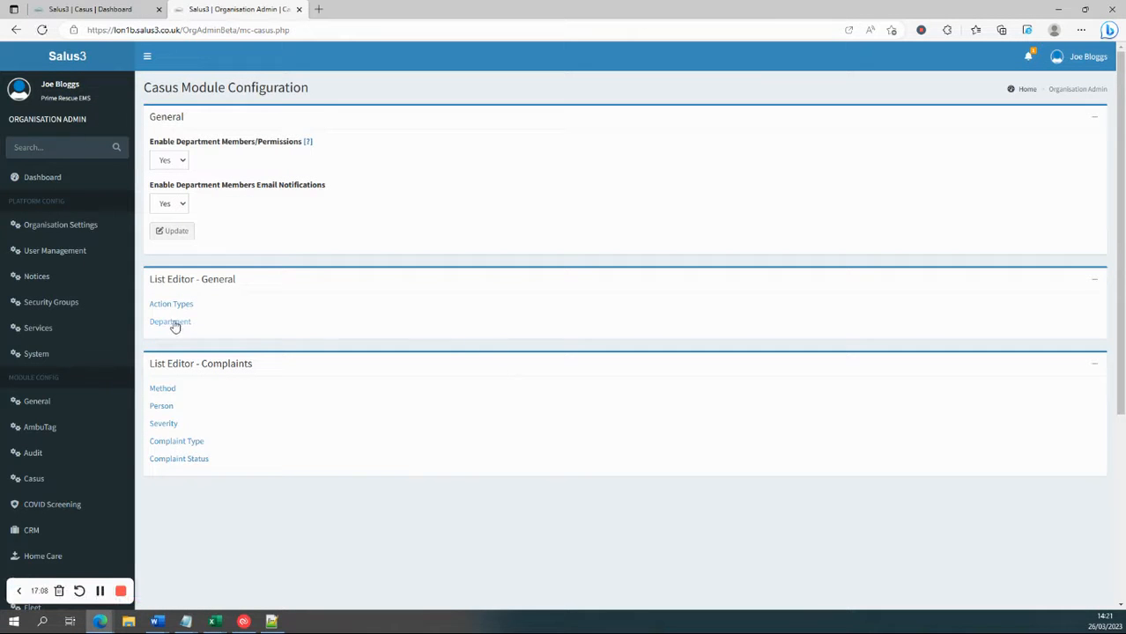
{"action": "left_click", "coordinate": [166, 324]}
{"action": "left_click", "coordinate": [168, 307]}
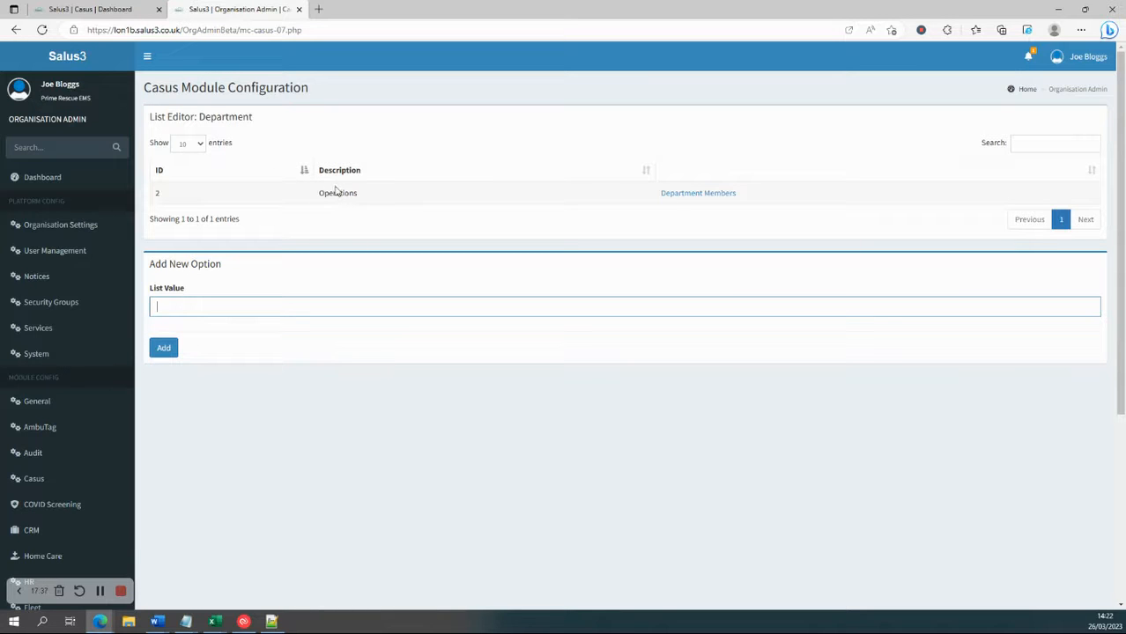
{"action": "left_click", "coordinate": [693, 196]}
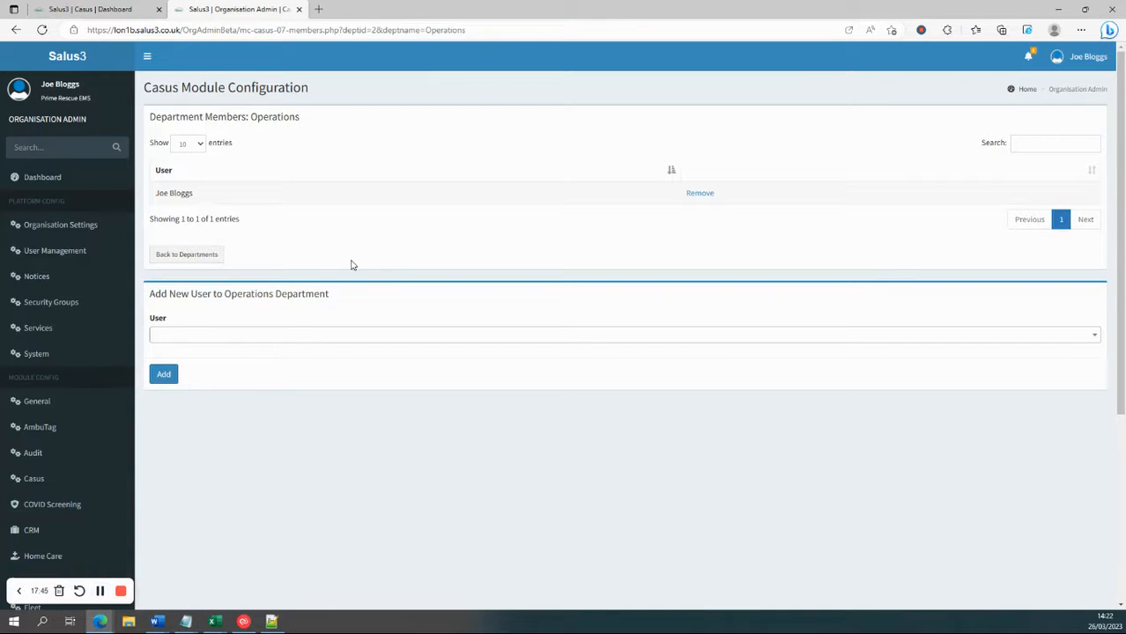
Step: Add the first user on the list as a new member of the Operations department
{"action": "left_click", "coordinate": [256, 338]}
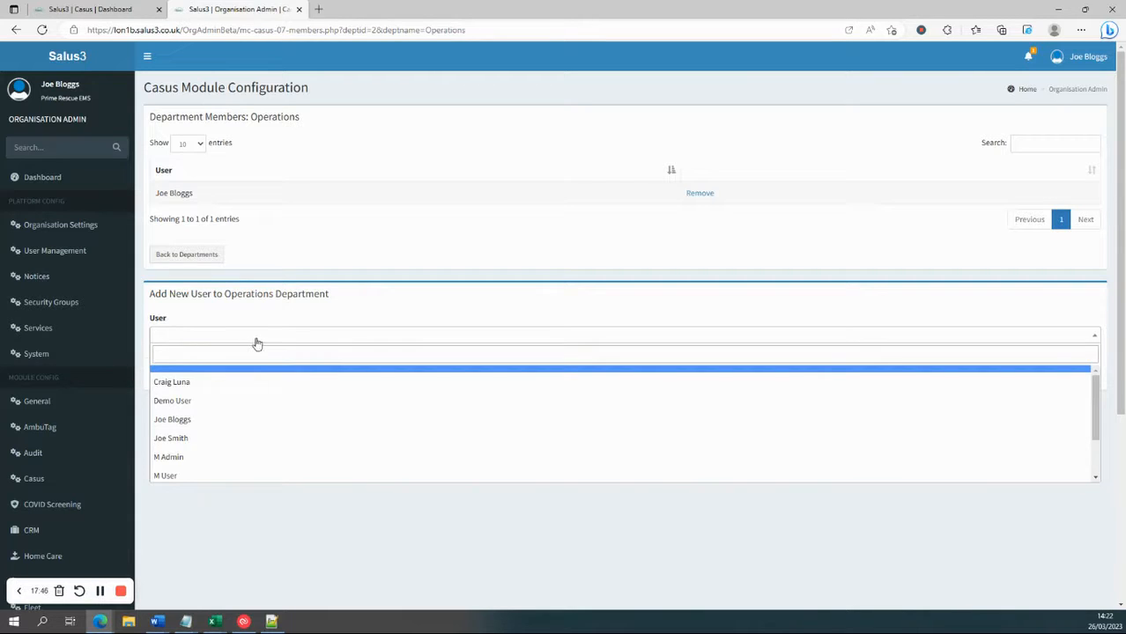
{"action": "left_click", "coordinate": [204, 381]}
{"action": "left_click", "coordinate": [165, 374]}
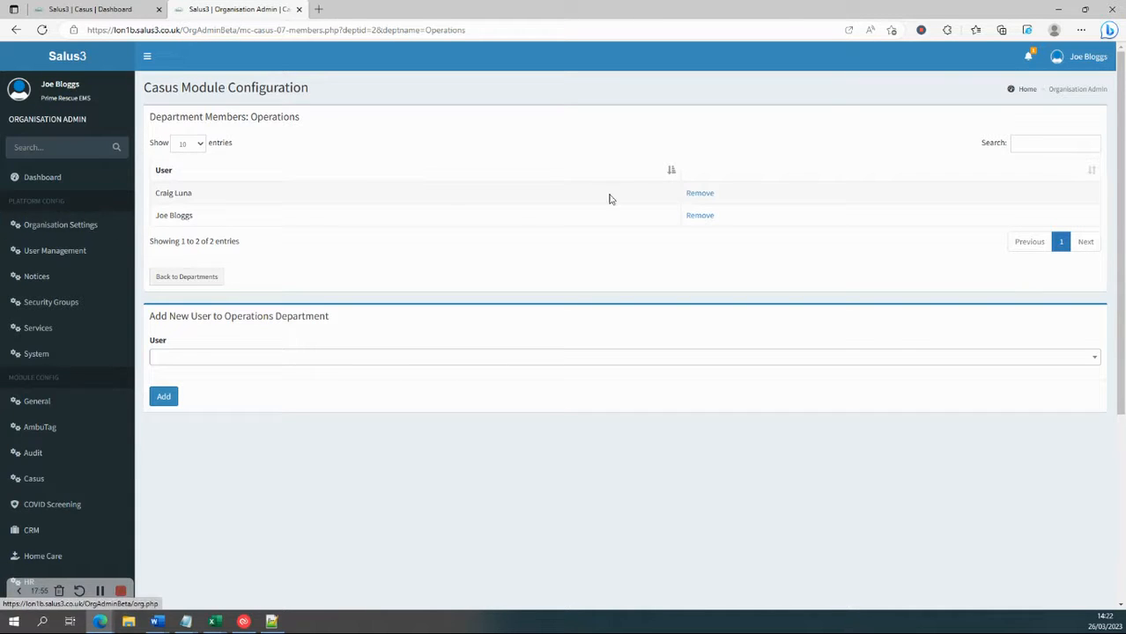
Step: Add Demo User to the Operations department and remove that member again
{"action": "left_click", "coordinate": [207, 363]}
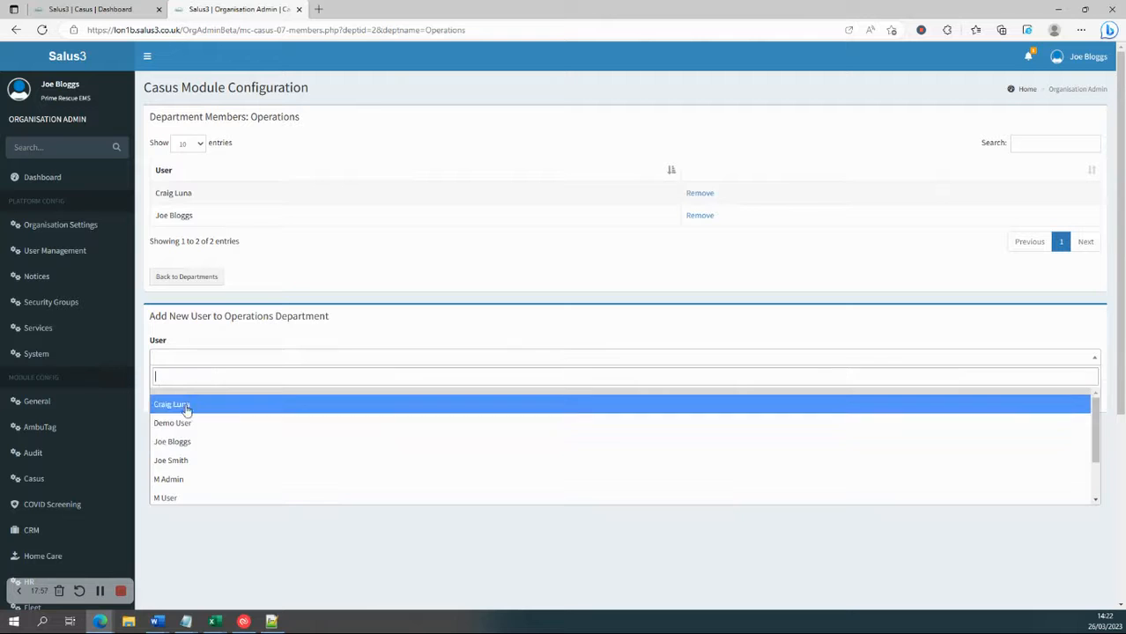
{"action": "left_click", "coordinate": [176, 428]}
{"action": "left_click", "coordinate": [163, 396]}
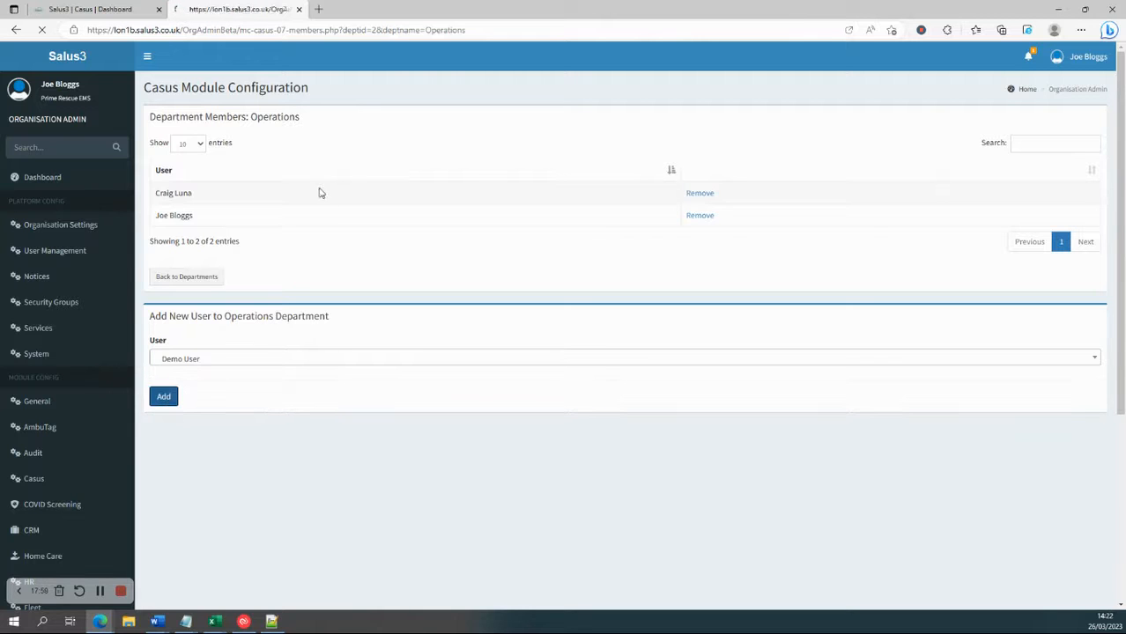
{"action": "left_click", "coordinate": [709, 217]}
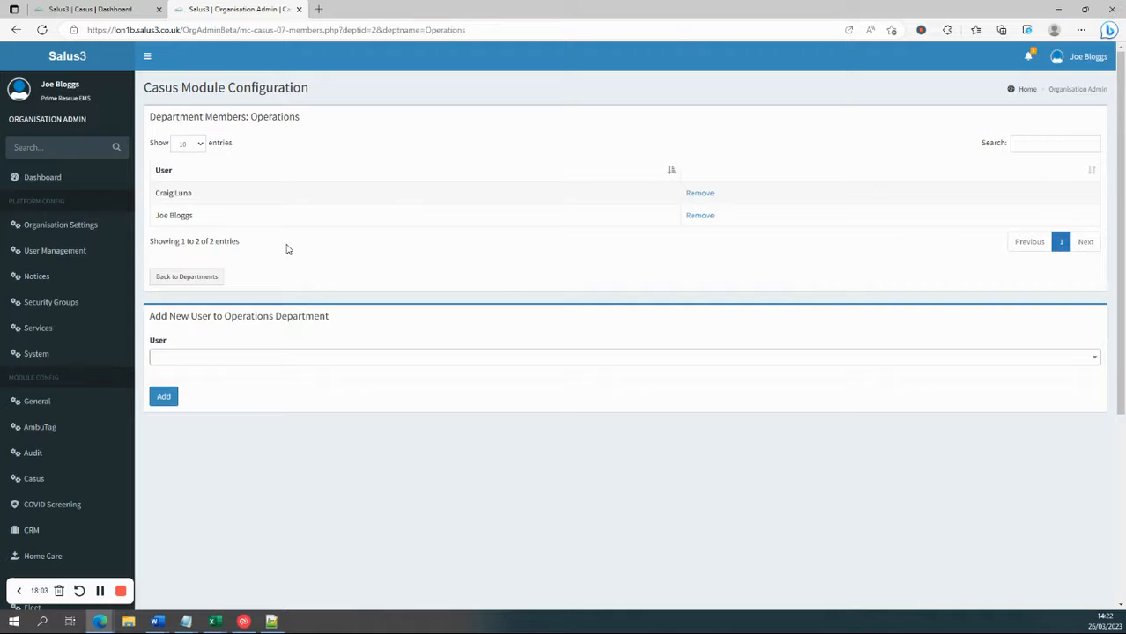
{"action": "left_click", "coordinate": [100, 591]}
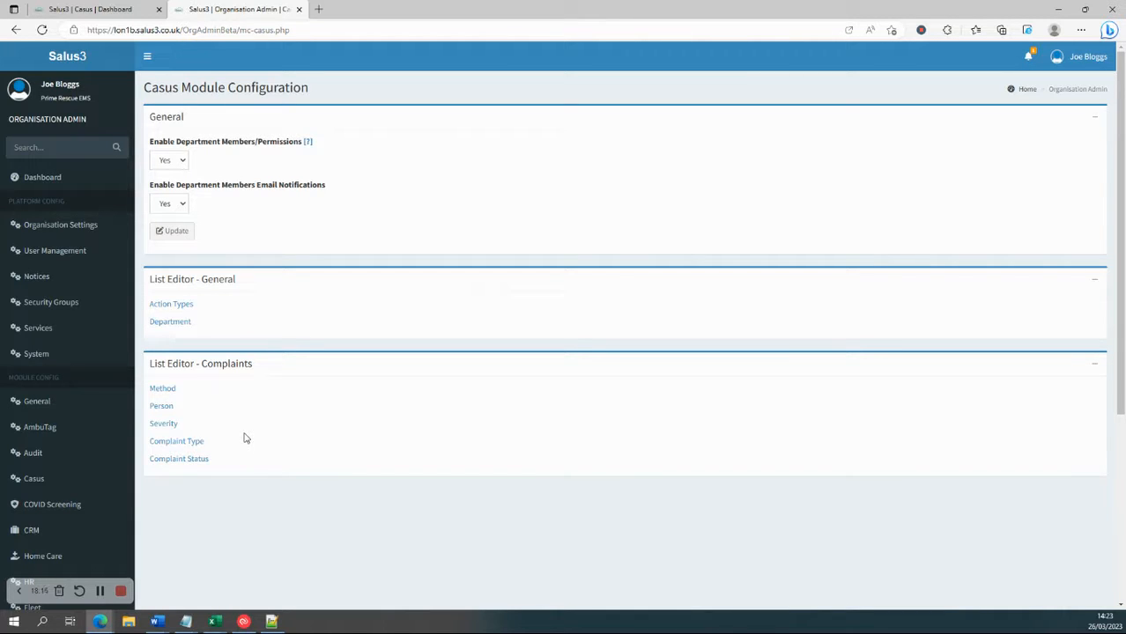
Step: View the choices for department member permissions and member email notifications in the Casus module configuration
{"action": "left_click", "coordinate": [181, 161]}
{"action": "left_click", "coordinate": [167, 200]}
{"action": "left_click", "coordinate": [176, 167]}
{"action": "left_click", "coordinate": [164, 211]}
{"action": "left_click", "coordinate": [167, 164]}
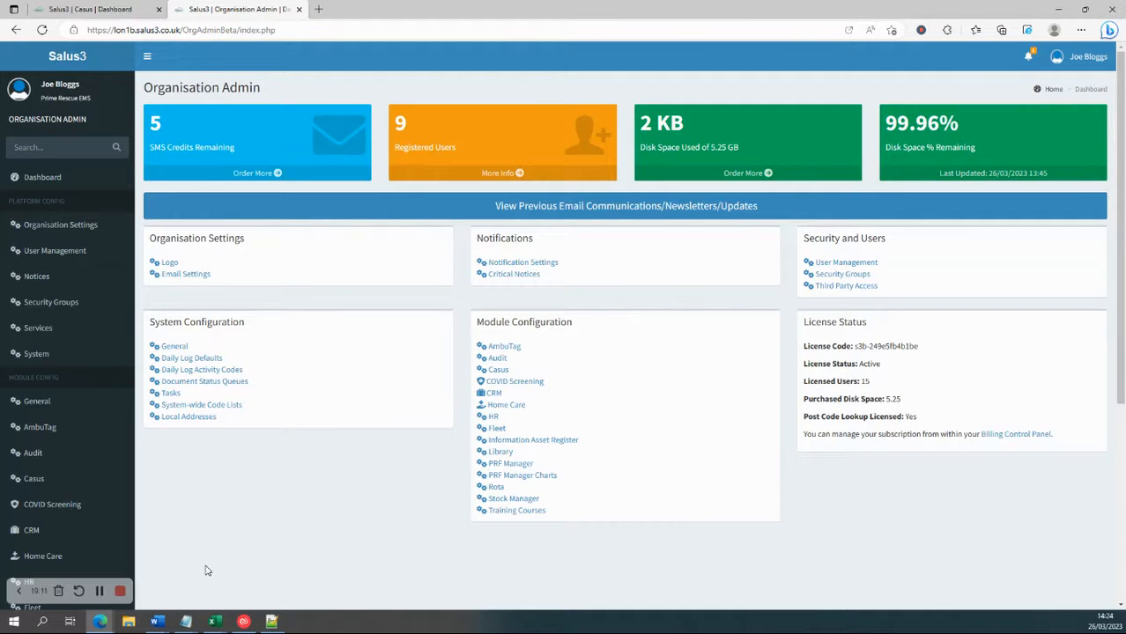
Step: Open the CRM module configuration and view the service demand assignment notification setting
{"action": "left_click", "coordinate": [492, 396]}
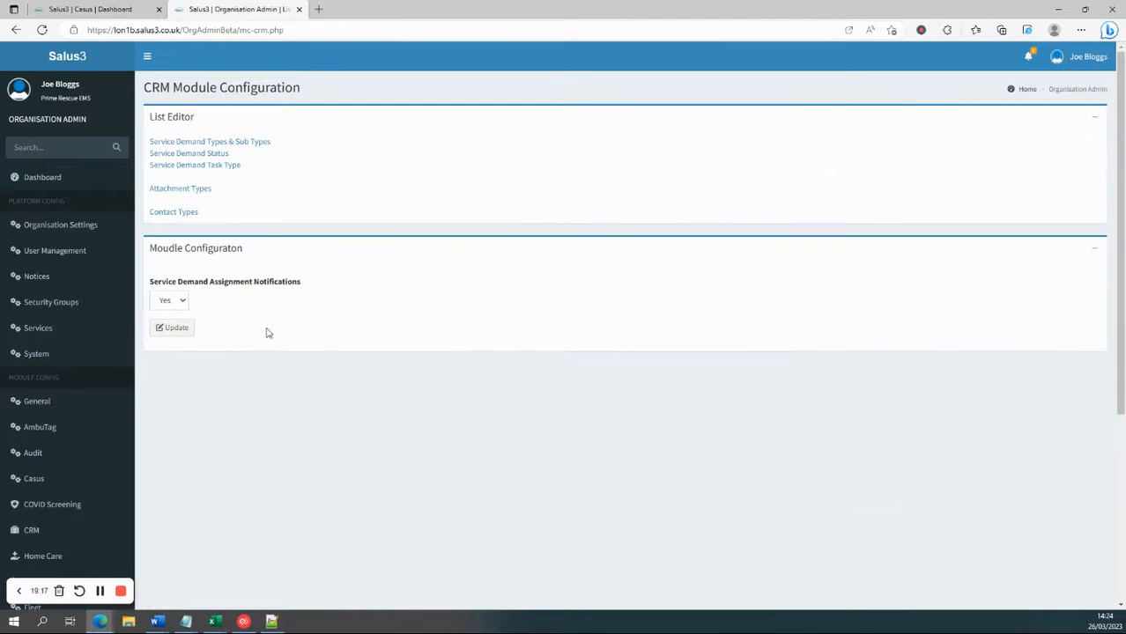
{"action": "left_click", "coordinate": [168, 300]}
{"action": "left_click", "coordinate": [166, 328]}
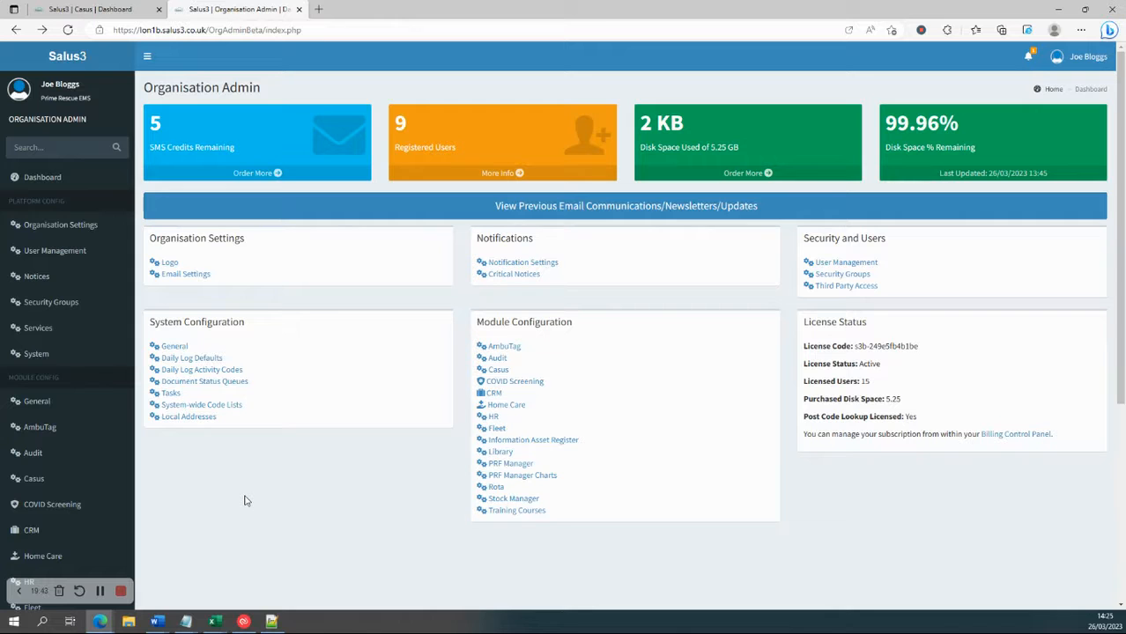
{"action": "left_click", "coordinate": [100, 591]}
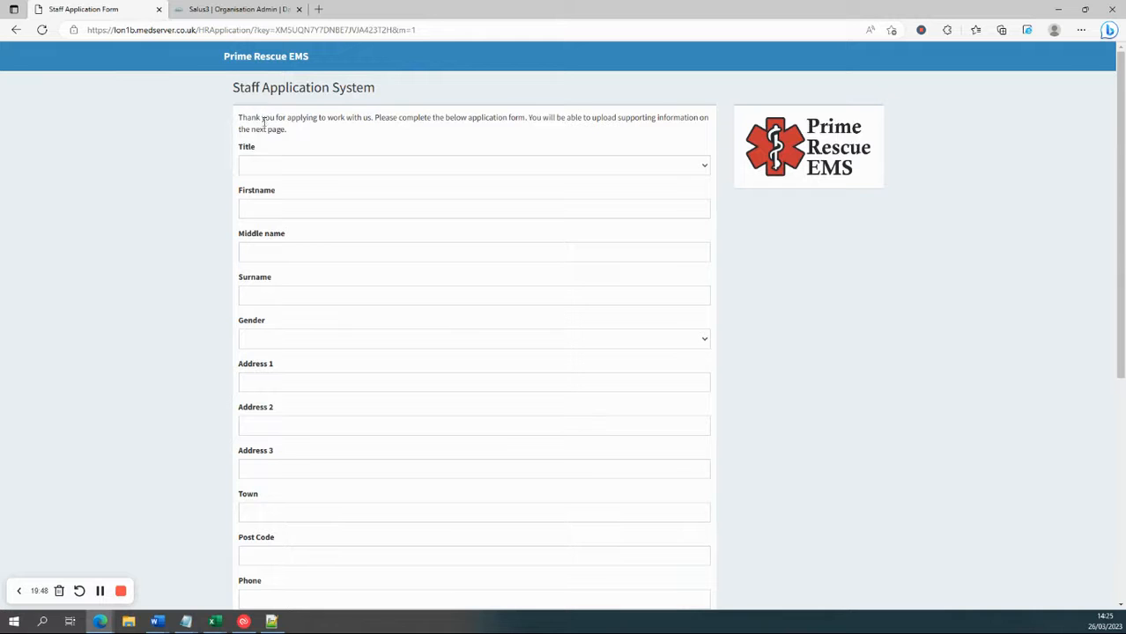
Step: Review the public staff application form from its introduction text down to the note before submission
{"action": "left_click_drag", "start_coordinate": [231, 122], "coordinate": [397, 123]}
{"action": "left_click", "coordinate": [402, 118]}
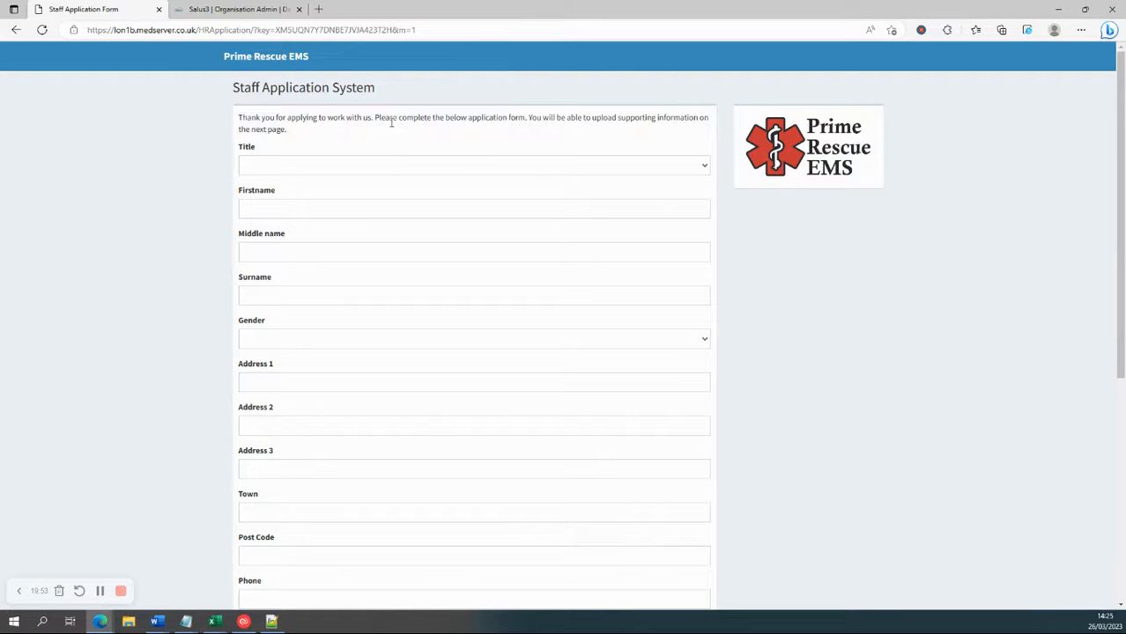
{"action": "scroll", "coordinate": [389, 124], "scroll_direction": "down", "scroll_amount": 5}
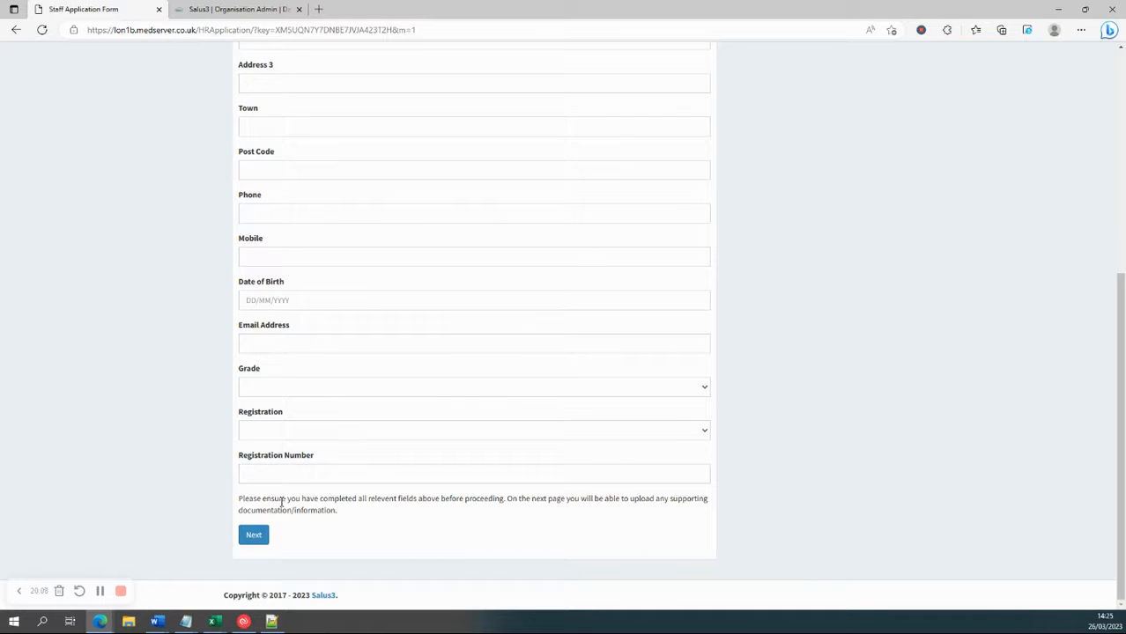
{"action": "scroll", "coordinate": [344, 344], "scroll_direction": "up", "scroll_amount": 5}
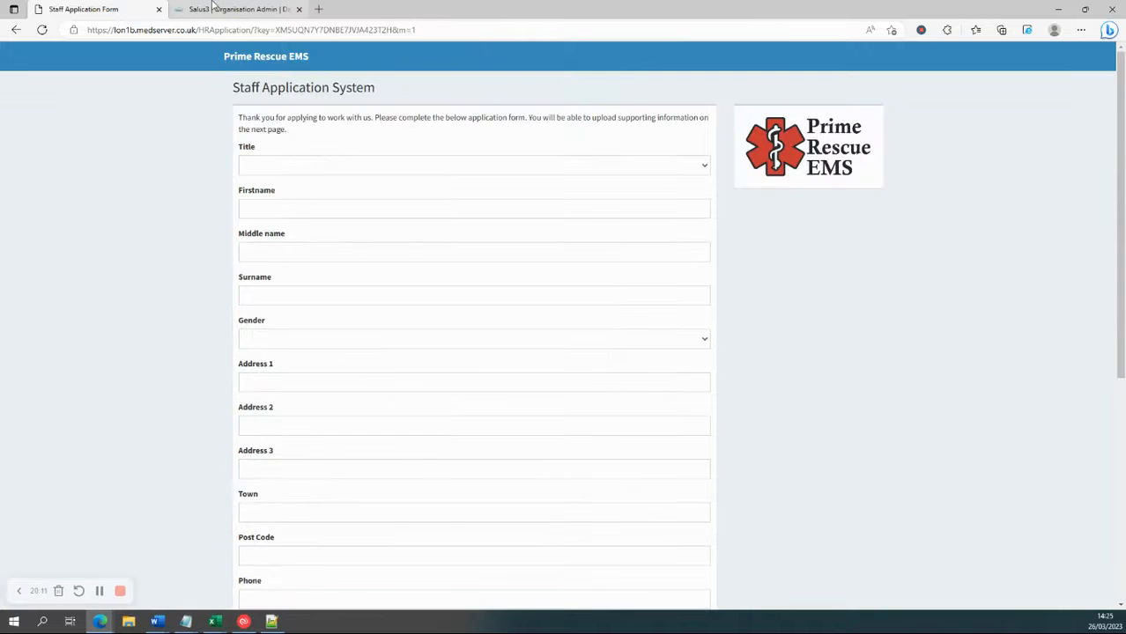
Step: Switch back to Organisation Admin and open the HR module's Web Portal Configuration
{"action": "left_click", "coordinate": [212, 8]}
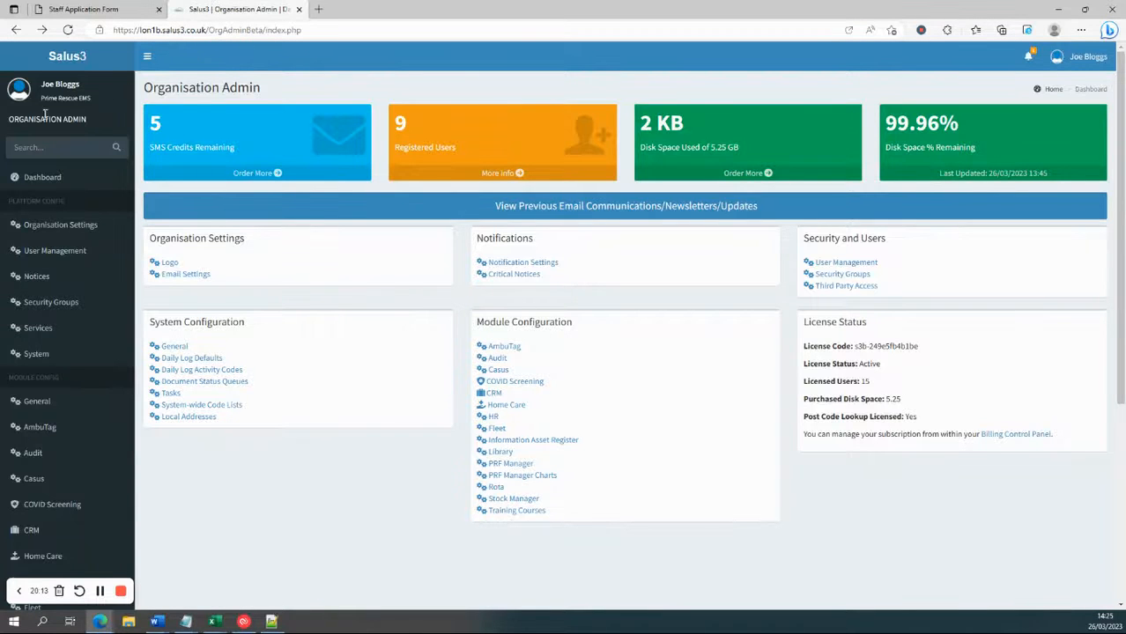
{"action": "left_click", "coordinate": [493, 417]}
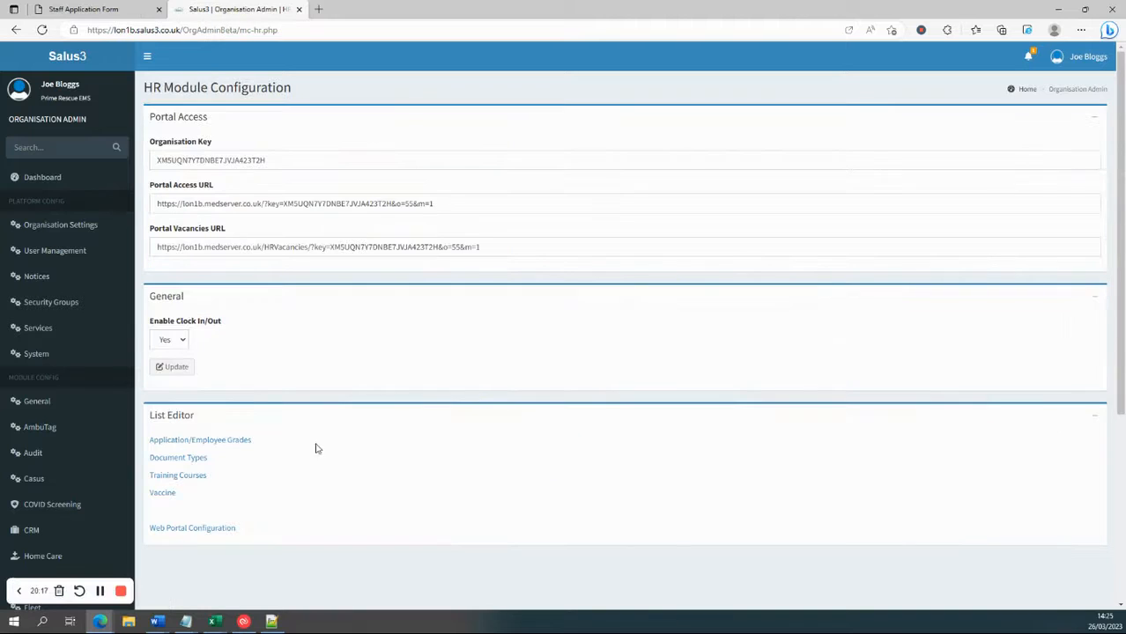
{"action": "left_click", "coordinate": [164, 534]}
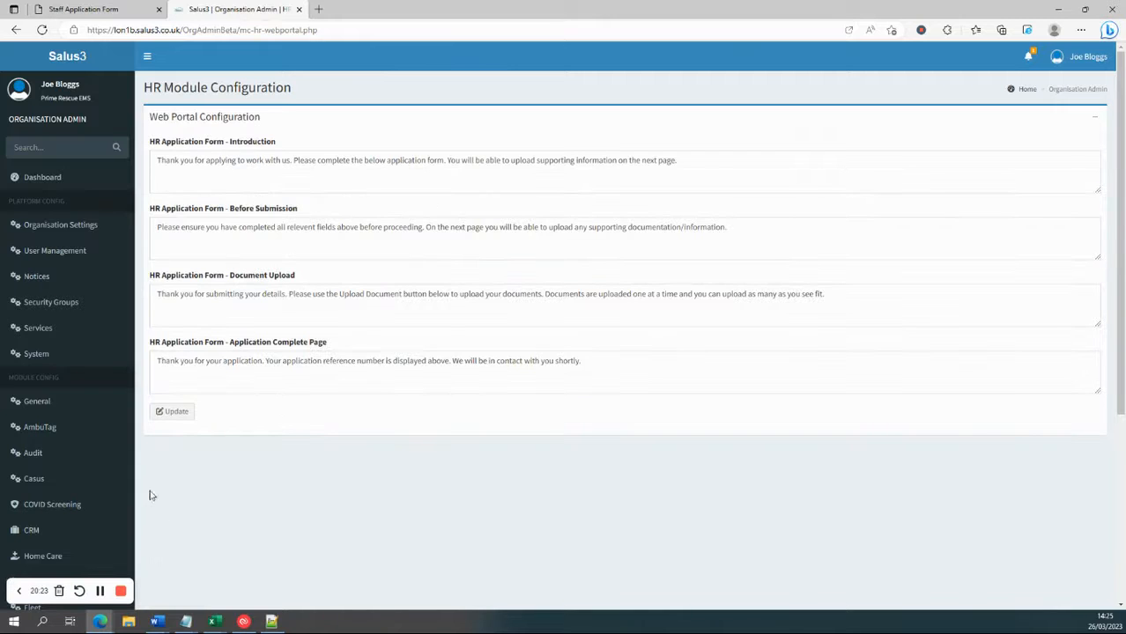
Step: Examine the application form's editable texts for before submission, document upload and the application complete page
{"action": "left_click", "coordinate": [234, 246]}
{"action": "left_click", "coordinate": [244, 308]}
{"action": "left_click", "coordinate": [249, 370]}
{"action": "left_click", "coordinate": [248, 432]}
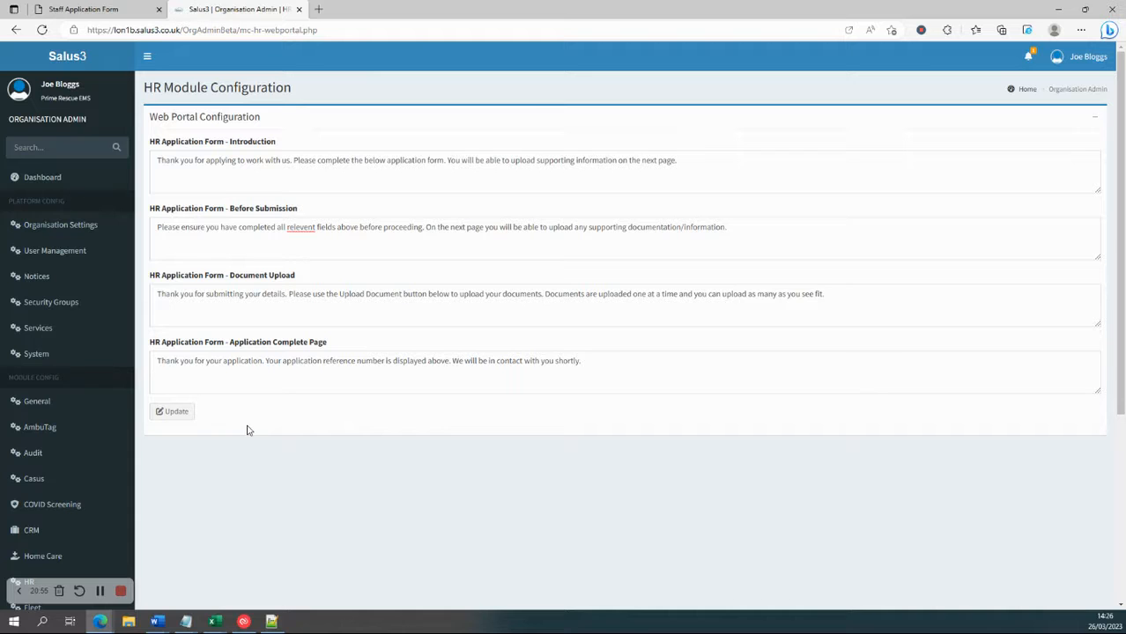
{"action": "left_click", "coordinate": [100, 592]}
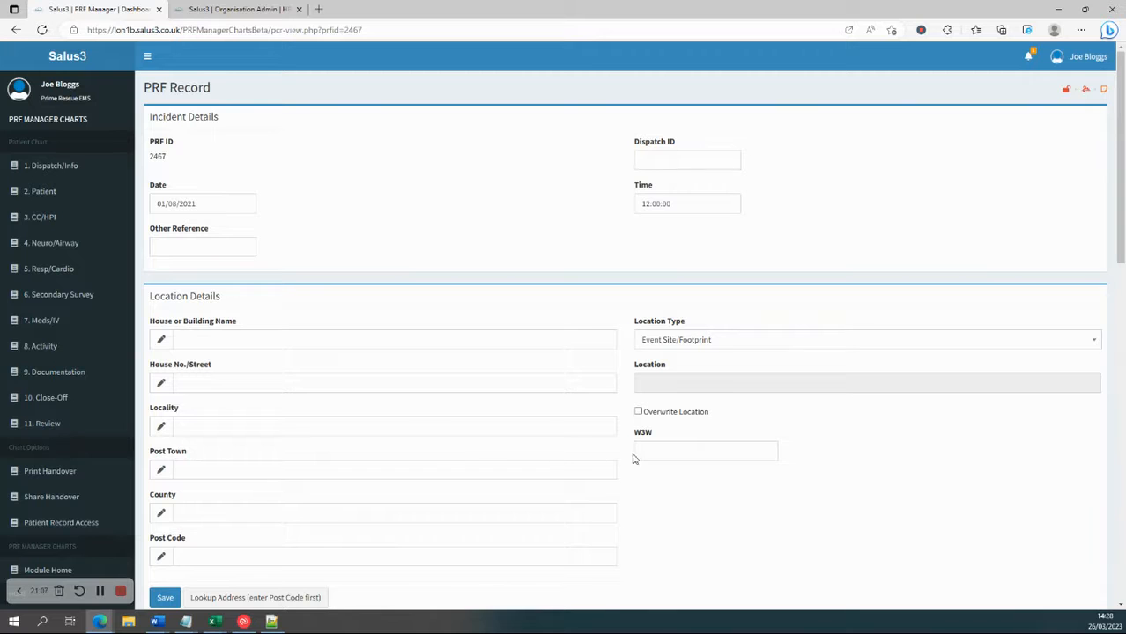
Step: Set the W3W location of the PRF record to ///empire.crown.cases and save the location details
{"action": "scroll", "coordinate": [356, 420], "scroll_direction": "down", "scroll_amount": 1}
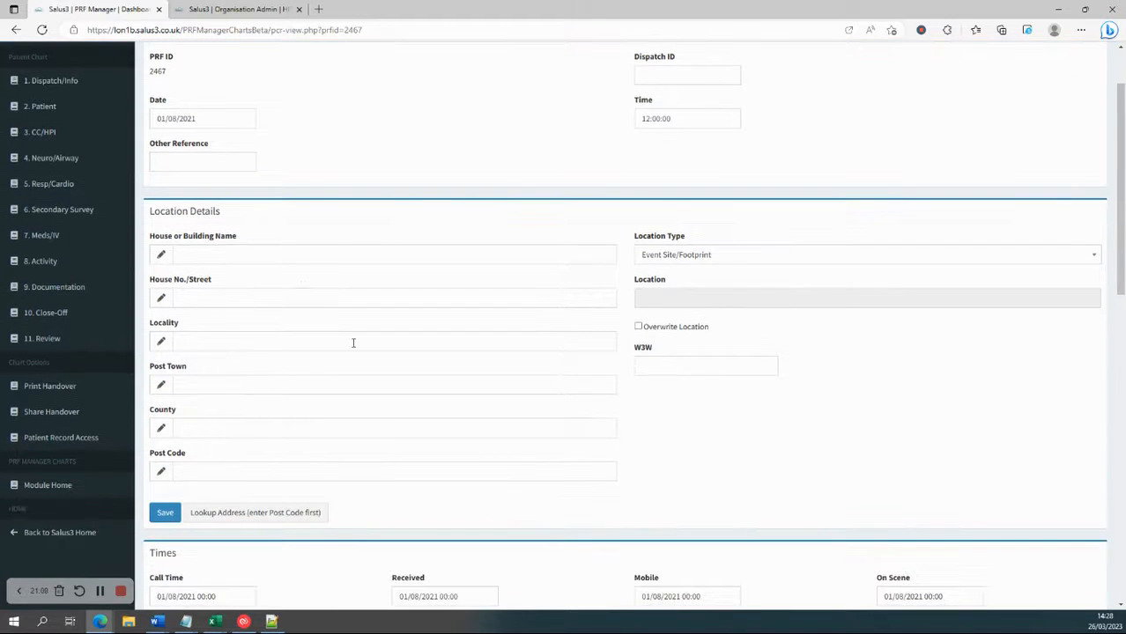
{"action": "left_click", "coordinate": [671, 364]}
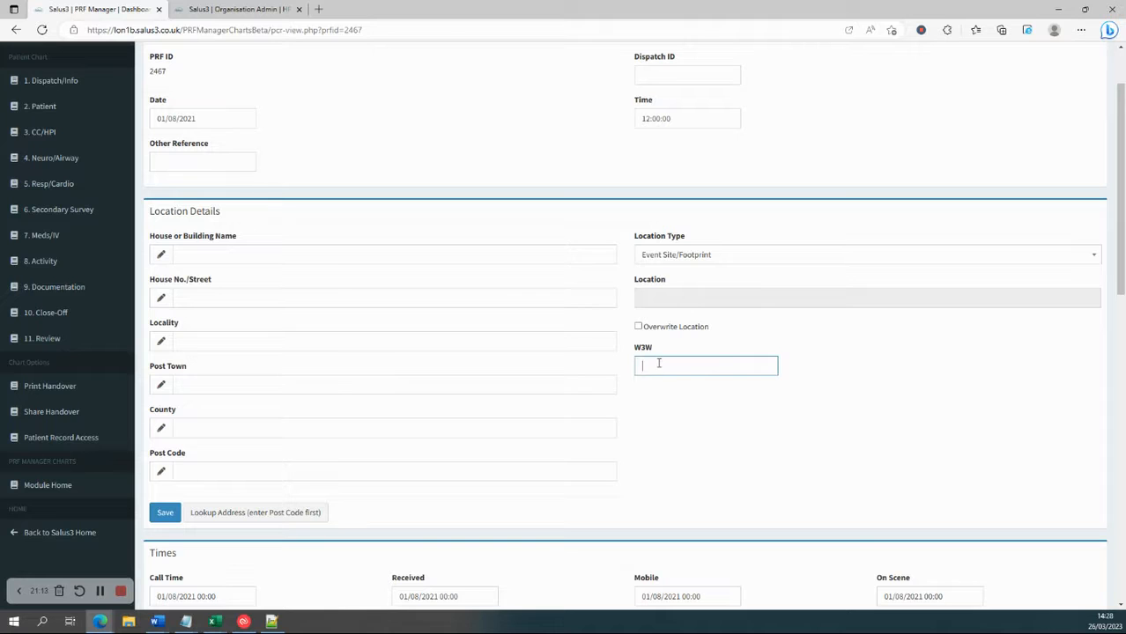
{"action": "type", "text": "///empire.crown.cases"}
{"action": "left_click", "coordinate": [167, 513]}
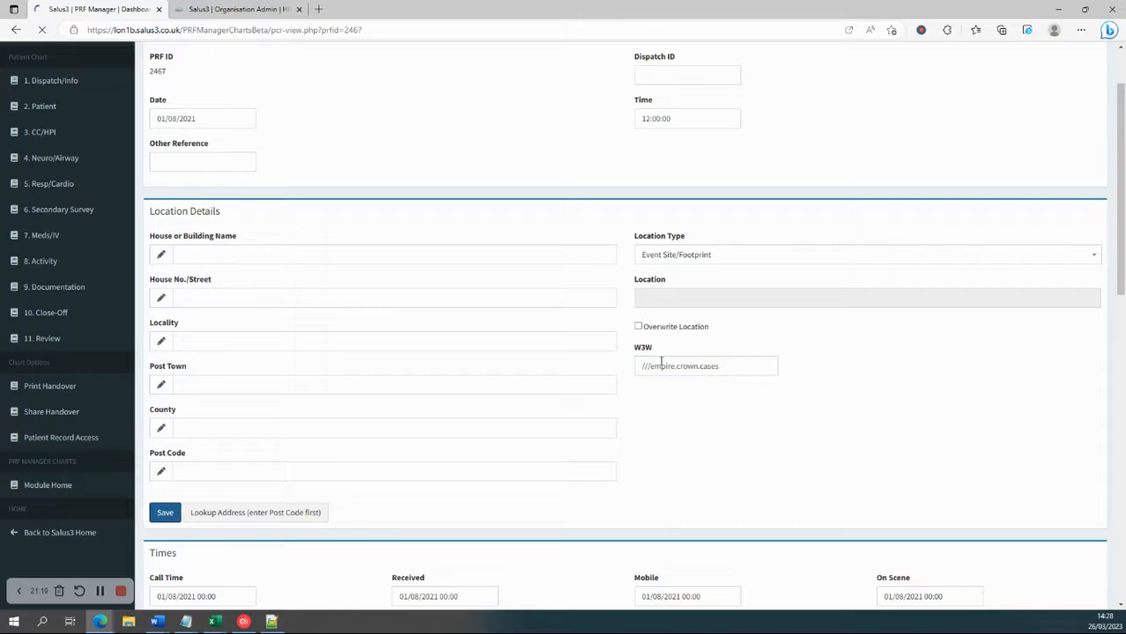
Step: Check the saved W3W location, view it on the what3words map and close the map again
{"action": "left_click", "coordinate": [642, 366]}
{"action": "left_click", "coordinate": [679, 422]}
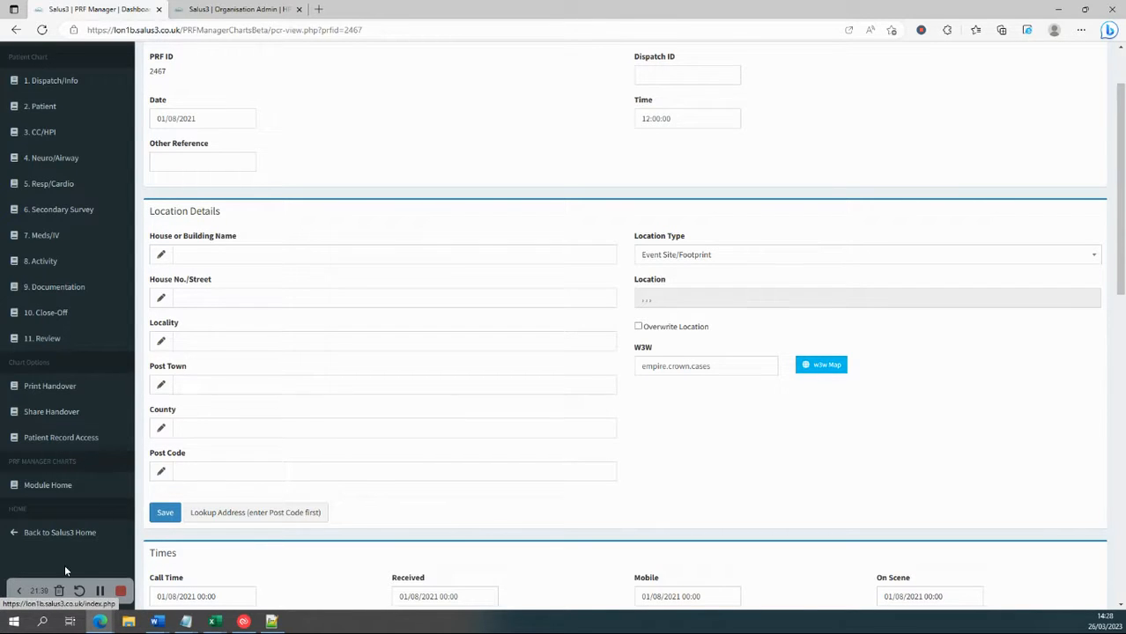
{"action": "left_click", "coordinate": [823, 373]}
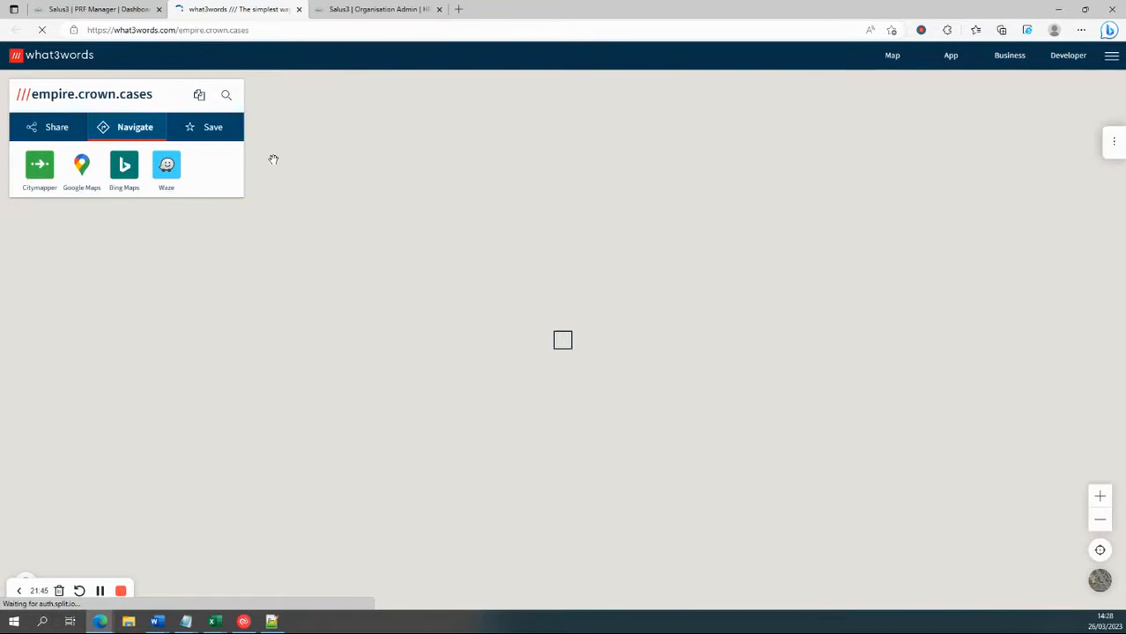
{"action": "left_click", "coordinate": [299, 9]}
Step: Clear the W3W location from the PRF record and save the location details
{"action": "left_click_drag", "start_coordinate": [722, 360], "coordinate": [614, 365]}
{"action": "left_click", "coordinate": [719, 373]}
{"action": "key", "text": "BackSpace"}
{"action": "left_click", "coordinate": [164, 512]}
Step: Re-enter ///empire.crown.cases as the PRF record's W3W location, save it, and check the location type choices
{"action": "left_click", "coordinate": [745, 454]}
{"action": "type", "text": "///empire.crown.cases"}
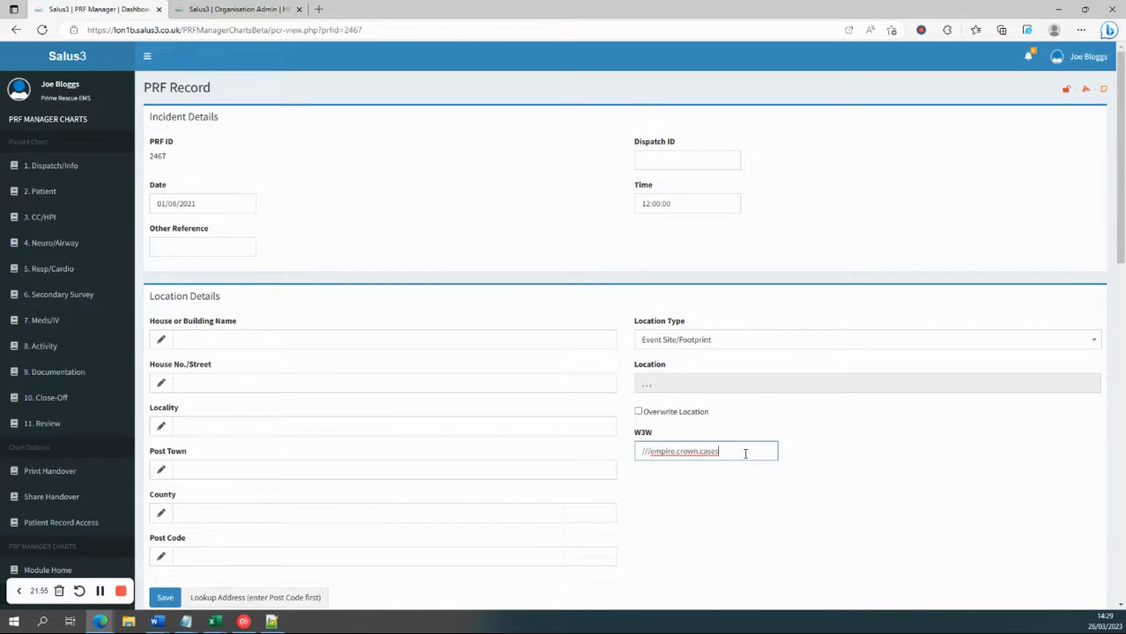
{"action": "scroll", "coordinate": [634, 458], "scroll_direction": "down", "scroll_amount": 2}
{"action": "left_click", "coordinate": [162, 432]}
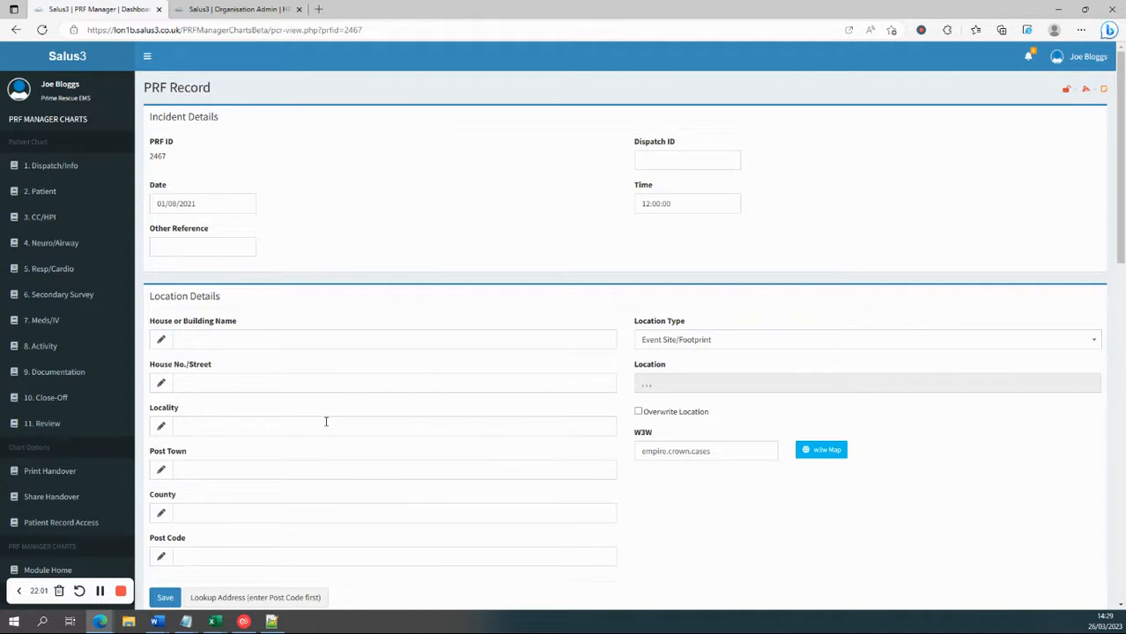
{"action": "left_click", "coordinate": [674, 345]}
{"action": "left_click", "coordinate": [677, 382]}
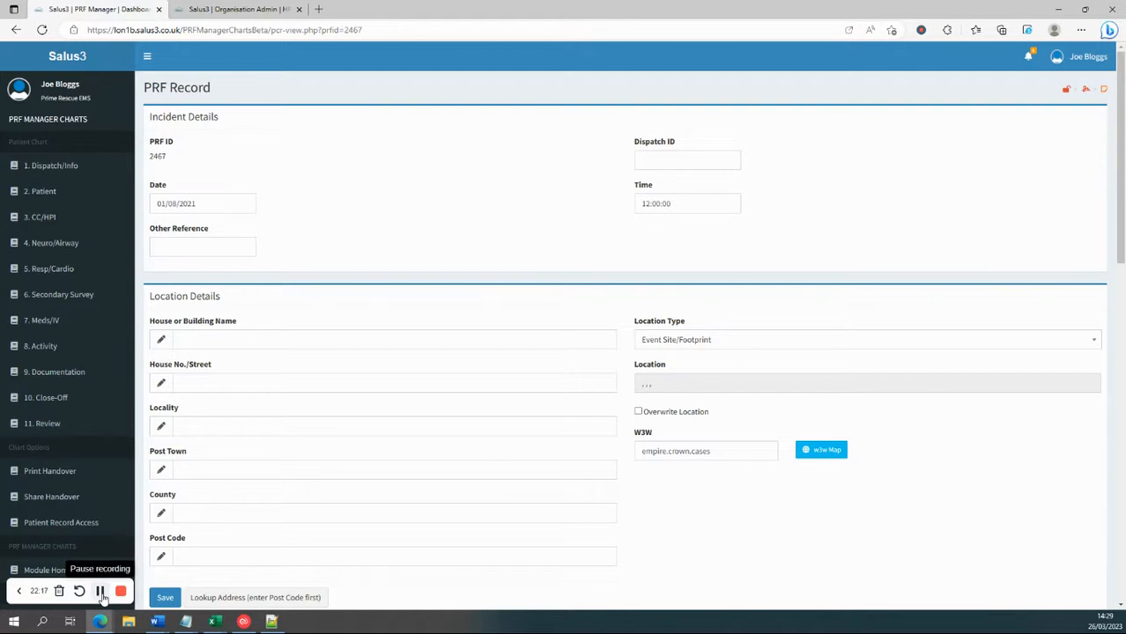
Step: In Organisation Admin, open the PRF Manager Charts venues configuration and update the Venue Event Location Type to Event Site/Footprint
{"action": "left_click", "coordinate": [235, 10]}
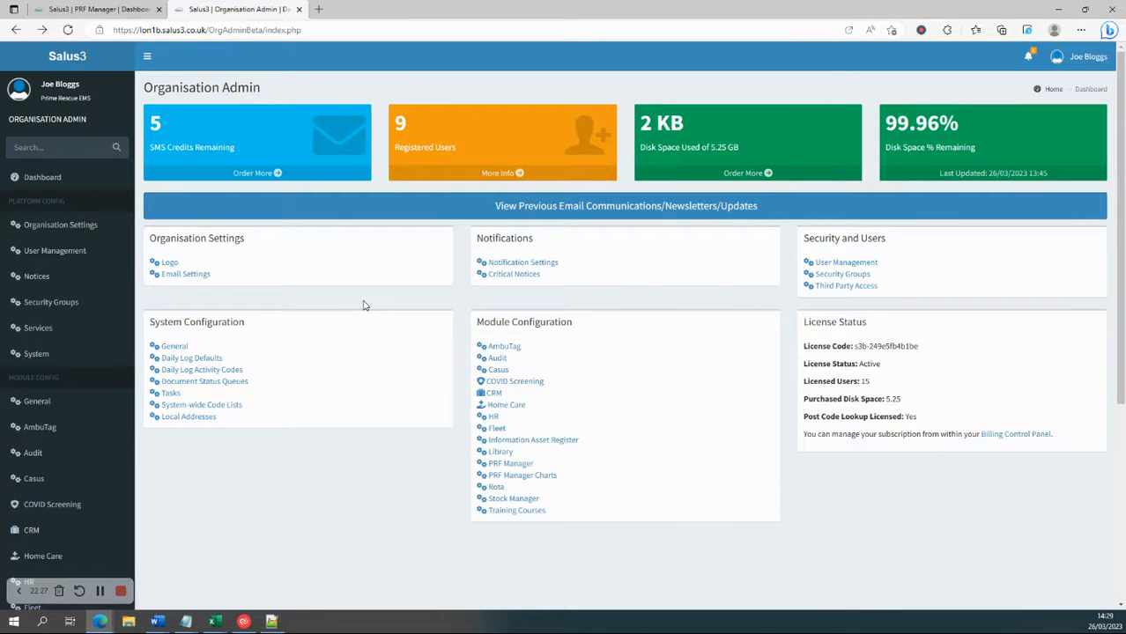
{"action": "left_click", "coordinate": [525, 479]}
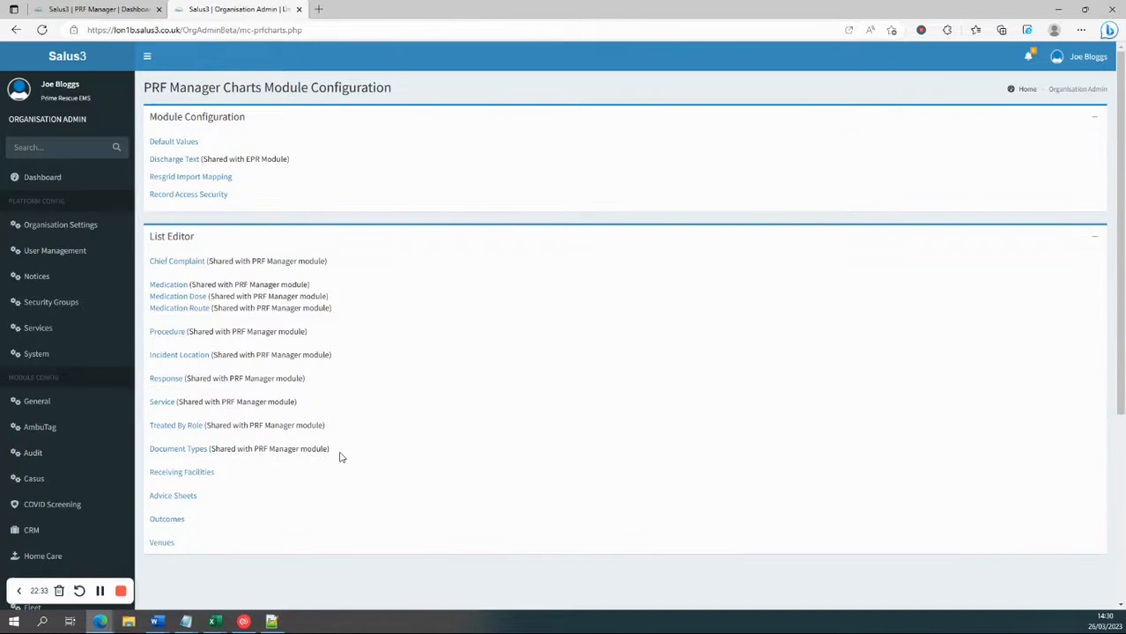
{"action": "left_click", "coordinate": [163, 545]}
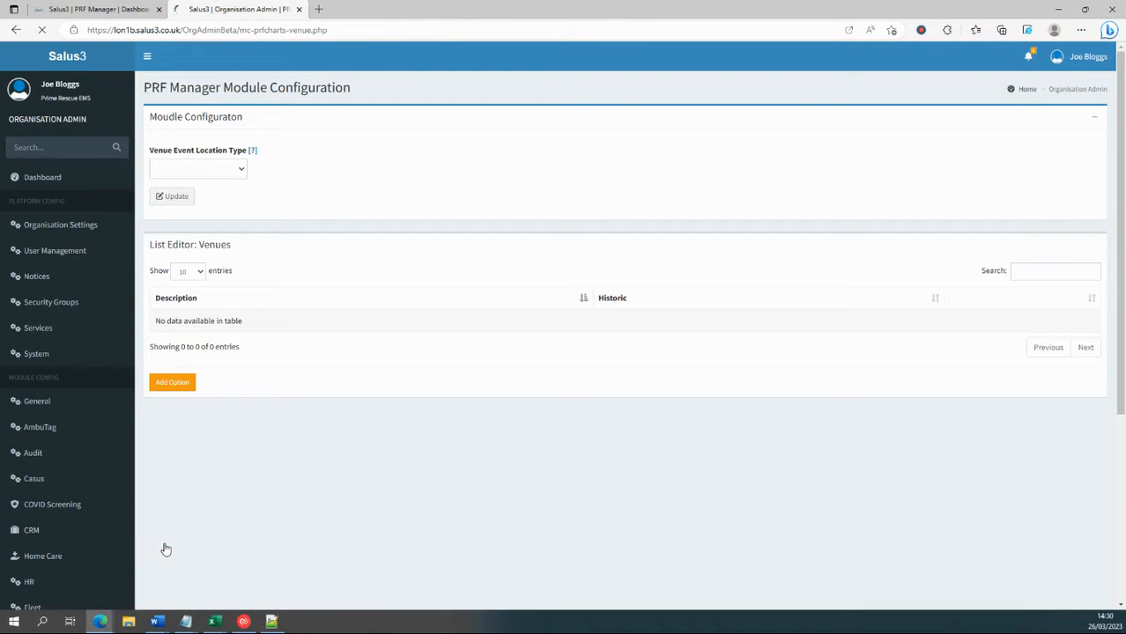
{"action": "left_click", "coordinate": [204, 172]}
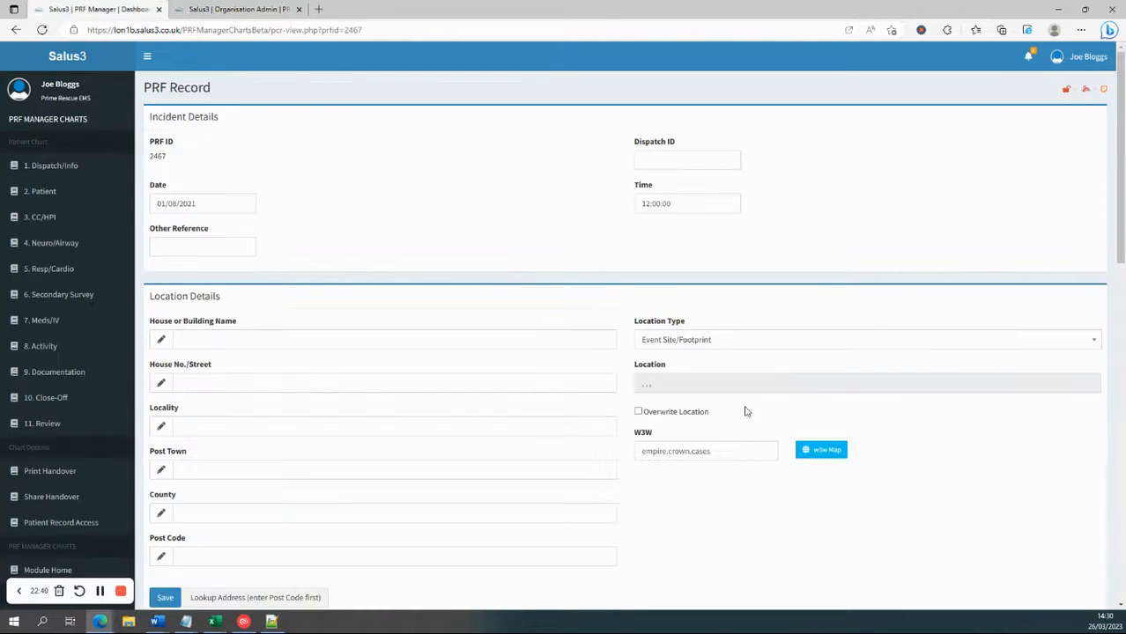
{"action": "left_click", "coordinate": [667, 342]}
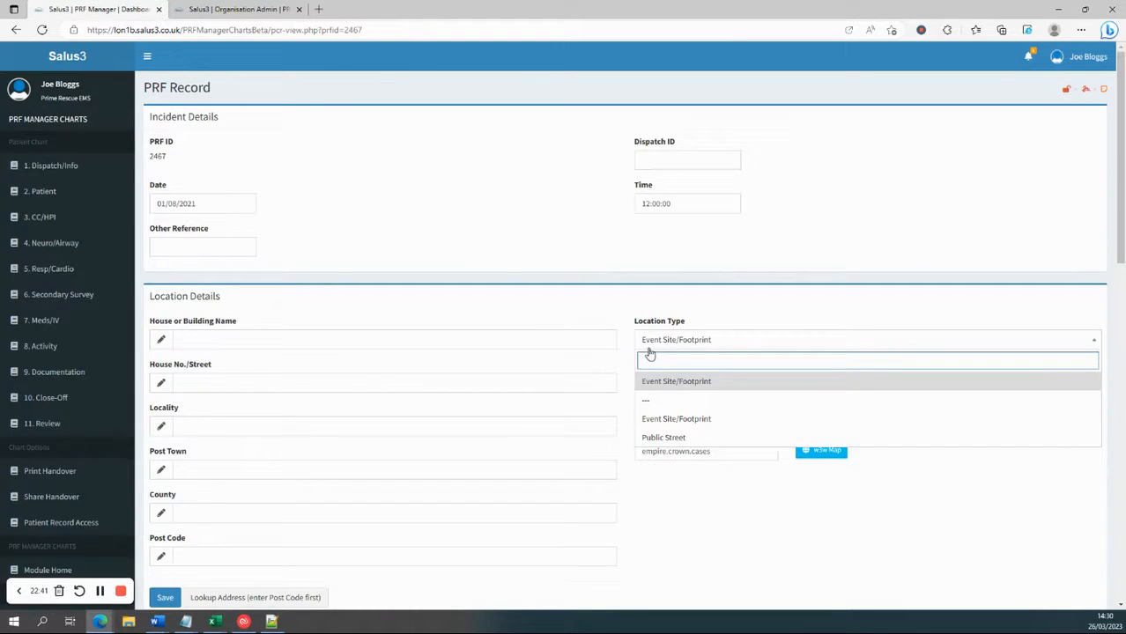
{"action": "left_click", "coordinate": [238, 9]}
{"action": "left_click", "coordinate": [198, 168]}
{"action": "left_click", "coordinate": [183, 206]}
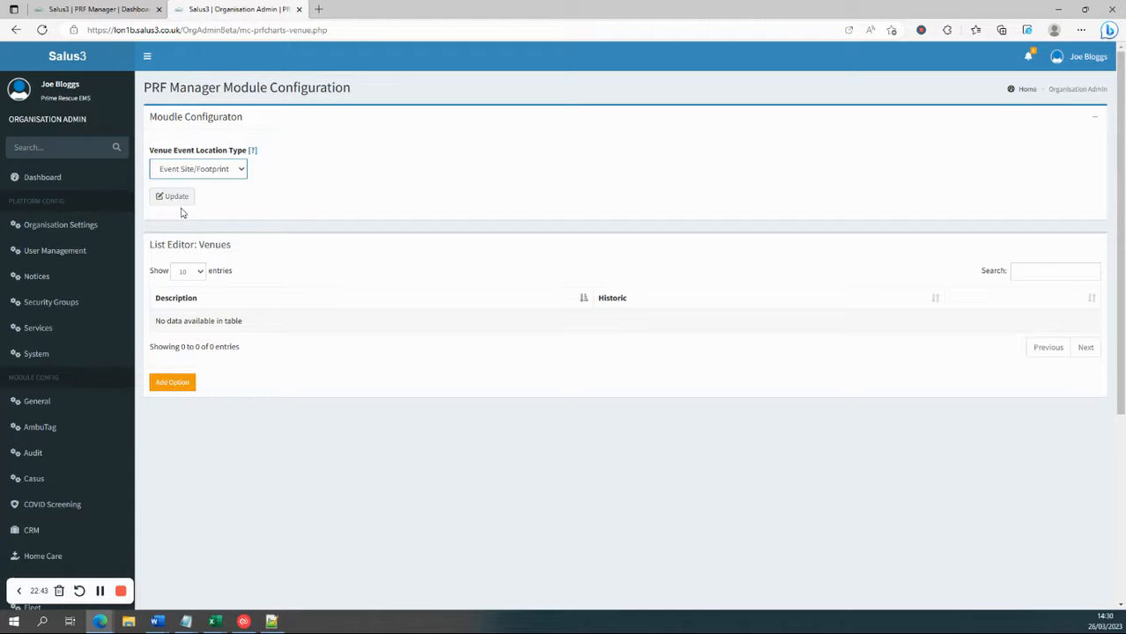
{"action": "left_click", "coordinate": [174, 198]}
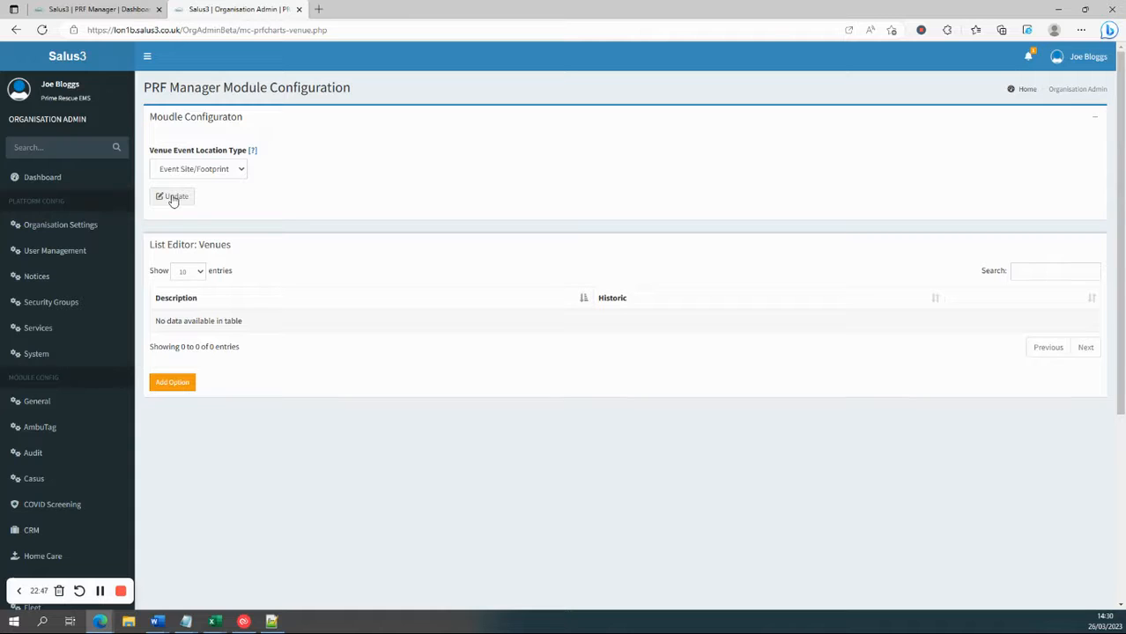
Step: Add the venue Some Nightclub to the venues list, then mark it historic and make it active again
{"action": "left_click", "coordinate": [180, 383]}
{"action": "left_click", "coordinate": [197, 160]}
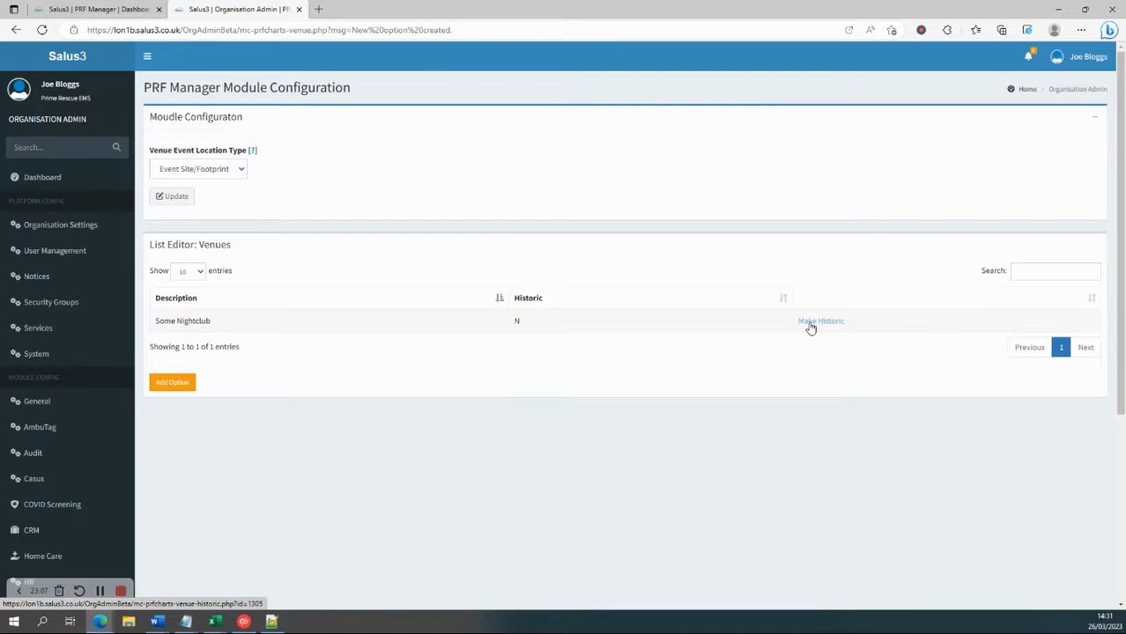
{"action": "left_click", "coordinate": [811, 325]}
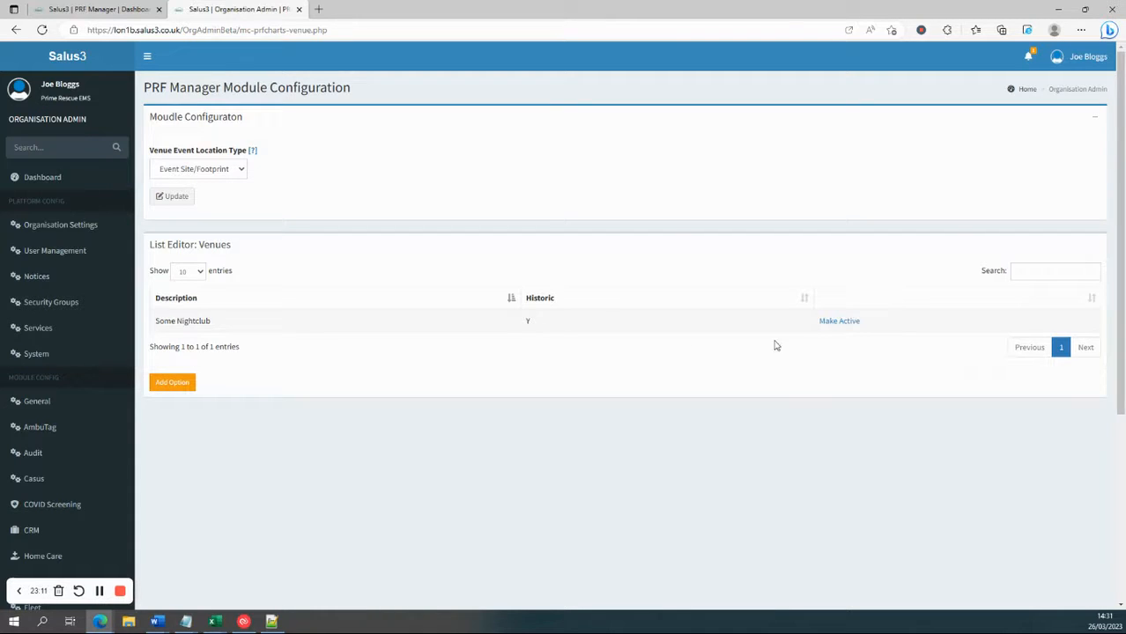
{"action": "left_click", "coordinate": [821, 322]}
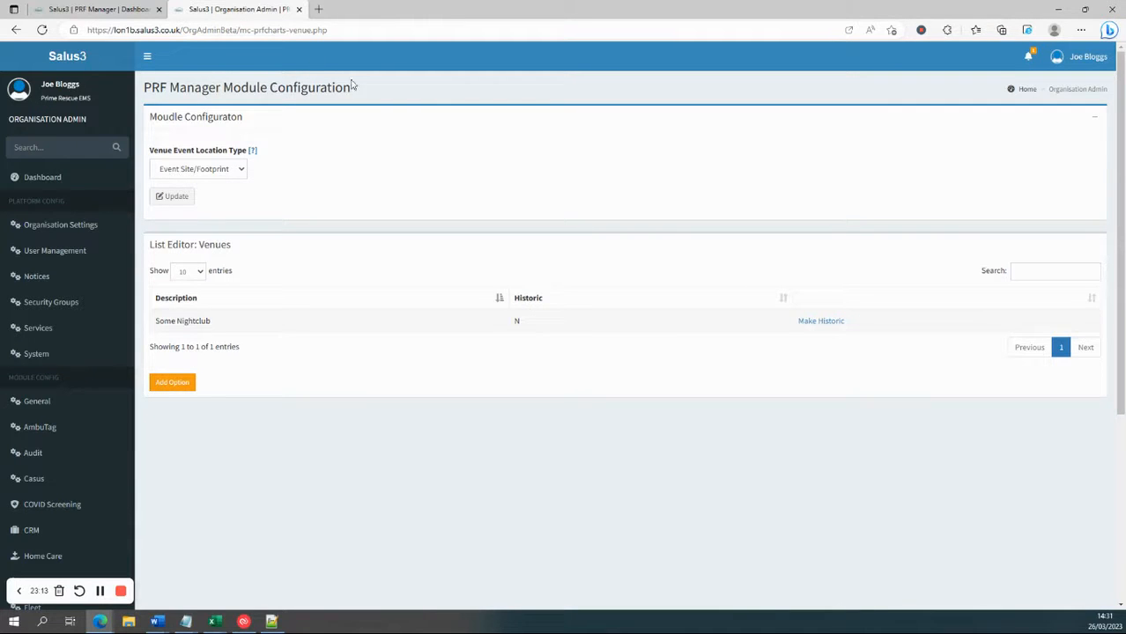
Step: Reload the PRF record, choose Some Nightclub as its venue and save the location details
{"action": "left_click", "coordinate": [97, 9]}
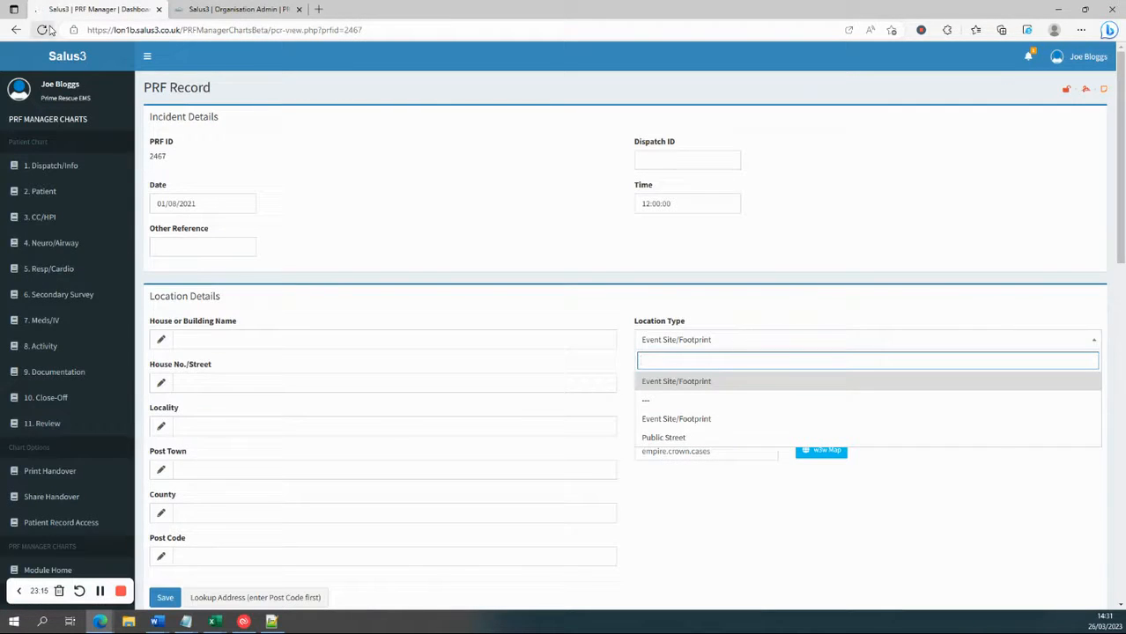
{"action": "left_click", "coordinate": [282, 222]}
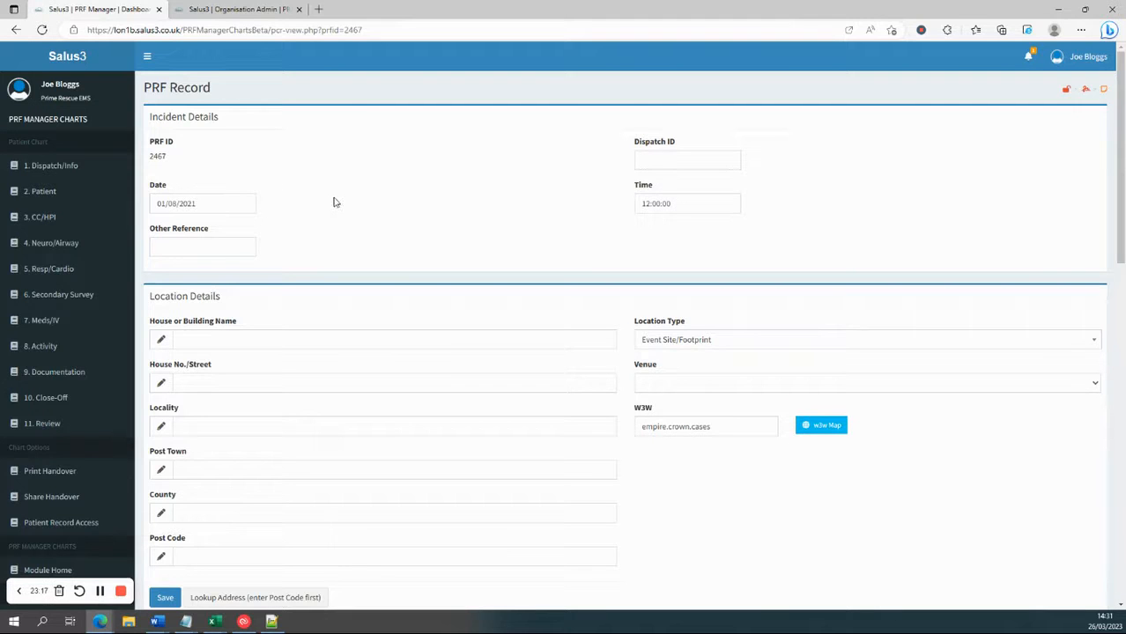
{"action": "scroll", "coordinate": [458, 245], "scroll_direction": "down", "scroll_amount": 1}
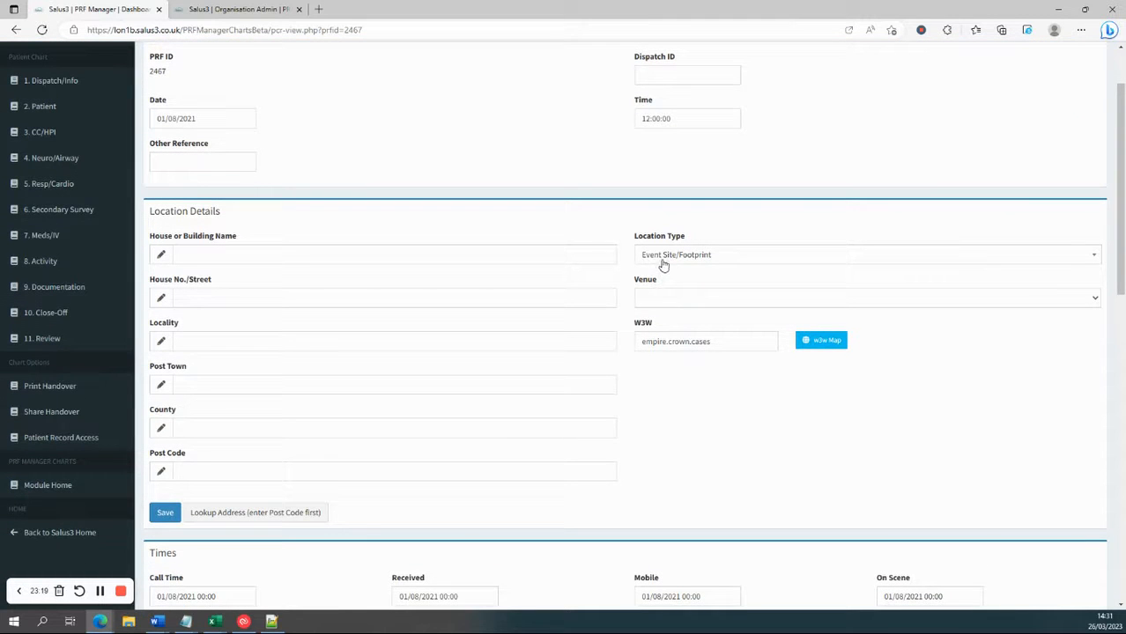
{"action": "left_click", "coordinate": [667, 300]}
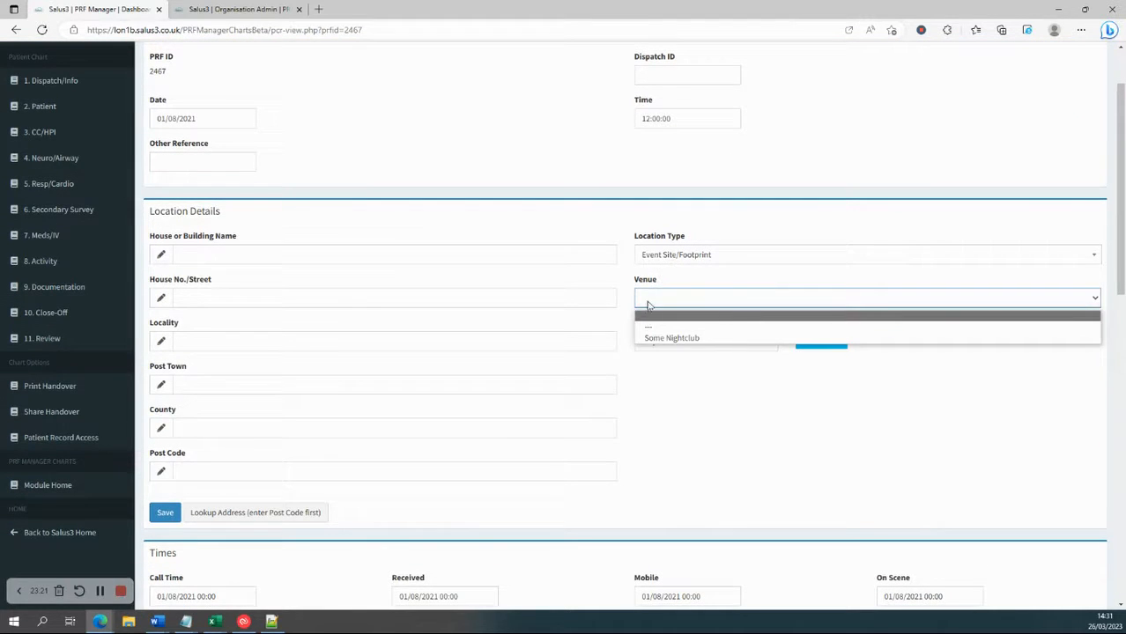
{"action": "left_click", "coordinate": [657, 337]}
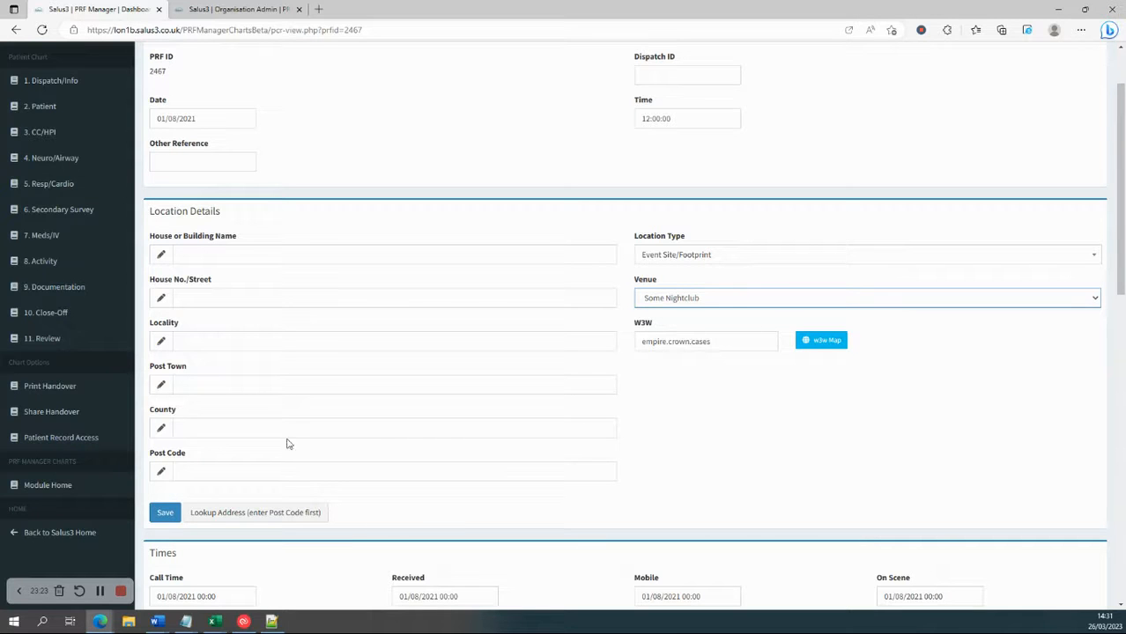
{"action": "left_click", "coordinate": [164, 511]}
Step: Change the PRF record's location type to Public Street and switch Overwrite Location on and off again
{"action": "scroll", "coordinate": [684, 299], "scroll_direction": "down", "scroll_amount": 1}
{"action": "left_click", "coordinate": [676, 256]}
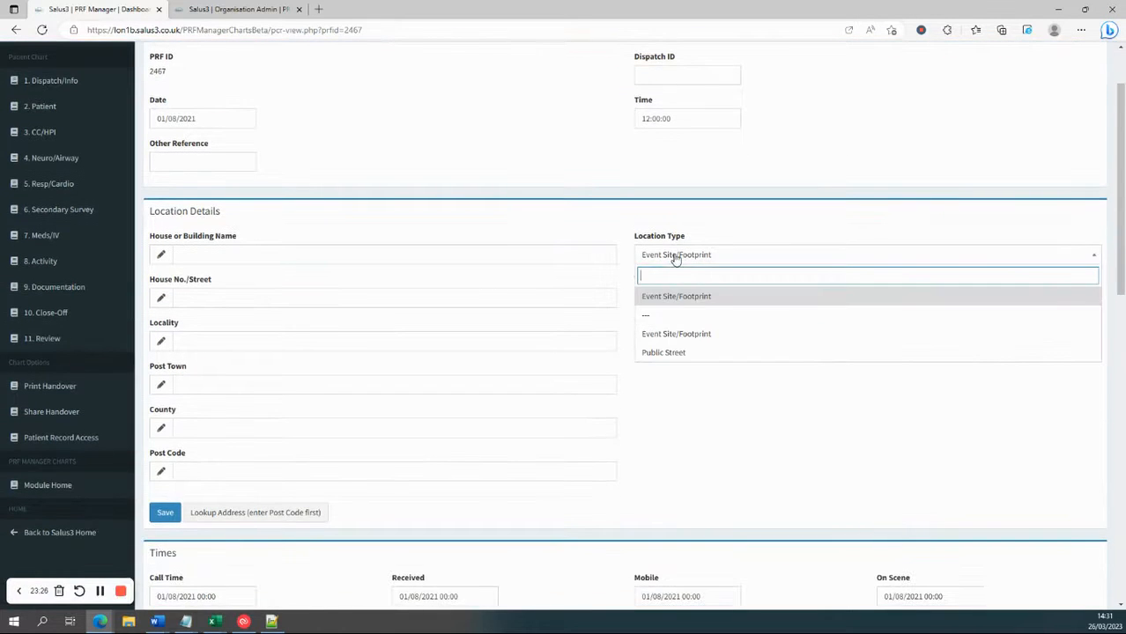
{"action": "left_click", "coordinate": [667, 352]}
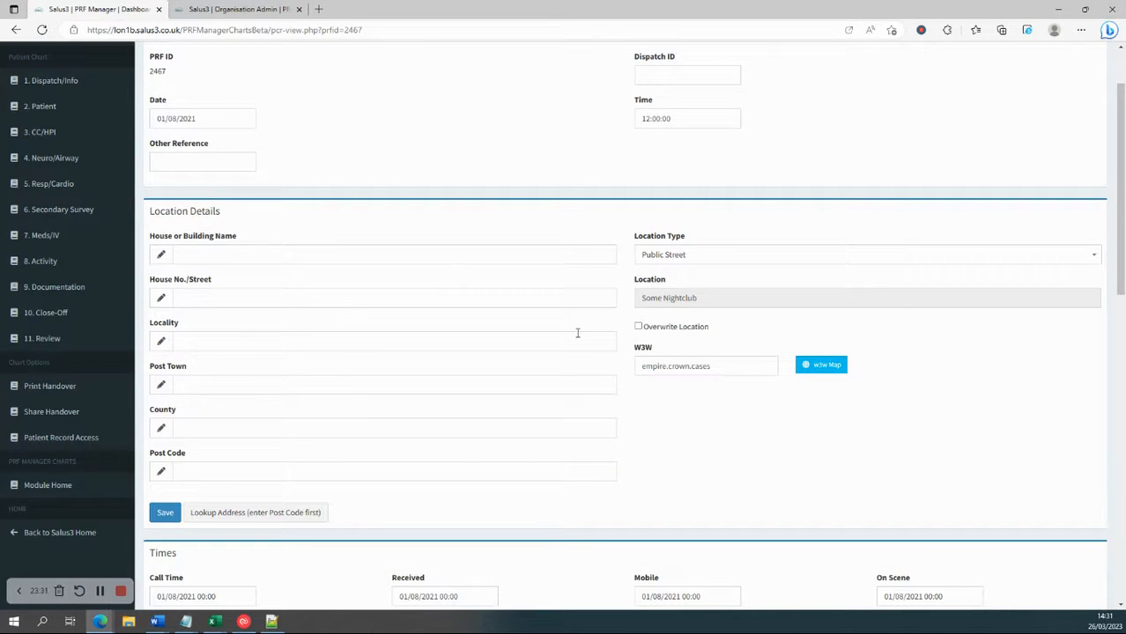
{"action": "left_click", "coordinate": [639, 327]}
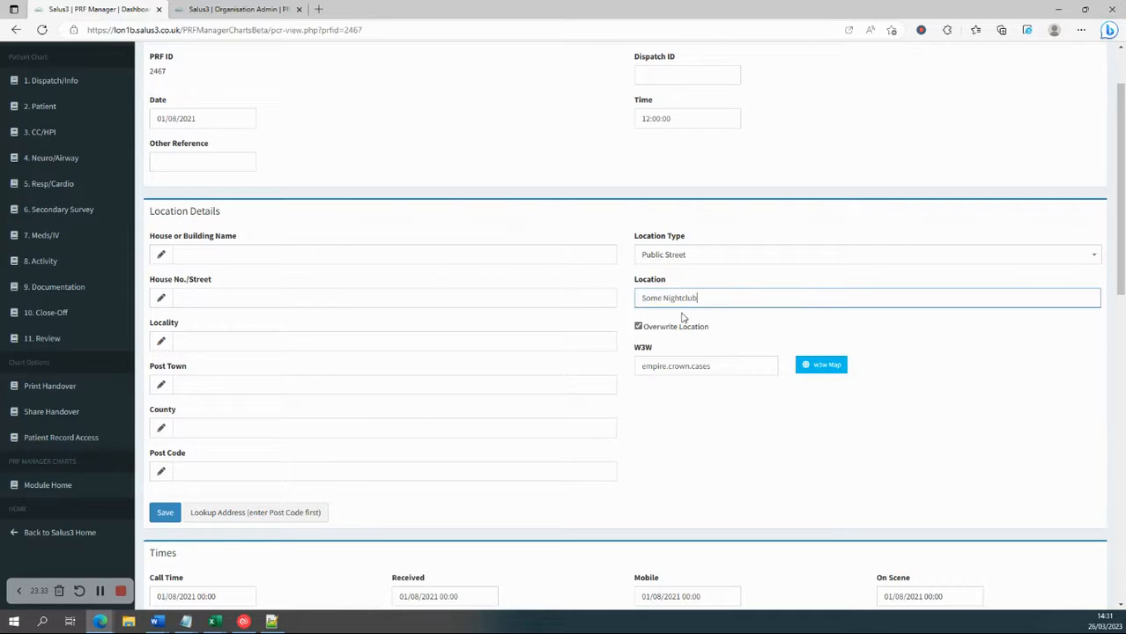
{"action": "left_click", "coordinate": [639, 327]}
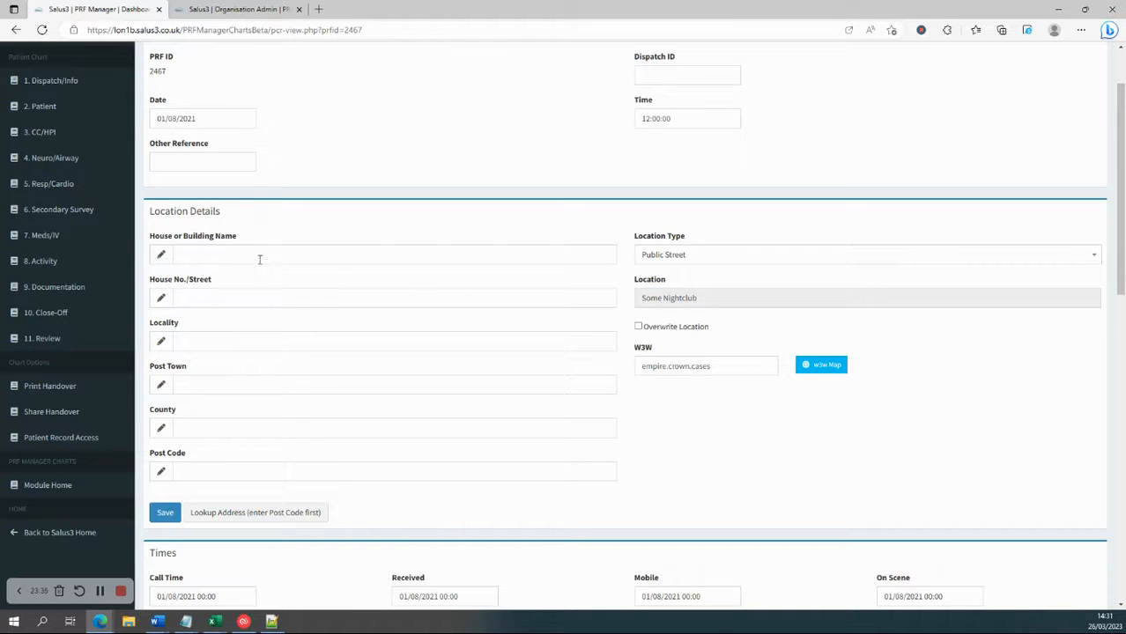
Step: Set the PRF record's location type back to Event Site/Footprint and keep Some Nightclub selected as the venue
{"action": "left_click", "coordinate": [637, 261]}
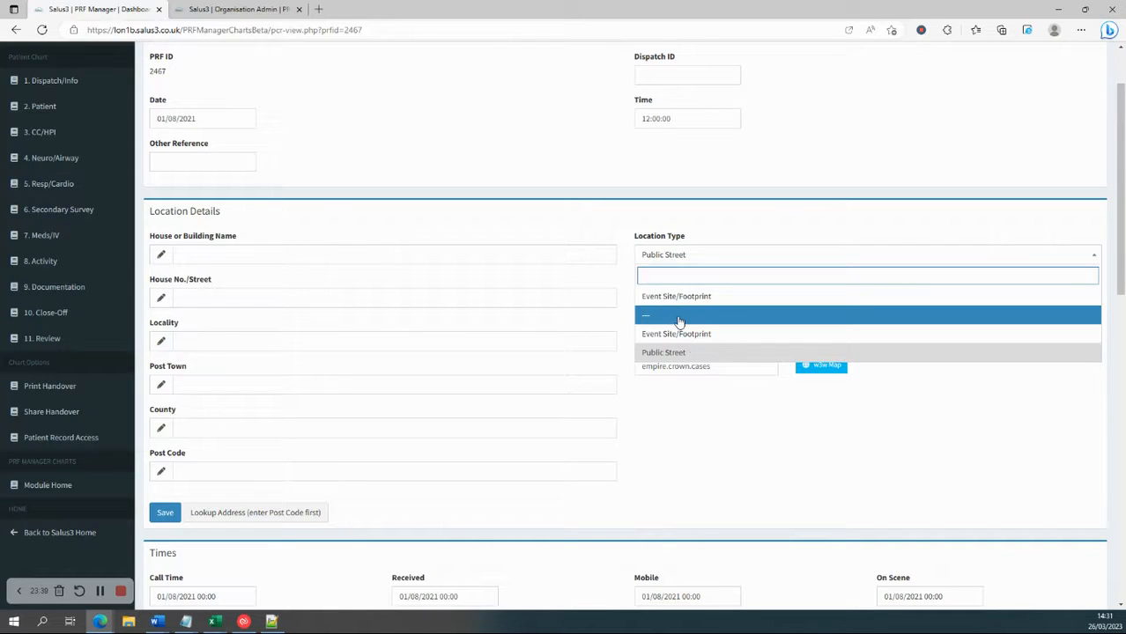
{"action": "left_click", "coordinate": [722, 434]}
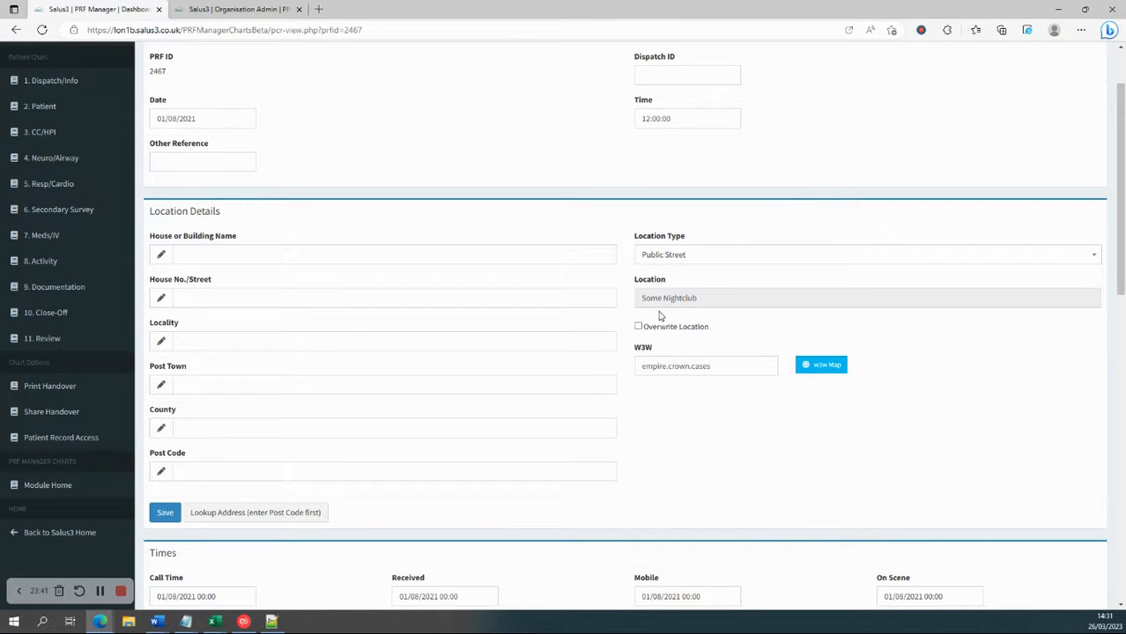
{"action": "left_click", "coordinate": [657, 261]}
{"action": "left_click", "coordinate": [654, 296]}
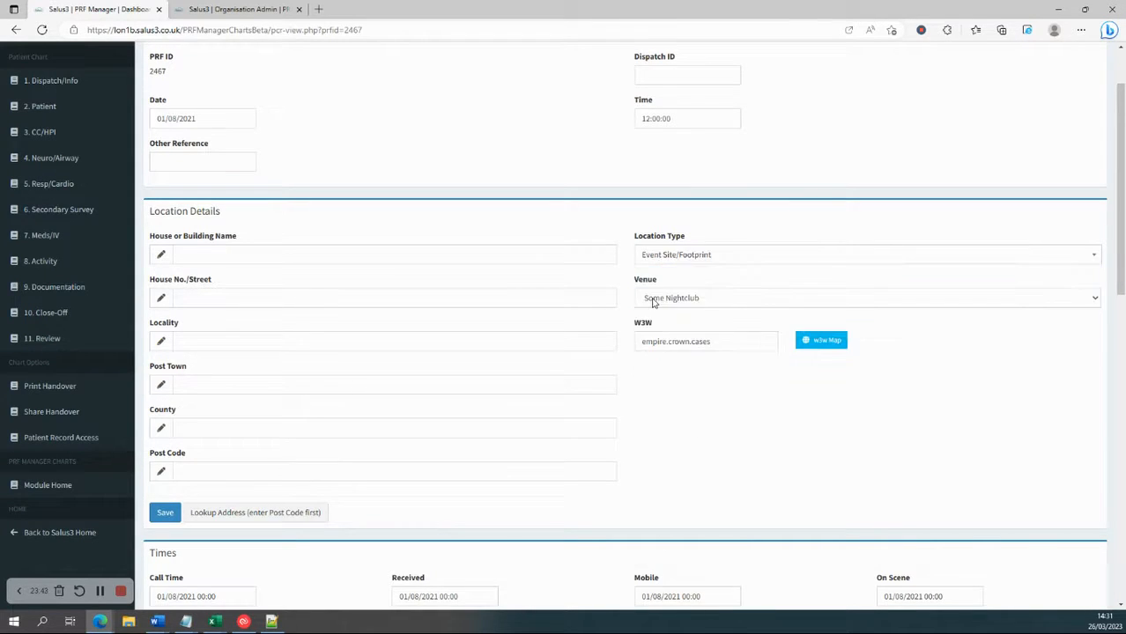
{"action": "left_click", "coordinate": [688, 299]}
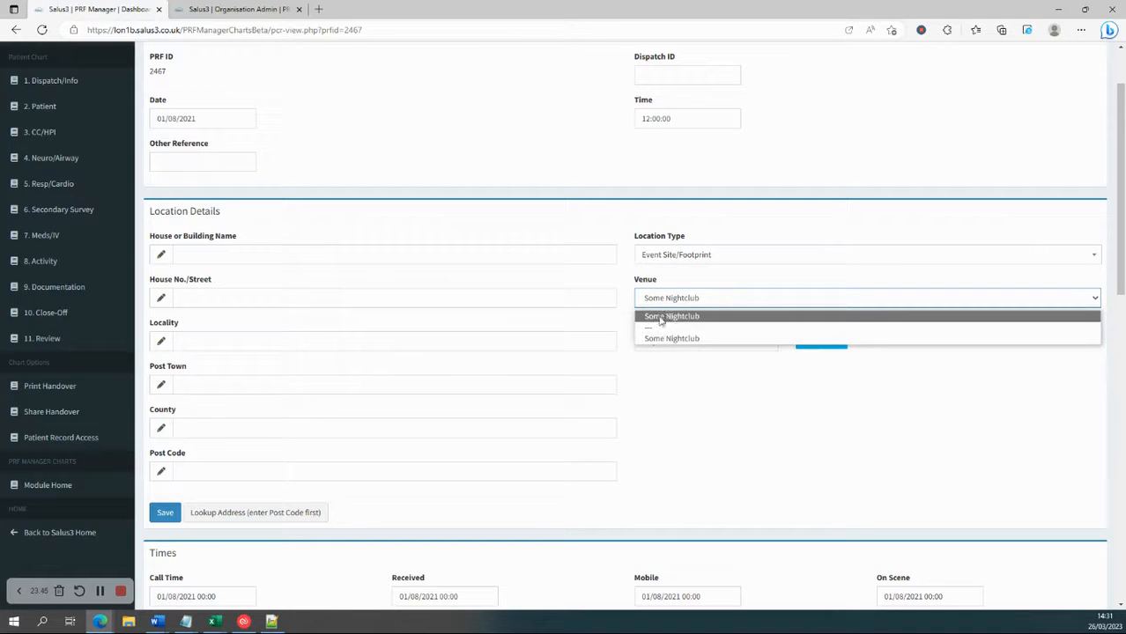
{"action": "left_click", "coordinate": [657, 315]}
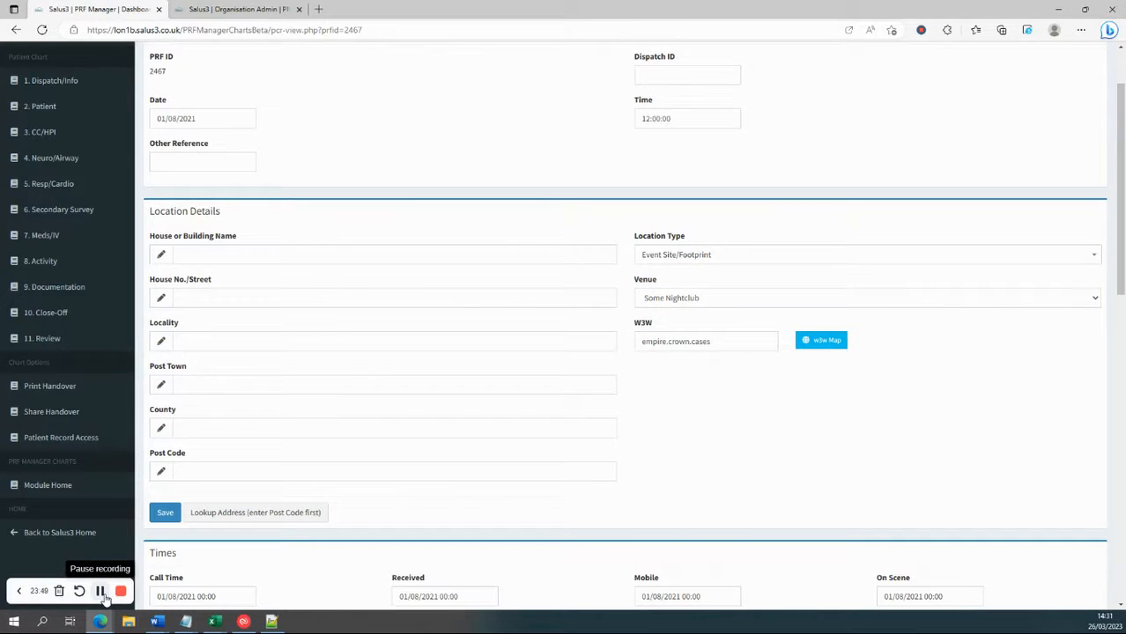
Step: Add the Head Injury Advice (Adult) template to the advice given in the PRF record's activity section
{"action": "scroll", "coordinate": [220, 504], "scroll_direction": "up", "scroll_amount": 2}
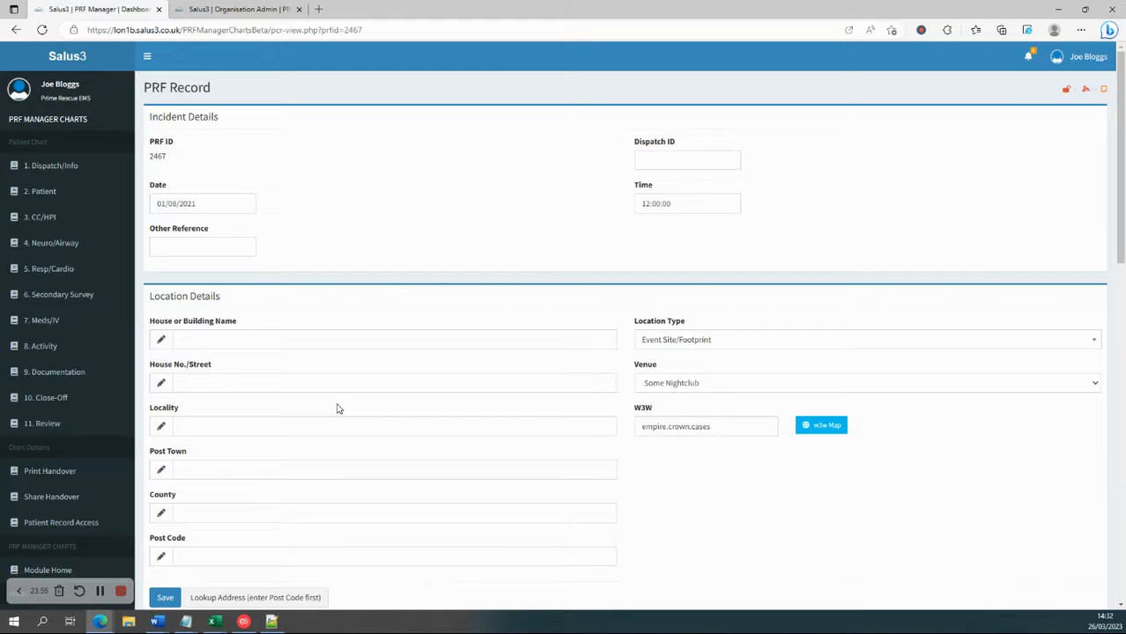
{"action": "left_click", "coordinate": [51, 371]}
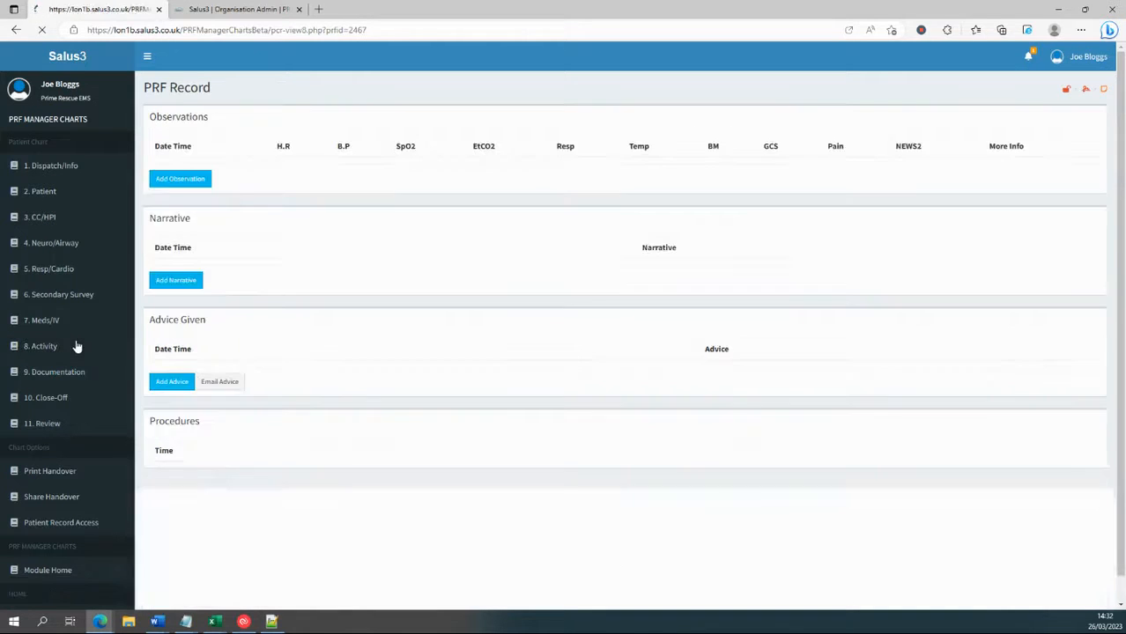
{"action": "scroll", "coordinate": [264, 429], "scroll_direction": "down", "scroll_amount": 2}
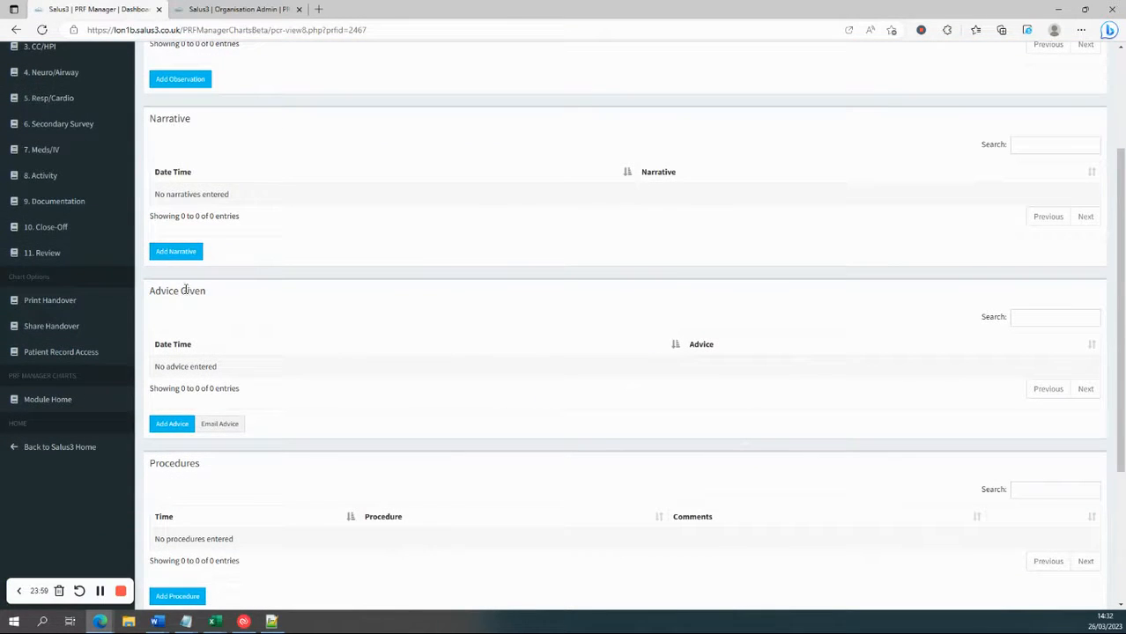
{"action": "left_click", "coordinate": [167, 425]}
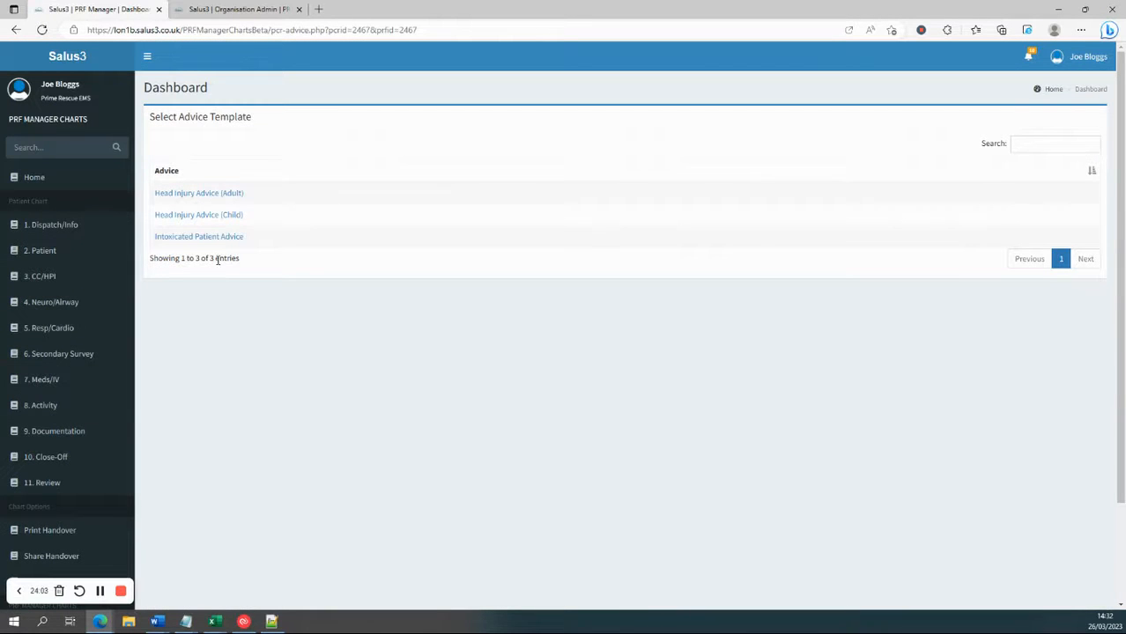
{"action": "left_click", "coordinate": [201, 193]}
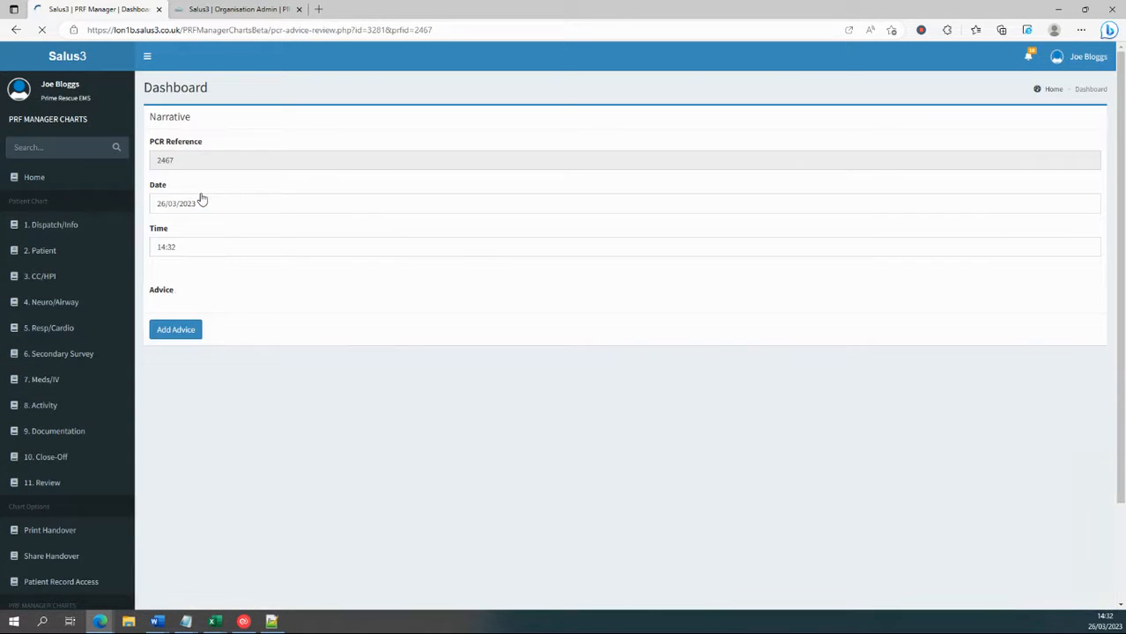
{"action": "scroll", "coordinate": [236, 377], "scroll_direction": "down", "scroll_amount": 3}
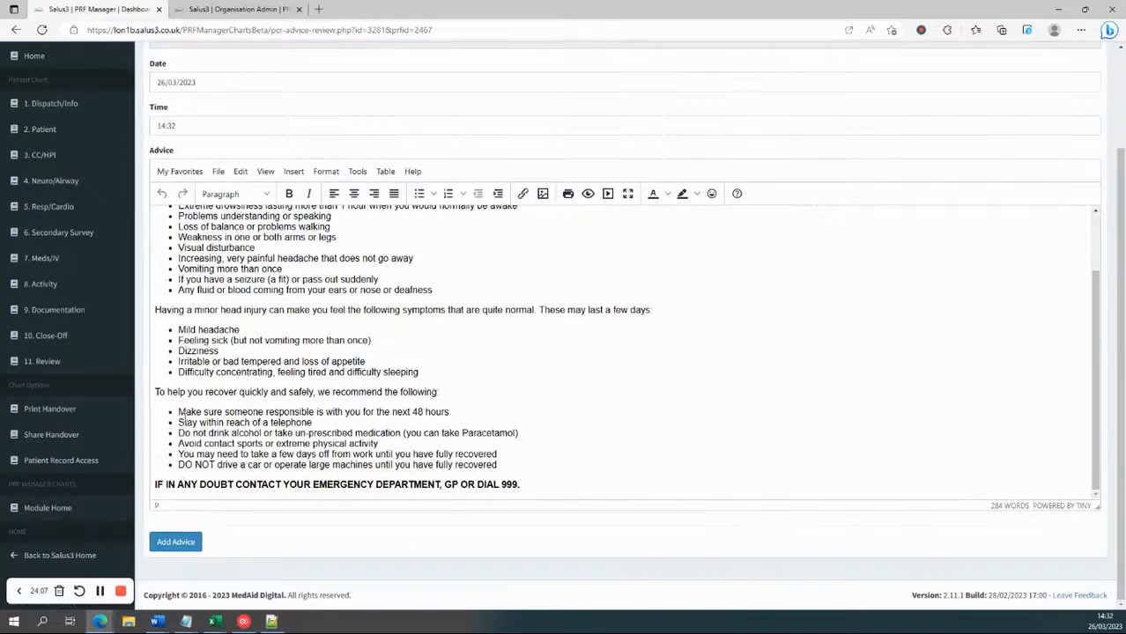
{"action": "left_click", "coordinate": [180, 543]}
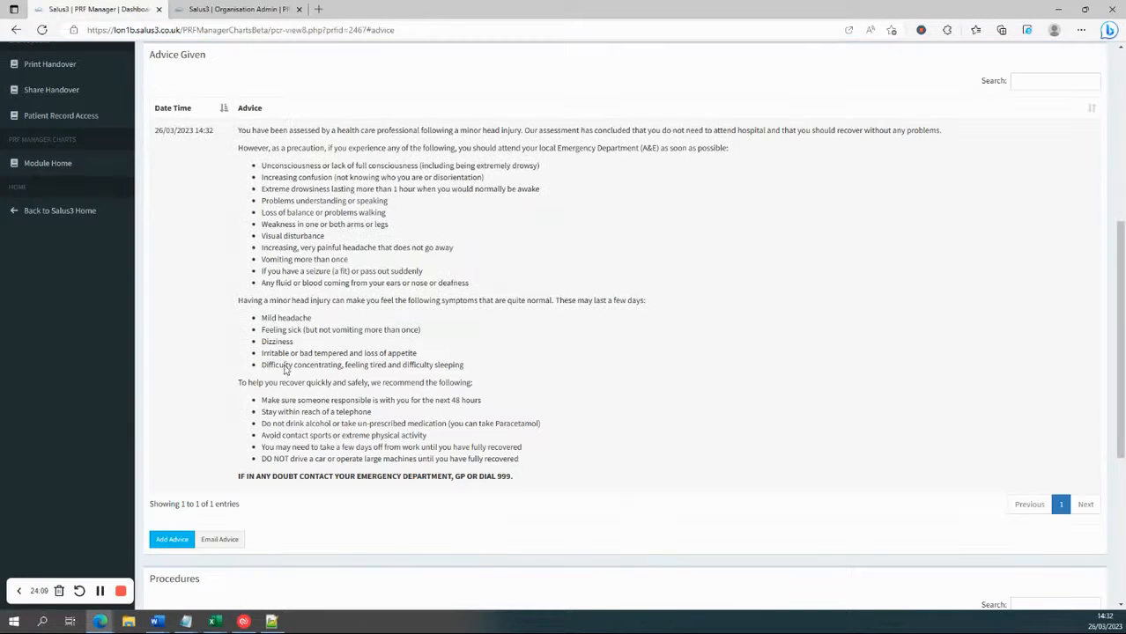
Step: Email the given advice from the PRF record, entering the recipient's email address and reviewing the advice text before sending
{"action": "left_click", "coordinate": [217, 542]}
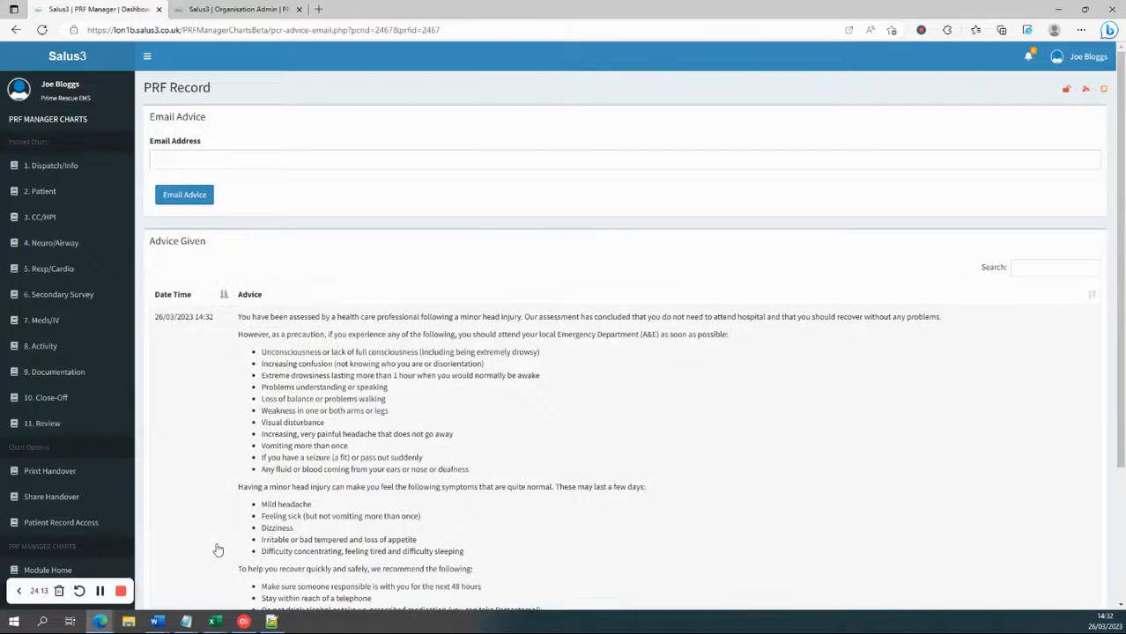
{"action": "left_click", "coordinate": [203, 160]}
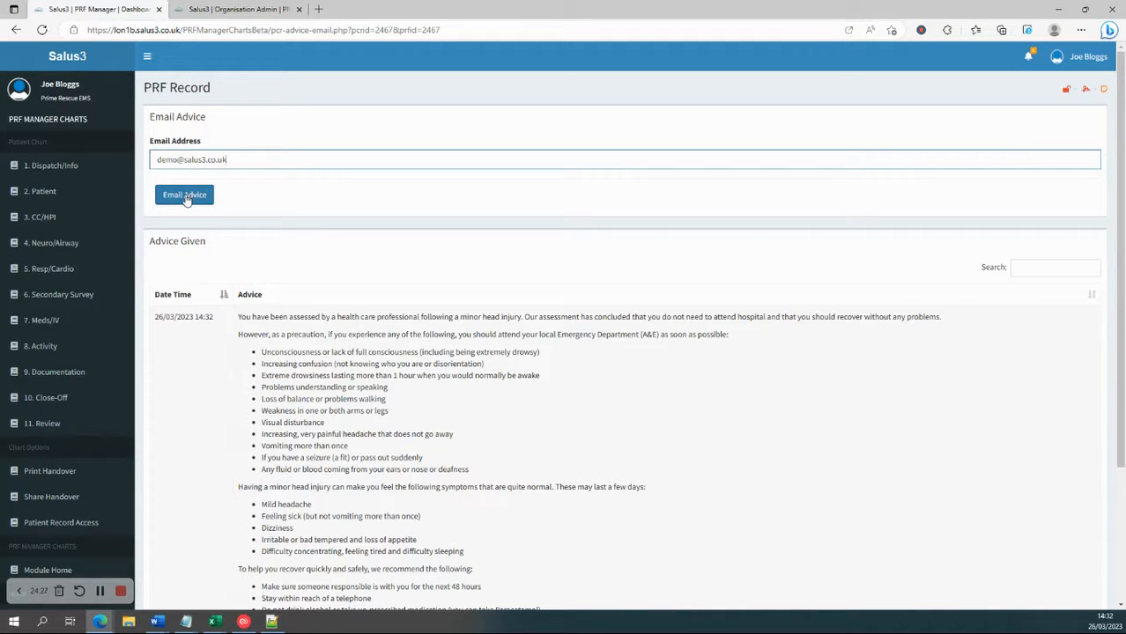
{"action": "scroll", "coordinate": [227, 231], "scroll_direction": "down", "scroll_amount": 3}
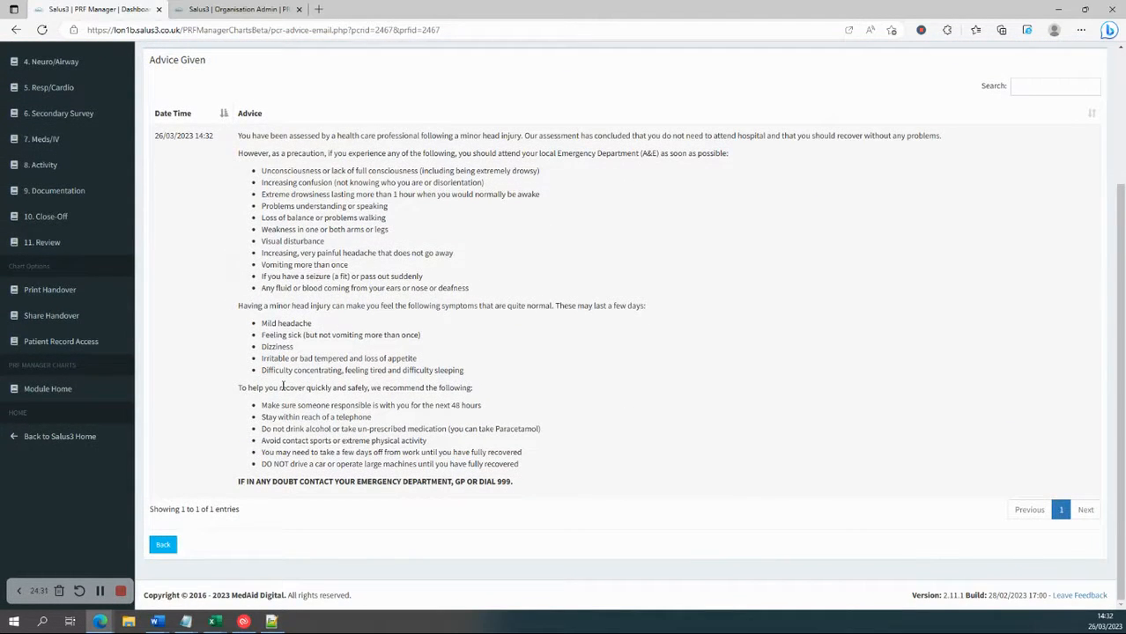
{"action": "scroll", "coordinate": [282, 388], "scroll_direction": "up", "scroll_amount": 3}
{"action": "left_click", "coordinate": [200, 201]}
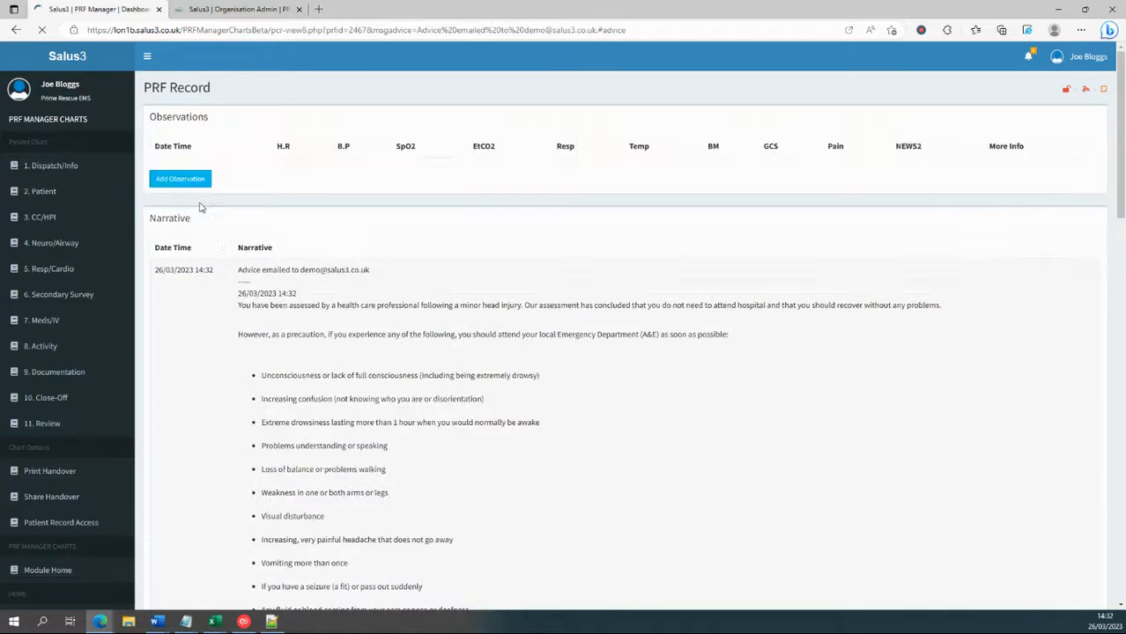
Step: Review the narrative entry logged for the emailed advice and the Advice Given section of the PRF record
{"action": "scroll", "coordinate": [207, 224], "scroll_direction": "up", "scroll_amount": 10}
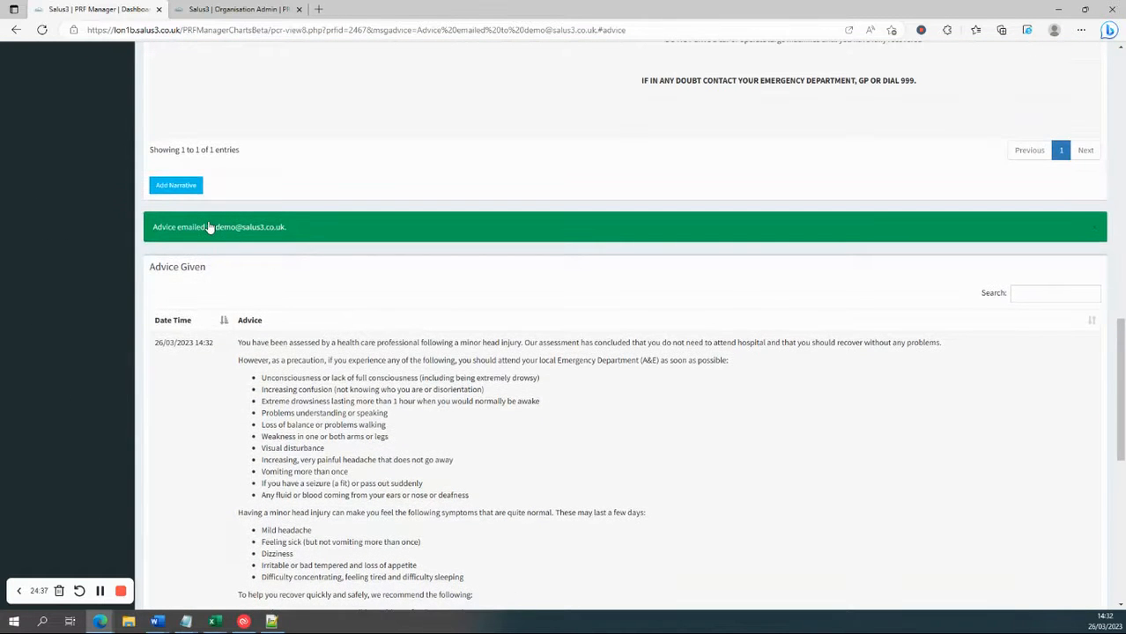
{"action": "scroll", "coordinate": [208, 234], "scroll_direction": "up", "scroll_amount": 4}
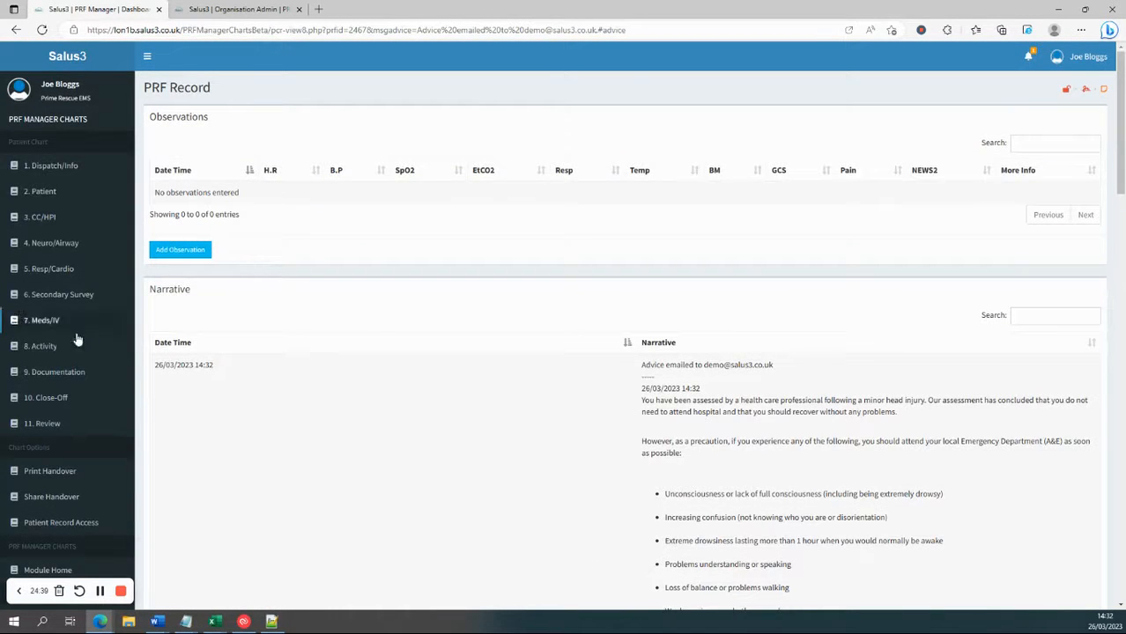
{"action": "scroll", "coordinate": [398, 341], "scroll_direction": "down", "scroll_amount": 15}
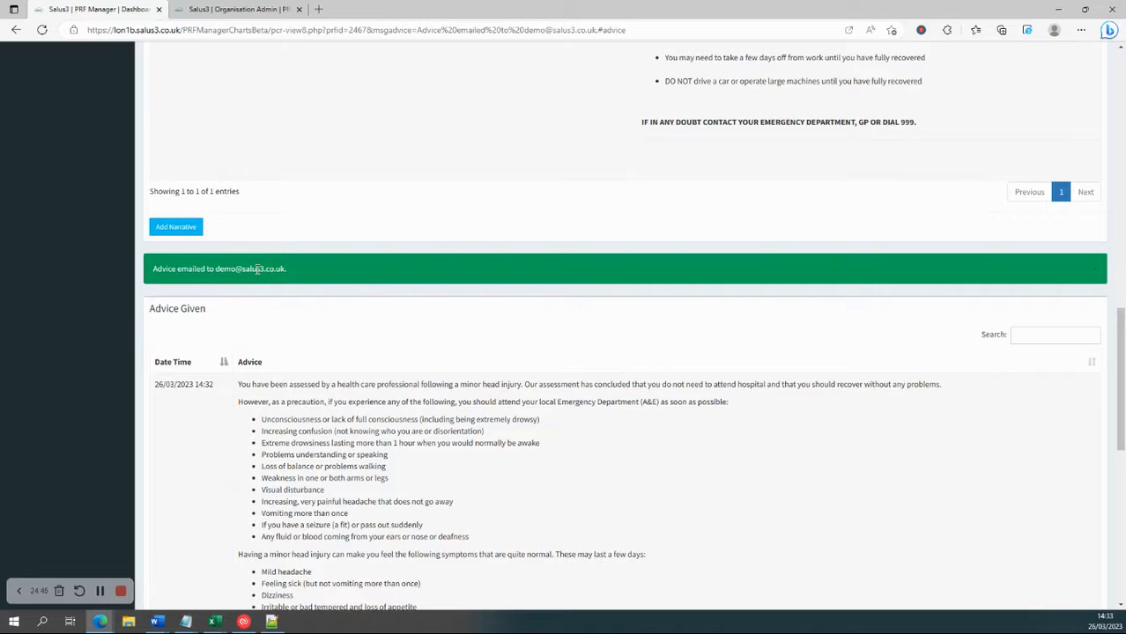
{"action": "scroll", "coordinate": [257, 269], "scroll_direction": "down", "scroll_amount": 4}
{"action": "scroll", "coordinate": [361, 298], "scroll_direction": "up", "scroll_amount": 18}
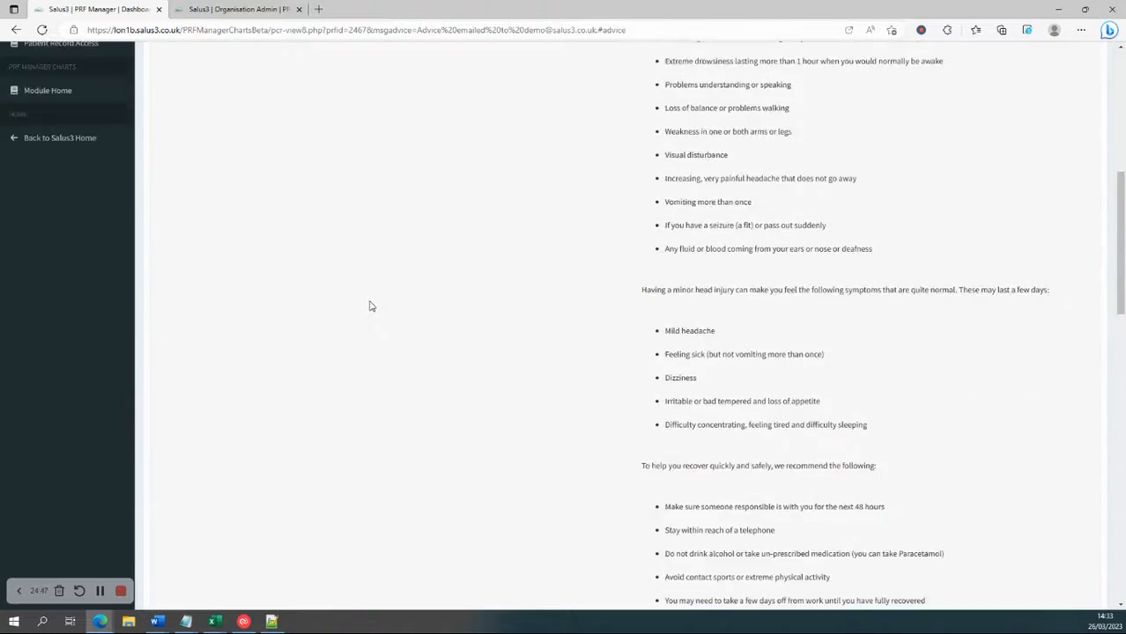
{"action": "scroll", "coordinate": [229, 344], "scroll_direction": "down", "scroll_amount": 2}
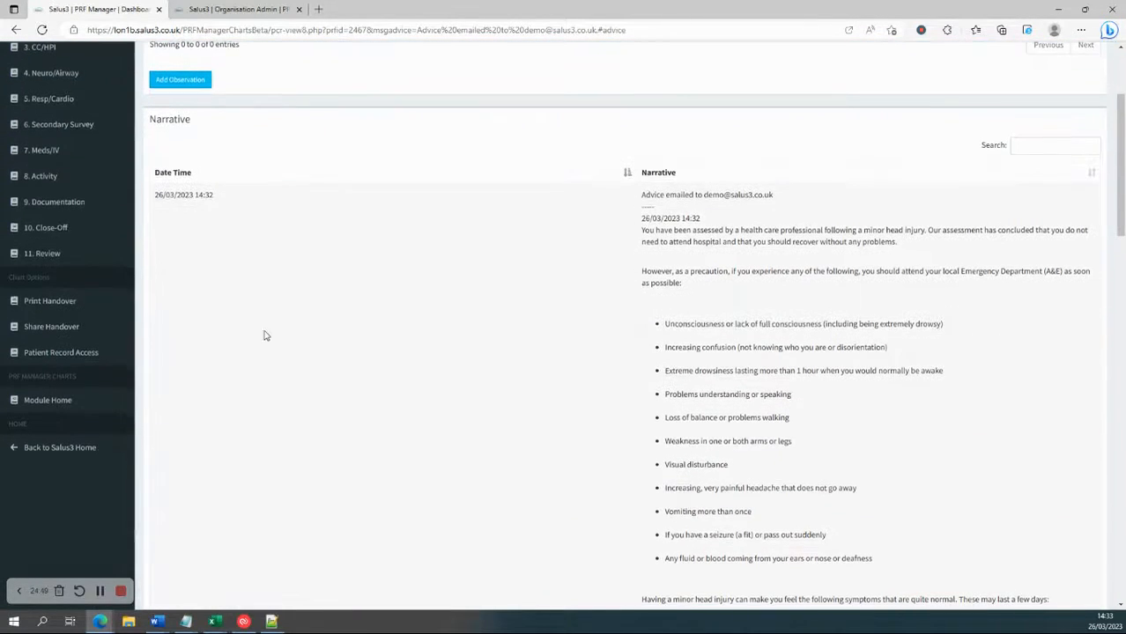
{"action": "left_click_drag", "start_coordinate": [668, 192], "coordinate": [714, 246]}
{"action": "left_click", "coordinate": [714, 246]}
{"action": "scroll", "coordinate": [700, 246], "scroll_direction": "down", "scroll_amount": 4}
{"action": "scroll", "coordinate": [699, 258], "scroll_direction": "down", "scroll_amount": 3}
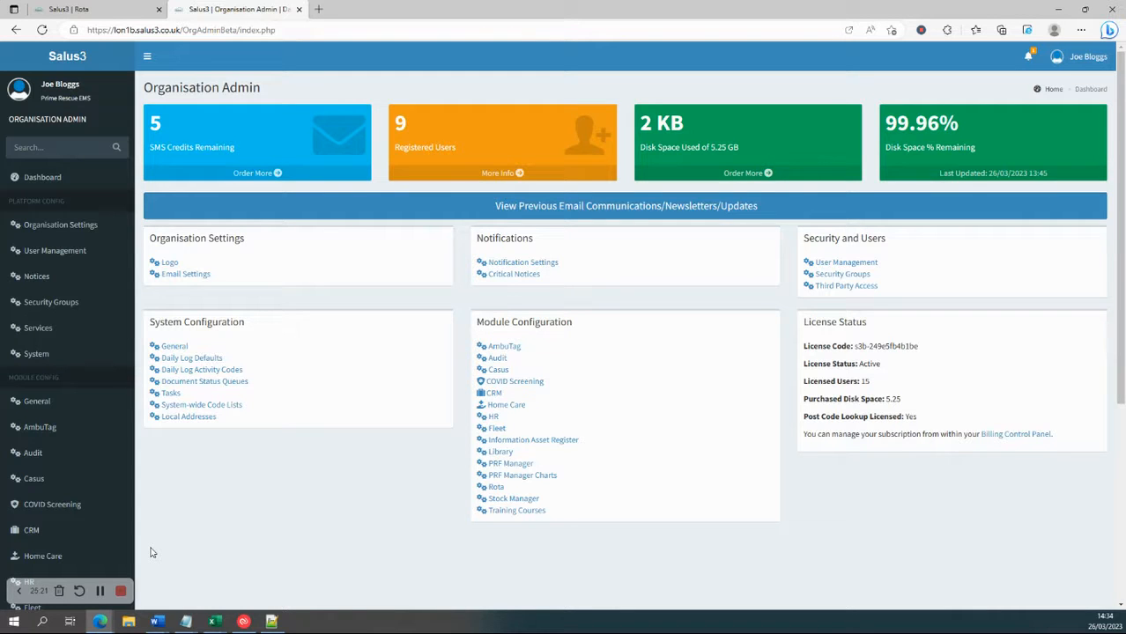
Step: Open Rota Defaults from the Rota module configuration in Organisation Admin and look through the displayed rota staff types
{"action": "left_click", "coordinate": [497, 489]}
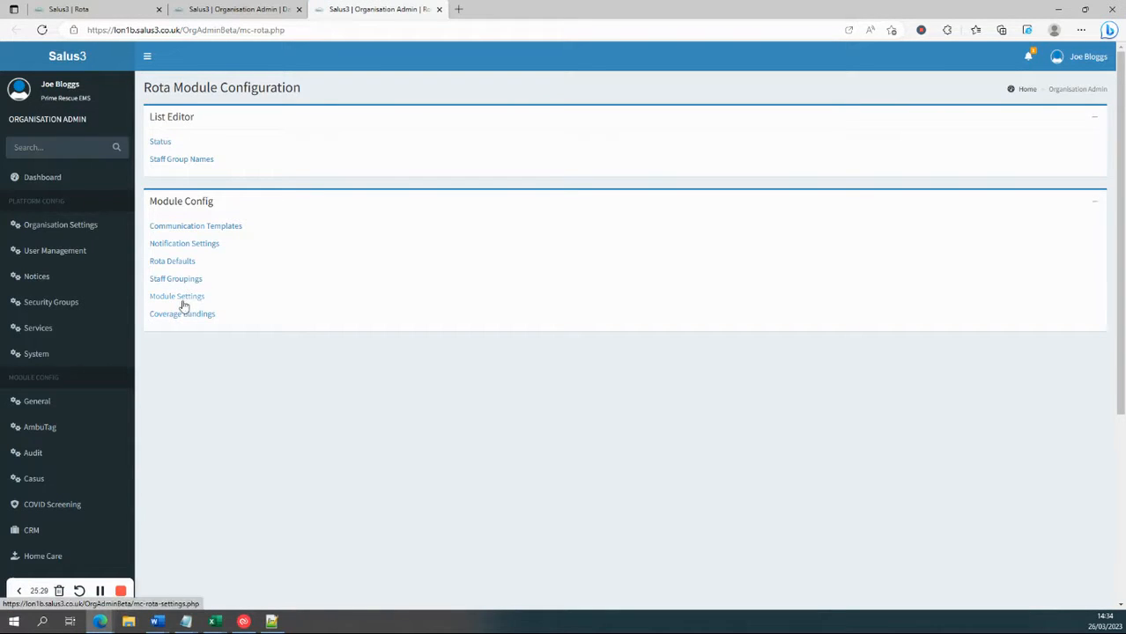
{"action": "left_click", "coordinate": [186, 267]}
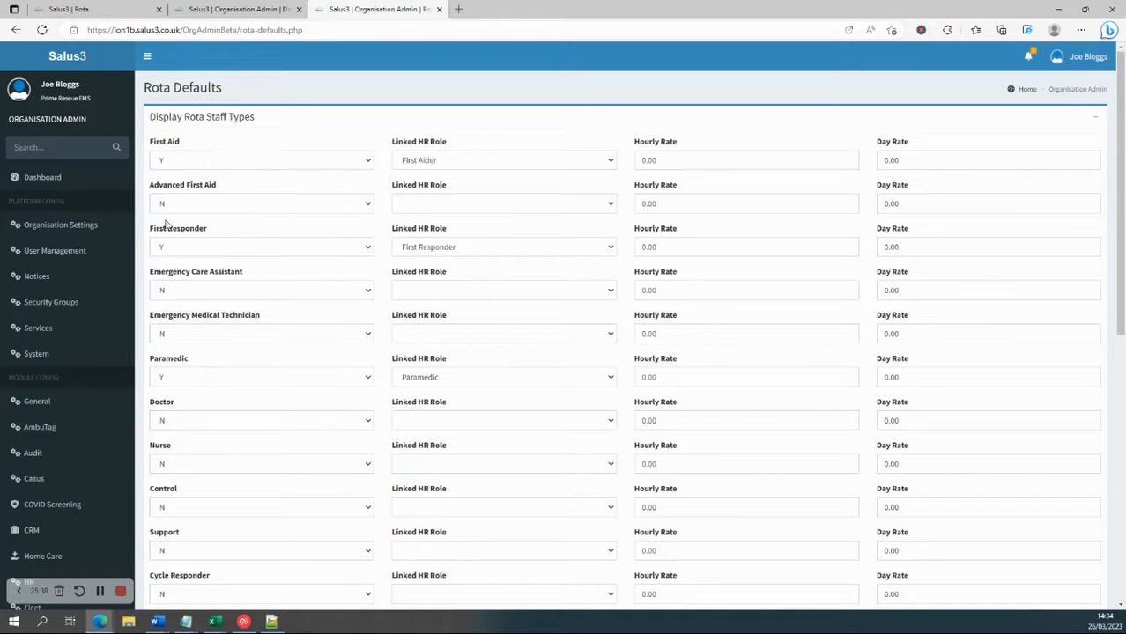
{"action": "scroll", "coordinate": [200, 276], "scroll_direction": "down", "scroll_amount": 2}
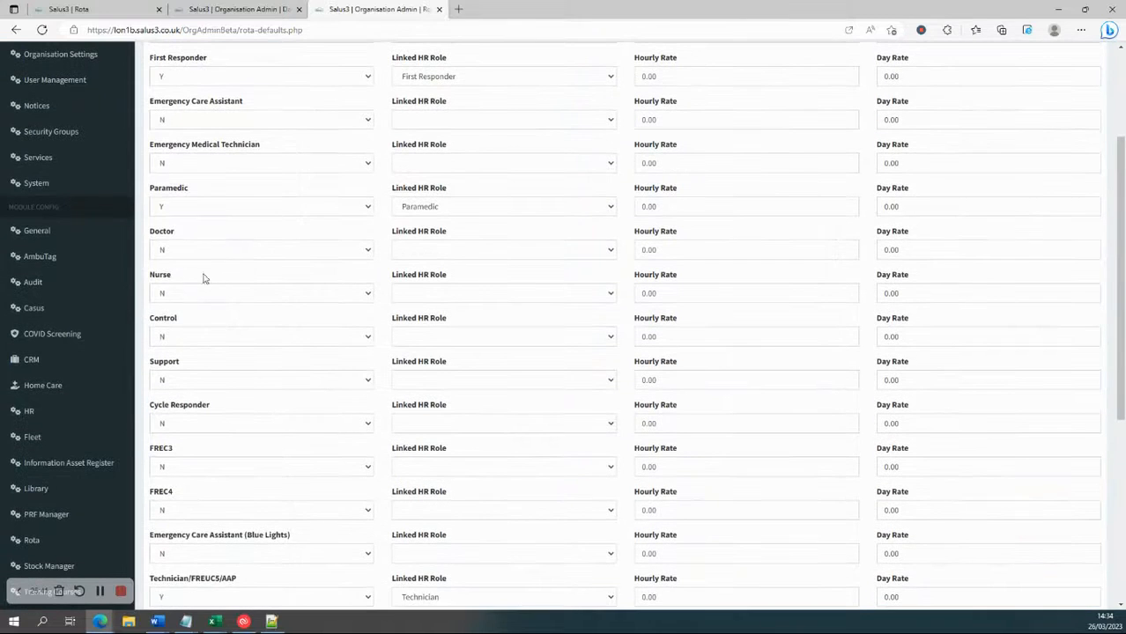
{"action": "scroll", "coordinate": [168, 370], "scroll_direction": "down", "scroll_amount": 2}
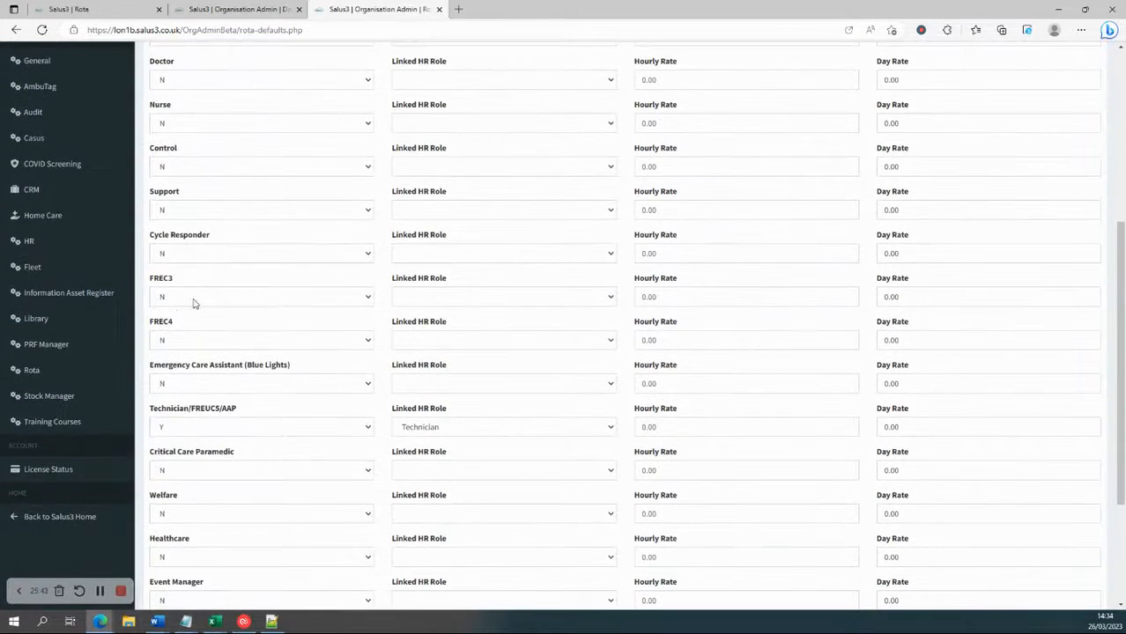
{"action": "scroll", "coordinate": [194, 352], "scroll_direction": "down", "scroll_amount": 2}
{"action": "scroll", "coordinate": [194, 353], "scroll_direction": "up", "scroll_amount": 6}
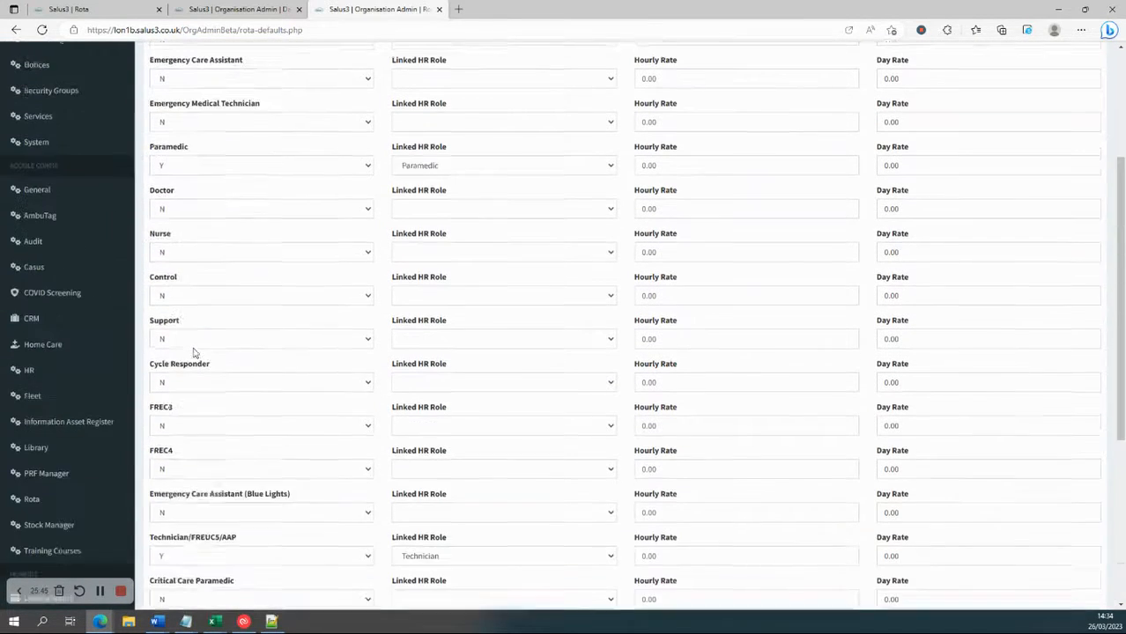
Step: Check the display choices for First Aid and Doctor, keeping Y and N, and inspect the Advanced First Aid hourly and day rate fields
{"action": "left_click", "coordinate": [192, 164]}
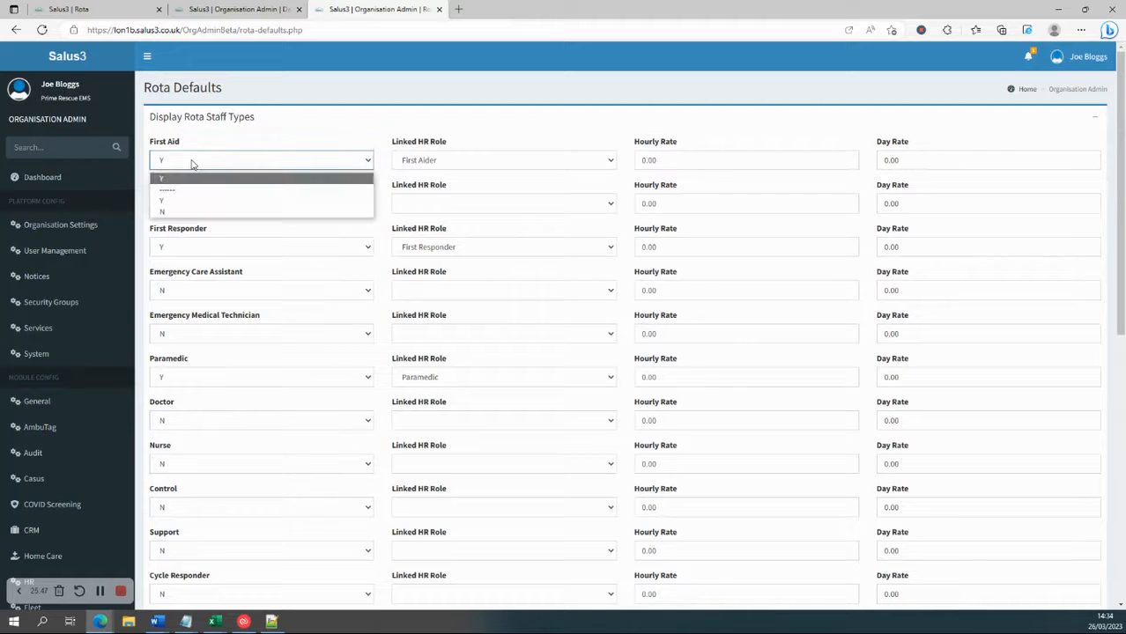
{"action": "left_click", "coordinate": [174, 177]}
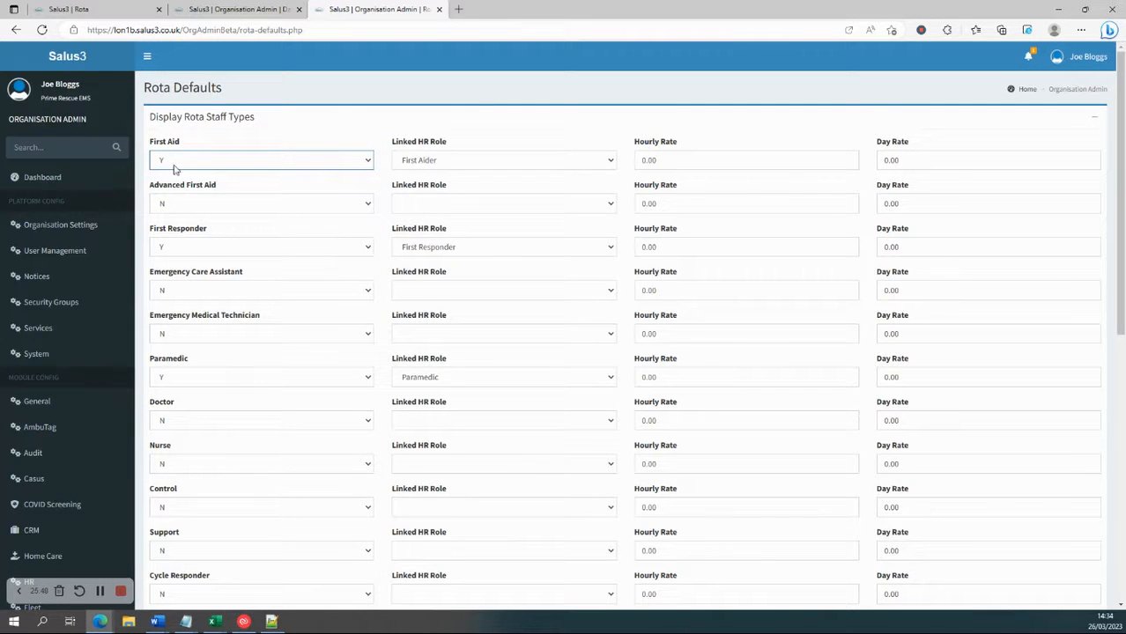
{"action": "scroll", "coordinate": [176, 177], "scroll_direction": "down", "scroll_amount": 2}
{"action": "left_click", "coordinate": [184, 252]}
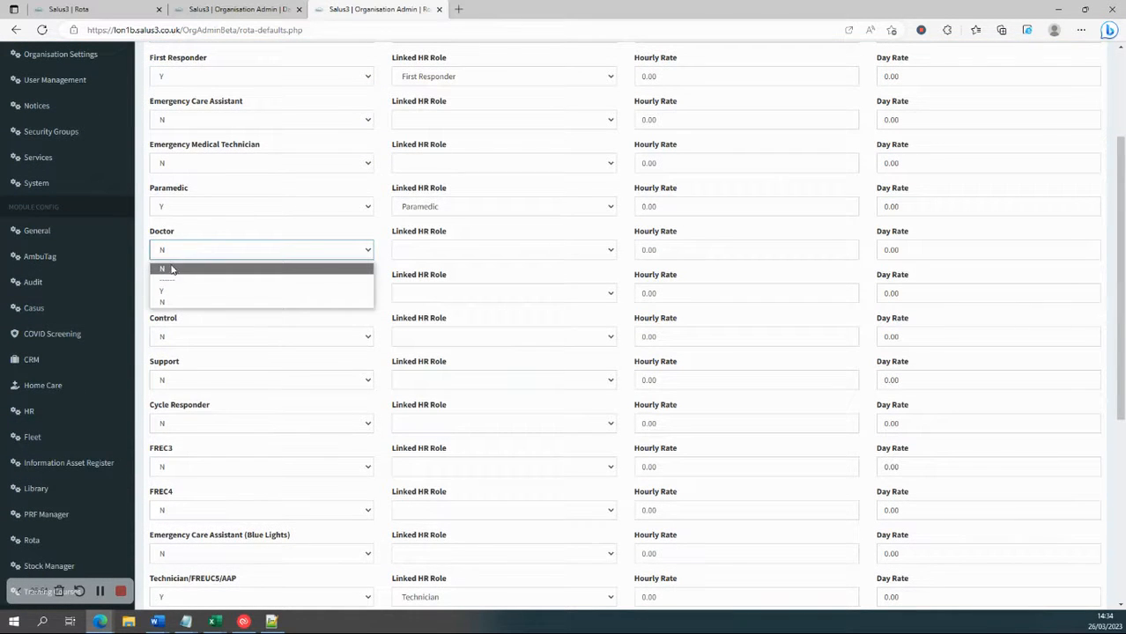
{"action": "left_click", "coordinate": [166, 273]}
{"action": "scroll", "coordinate": [192, 260], "scroll_direction": "up", "scroll_amount": 2}
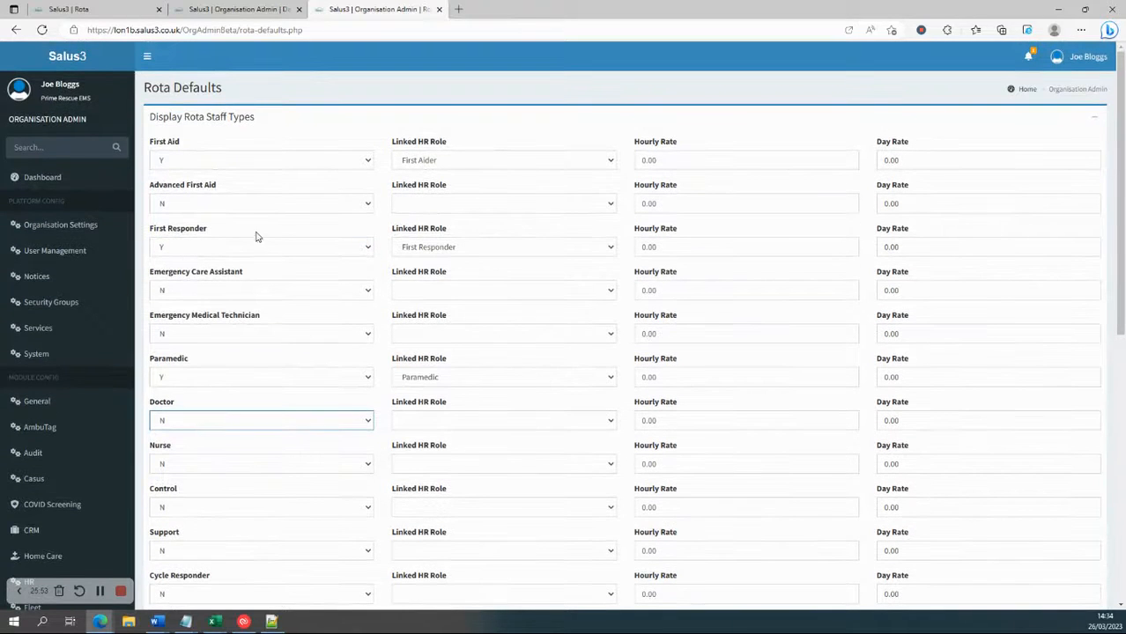
{"action": "left_click", "coordinate": [670, 203]}
{"action": "key", "text": "Tab"}
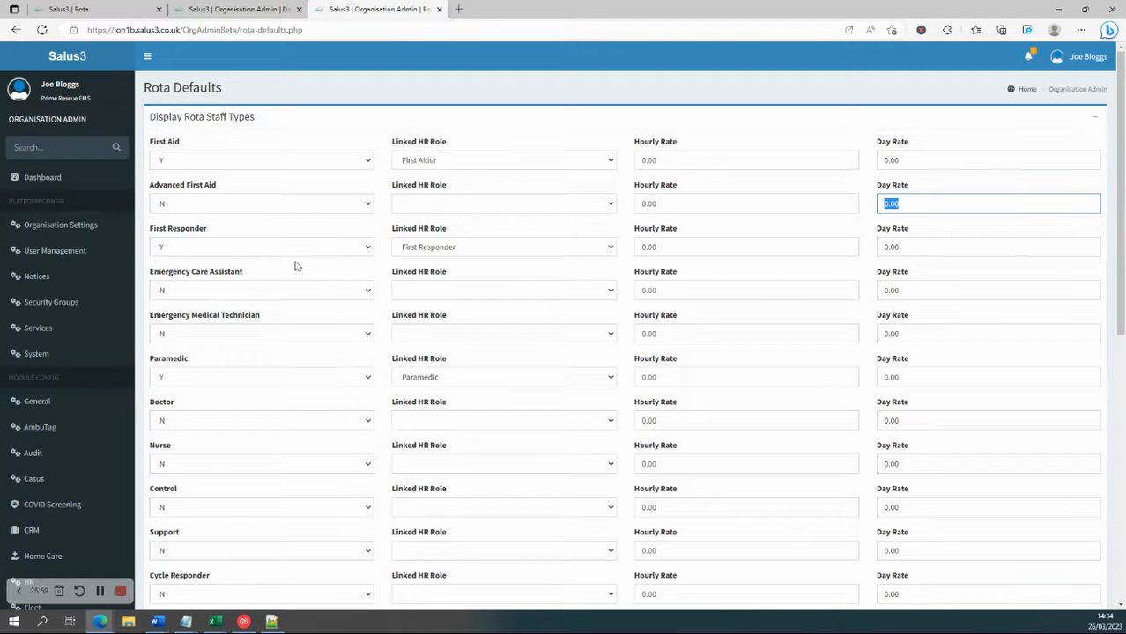
Step: Check the staffing levels on the Create New Event form and open the Application/Employee Grades list in the HR module configuration
{"action": "left_click", "coordinate": [108, 8]}
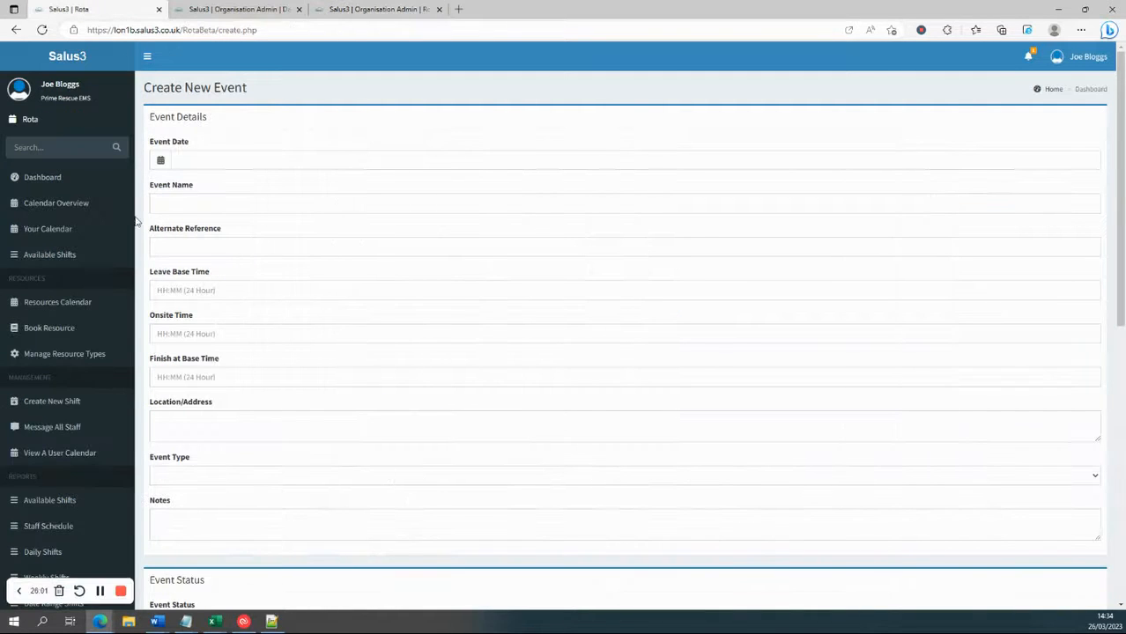
{"action": "scroll", "coordinate": [201, 123], "scroll_direction": "down", "scroll_amount": 7}
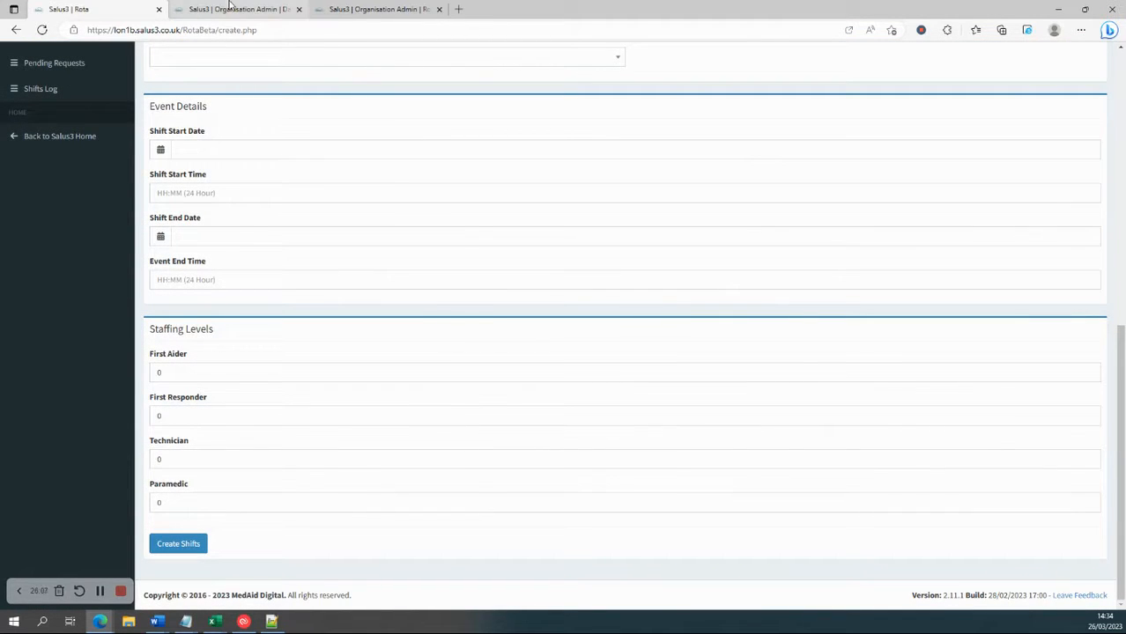
{"action": "left_click", "coordinate": [229, 8]}
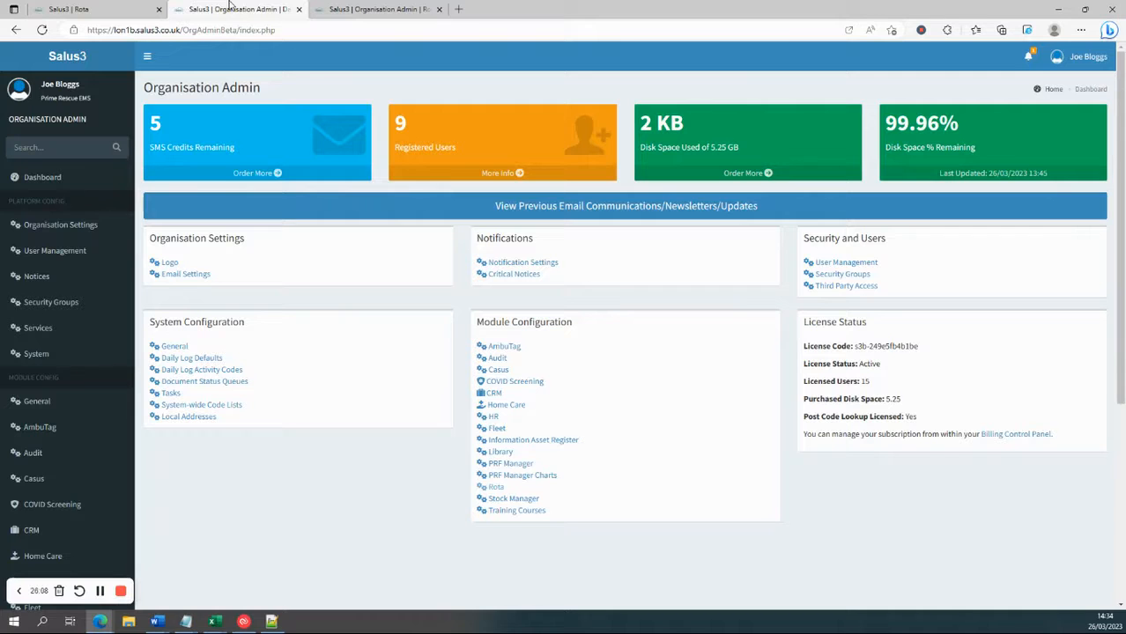
{"action": "left_click", "coordinate": [493, 415]}
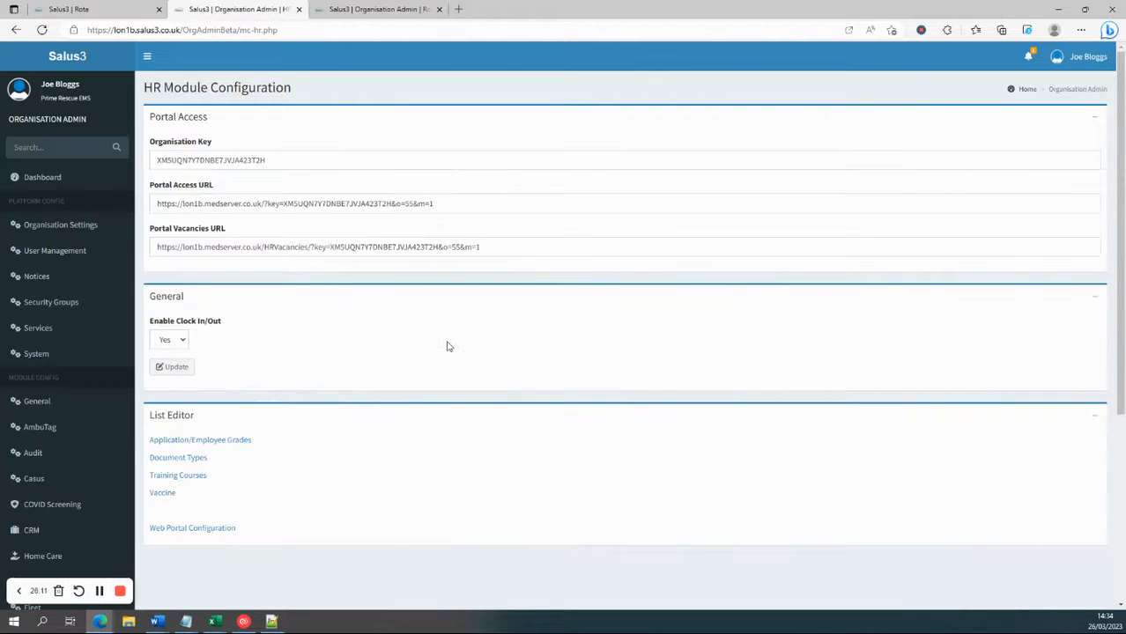
{"action": "left_click", "coordinate": [202, 443]}
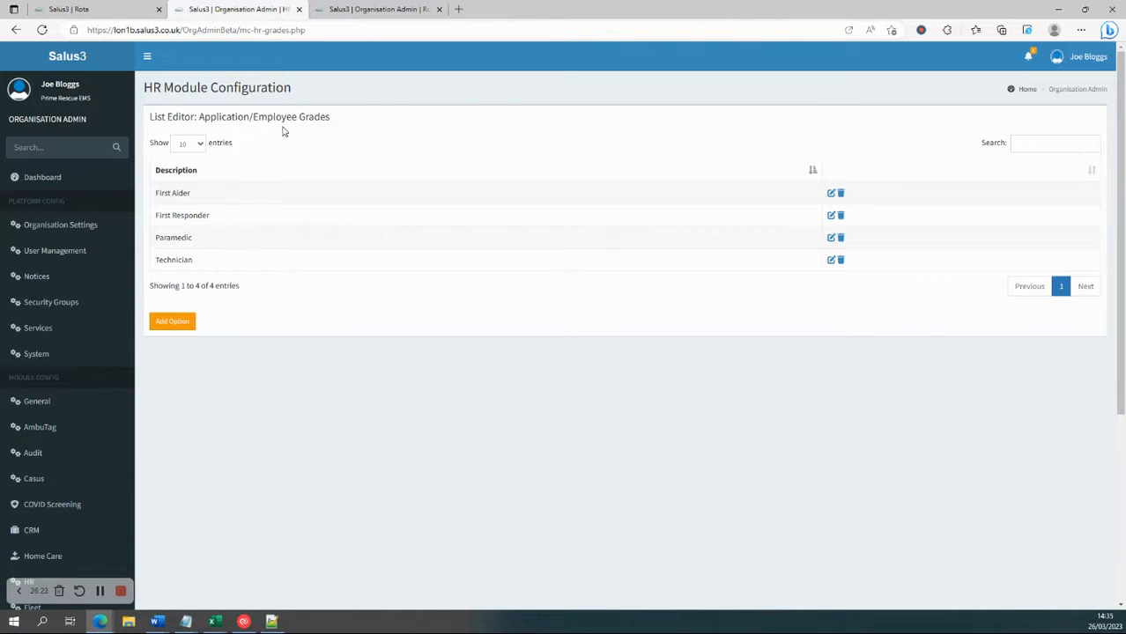
Step: Review the staff types in Rota Defaults again and reopen that page through the Organisation Admin dashboard's Rota configuration
{"action": "left_click", "coordinate": [370, 9]}
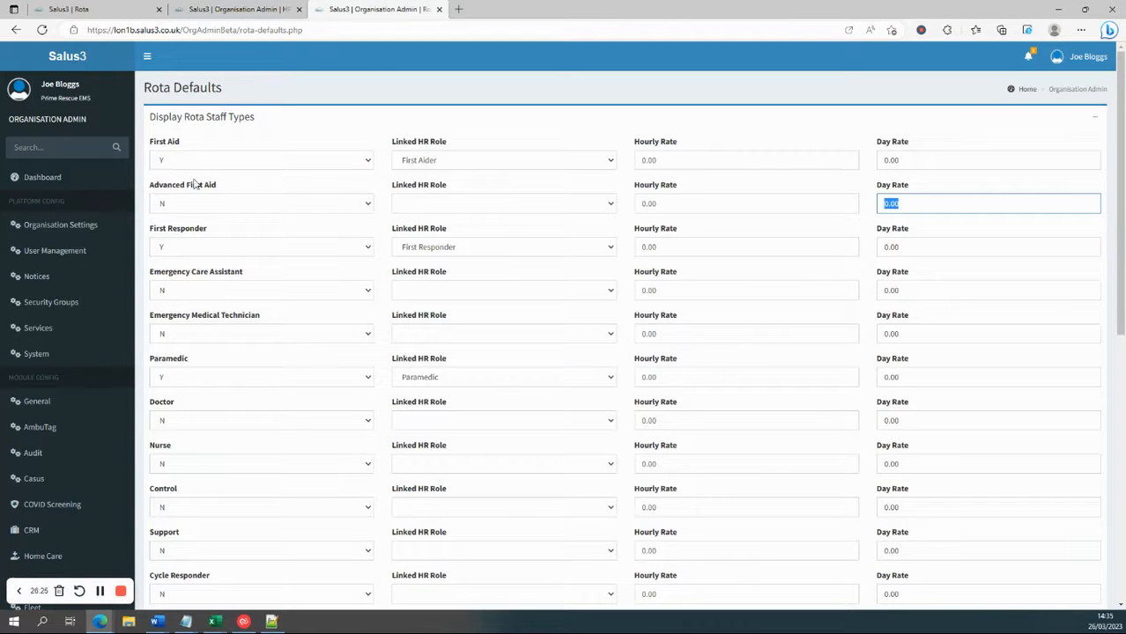
{"action": "scroll", "coordinate": [202, 313], "scroll_direction": "down", "scroll_amount": 2}
{"action": "scroll", "coordinate": [202, 312], "scroll_direction": "up", "scroll_amount": 2}
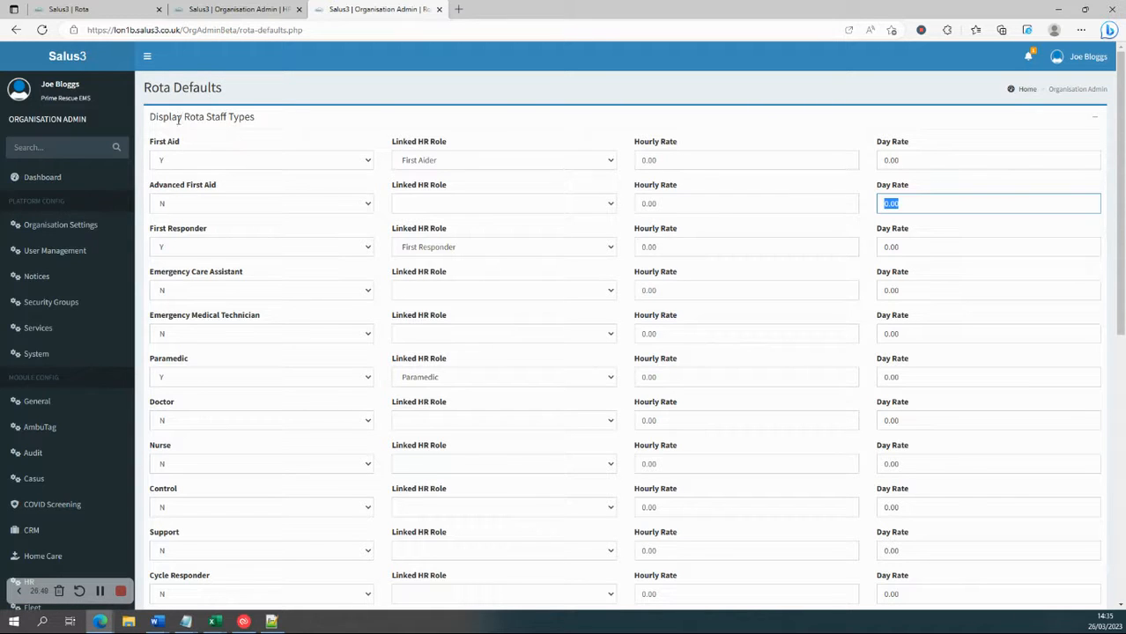
{"action": "left_click", "coordinate": [61, 181]}
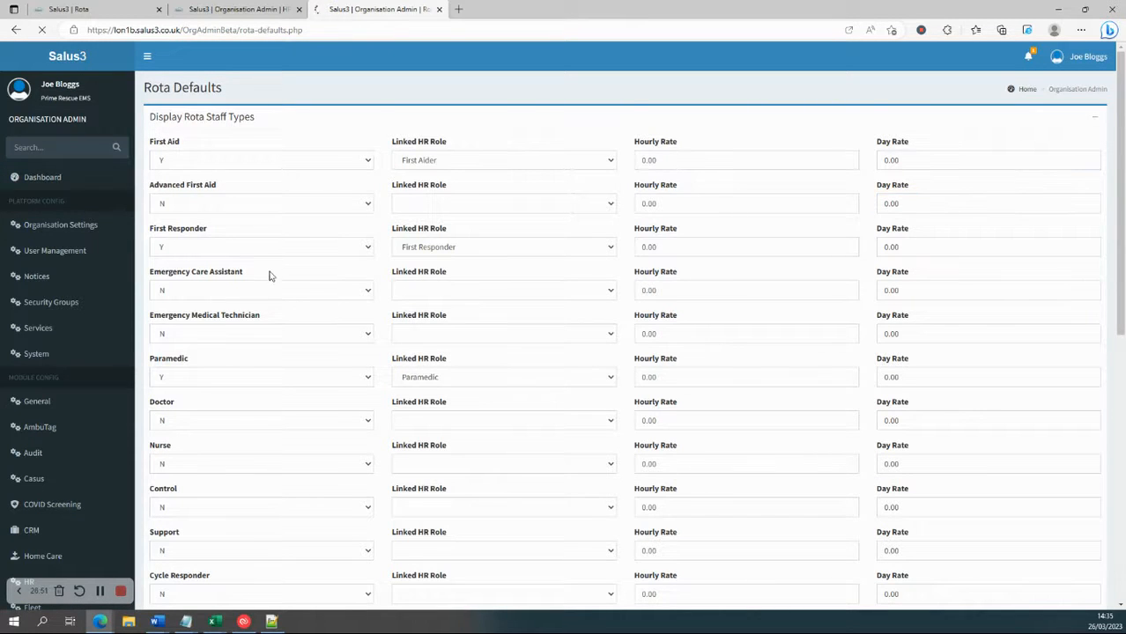
{"action": "left_click", "coordinate": [491, 490]}
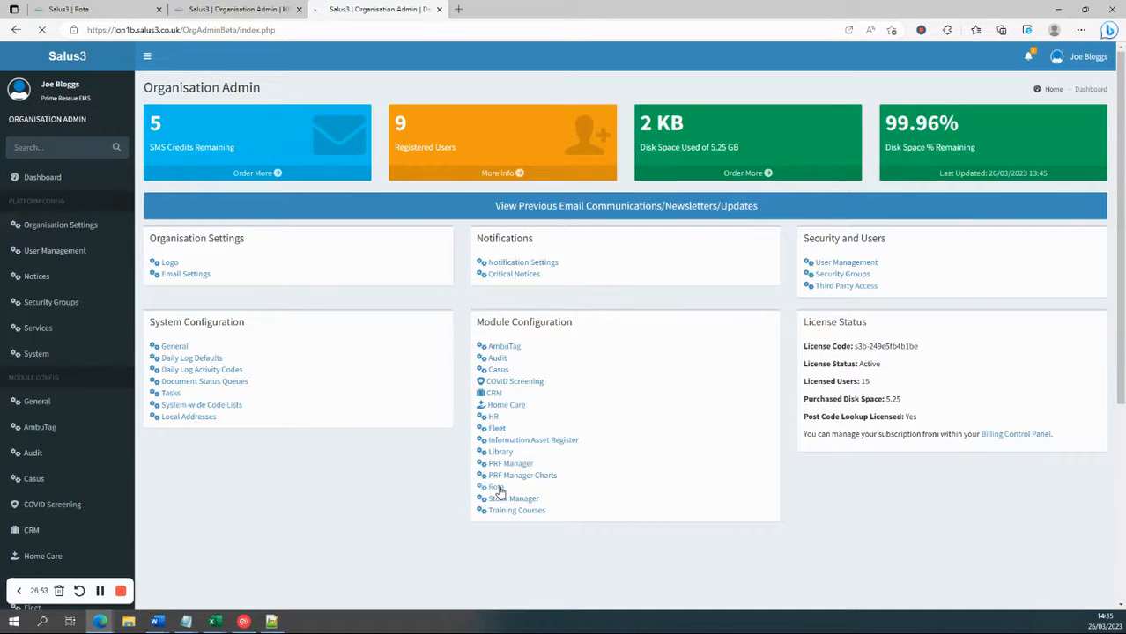
{"action": "left_click", "coordinate": [183, 263]}
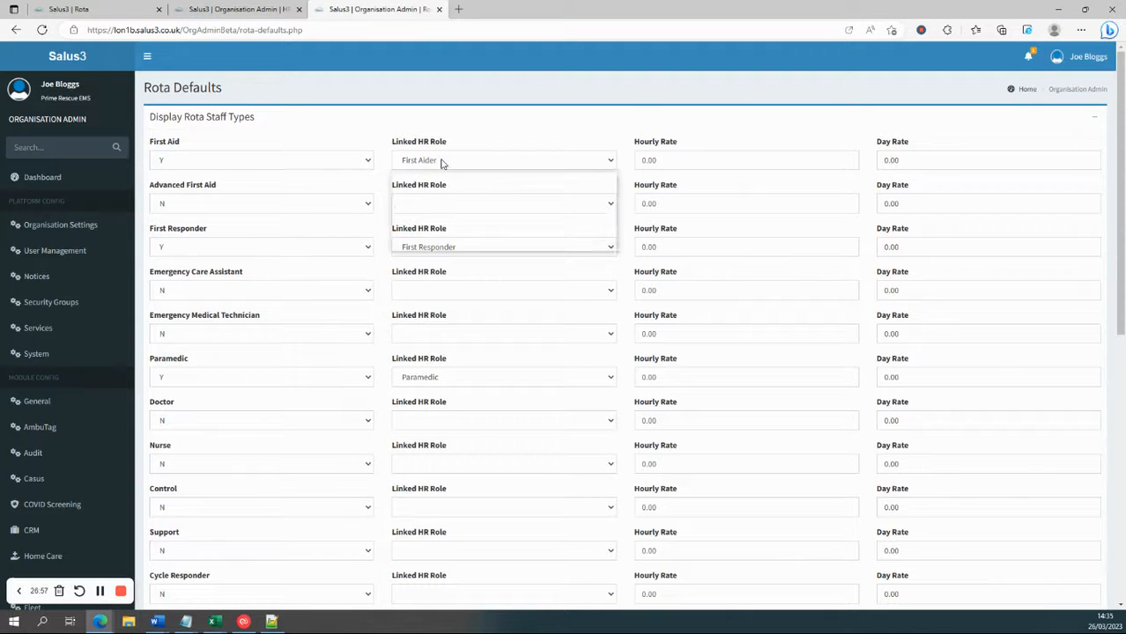
Step: Examine the linked HR role choices for First Aid and the remaining staff types, keeping First Aider selected for First Aid
{"action": "left_click", "coordinate": [442, 160]}
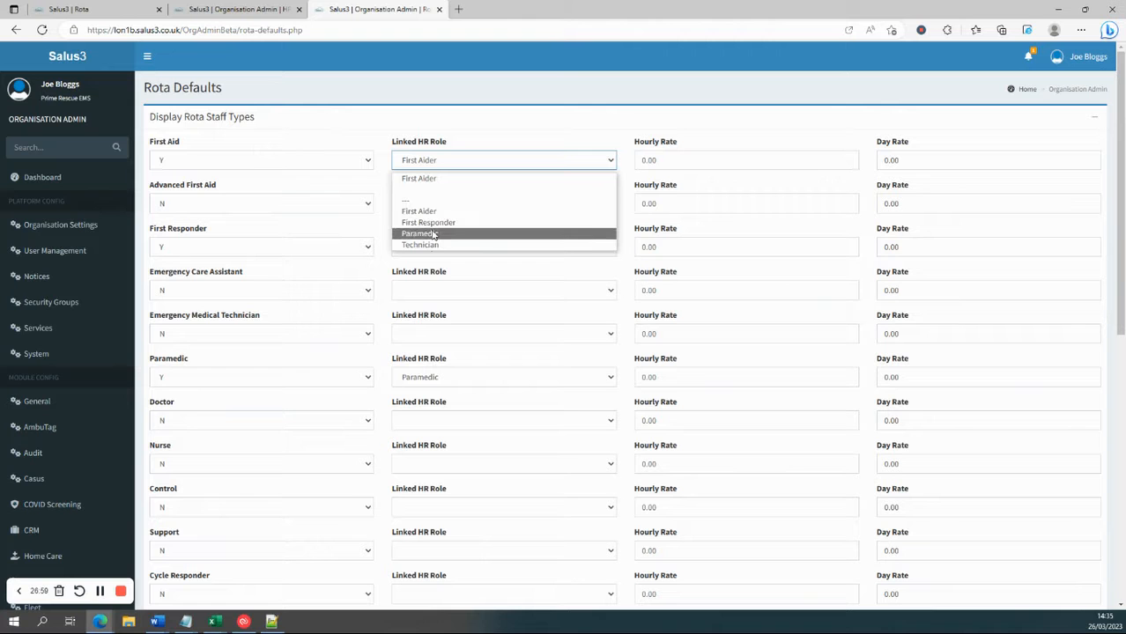
{"action": "left_click", "coordinate": [344, 141]}
{"action": "scroll", "coordinate": [230, 303], "scroll_direction": "down", "scroll_amount": 5}
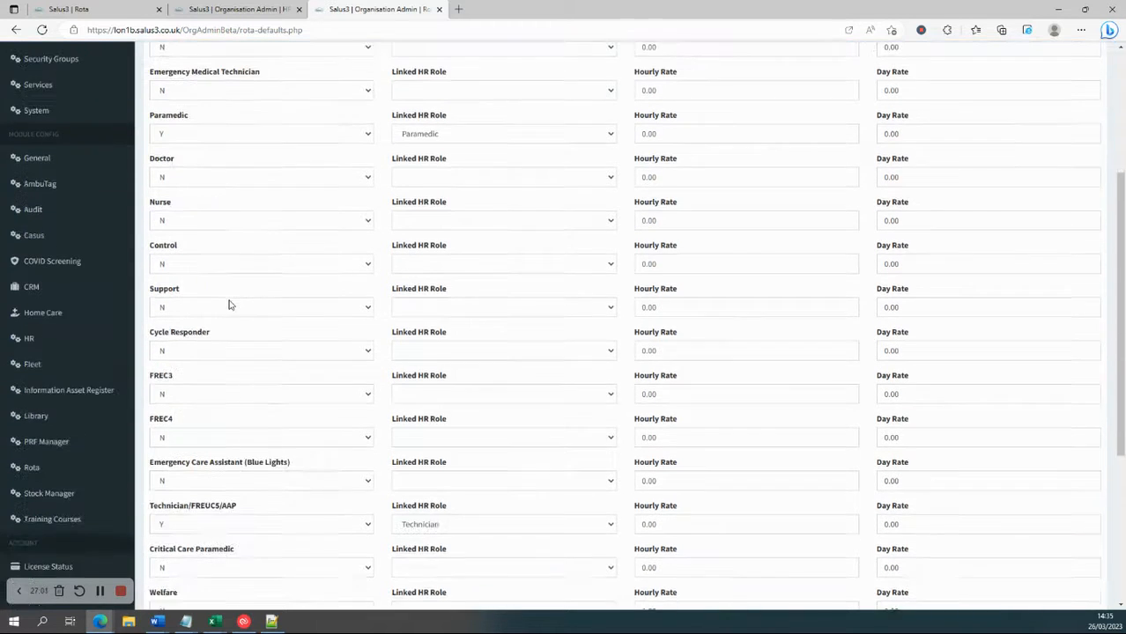
{"action": "scroll", "coordinate": [229, 304], "scroll_direction": "down", "scroll_amount": 2}
{"action": "scroll", "coordinate": [229, 304], "scroll_direction": "up", "scroll_amount": 10}
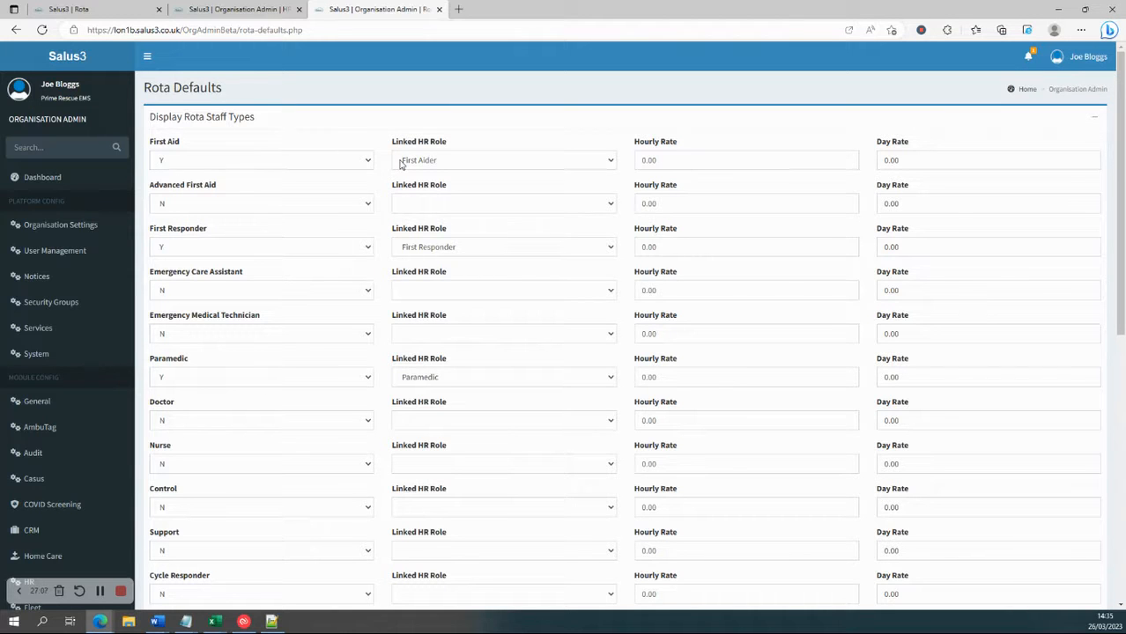
{"action": "left_click", "coordinate": [400, 164]}
{"action": "left_click", "coordinate": [414, 176]}
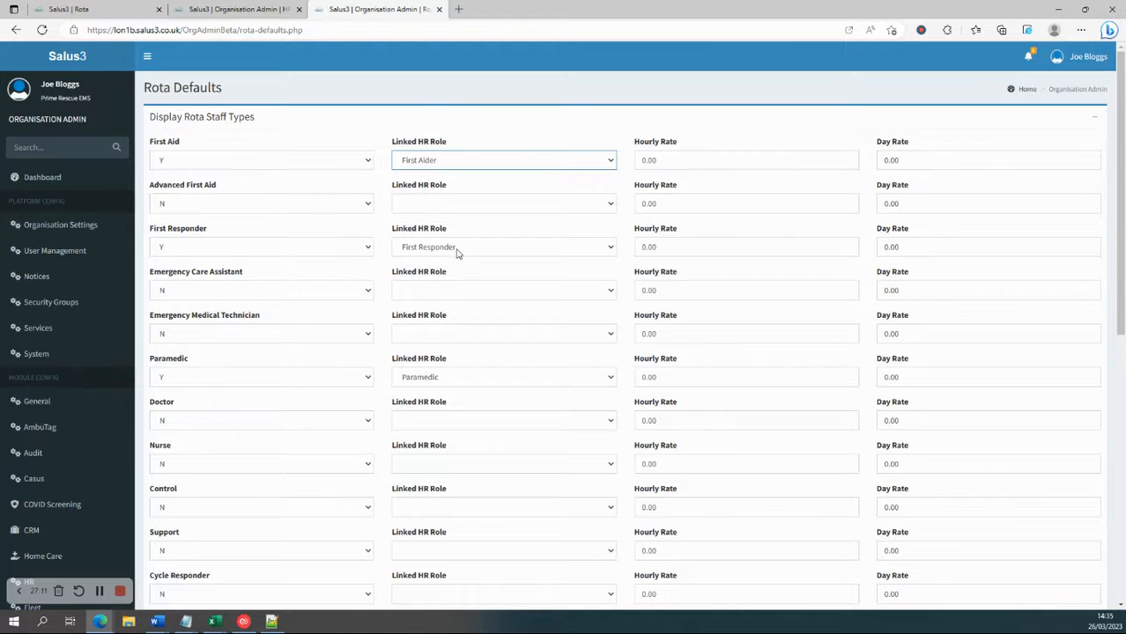
Step: Compare the linked HR role choices for the FREC3 staff type with the HR Application/Employee Grades list
{"action": "scroll", "coordinate": [301, 246], "scroll_direction": "down", "scroll_amount": 1}
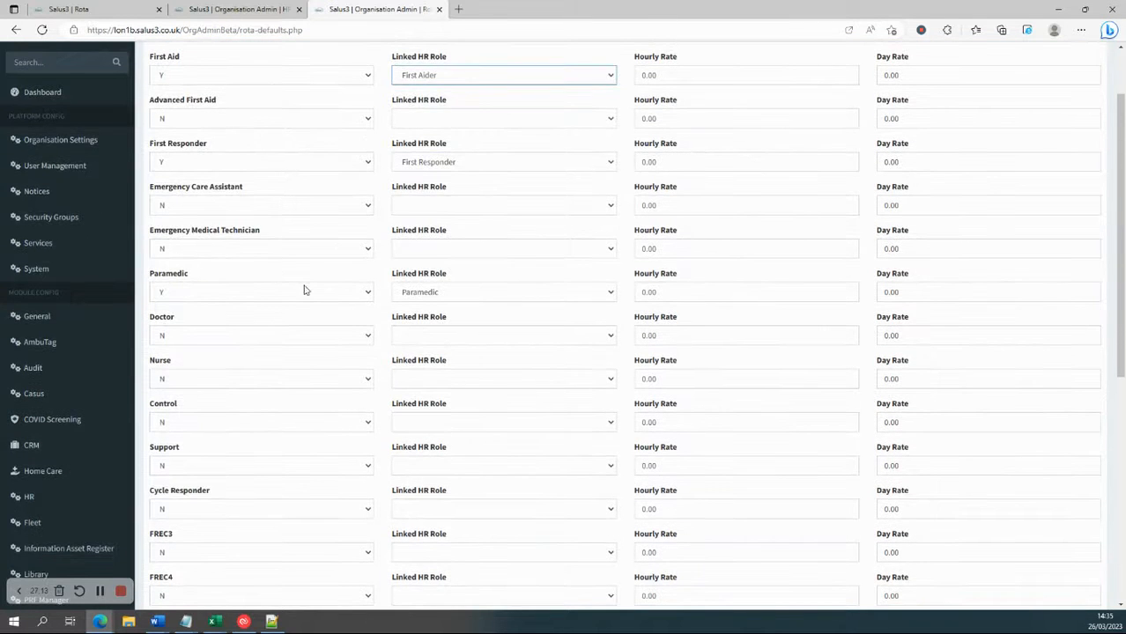
{"action": "scroll", "coordinate": [335, 295], "scroll_direction": "down", "scroll_amount": 1}
{"action": "scroll", "coordinate": [302, 289], "scroll_direction": "down", "scroll_amount": 3}
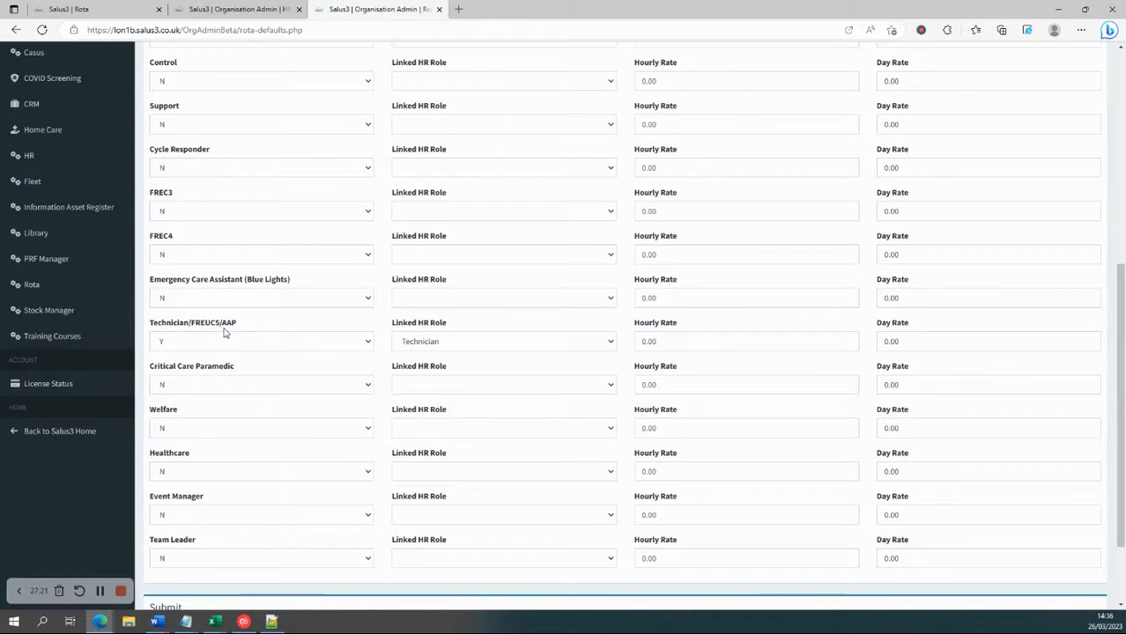
{"action": "left_click", "coordinate": [448, 213]}
{"action": "left_click", "coordinate": [220, 8]}
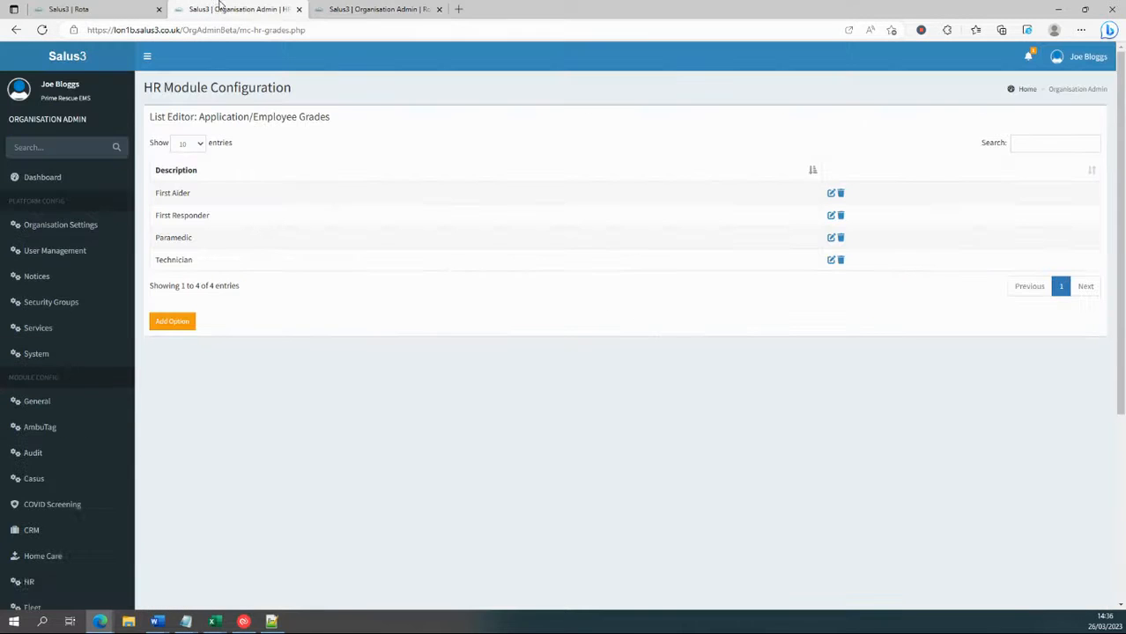
{"action": "left_click", "coordinate": [379, 8]}
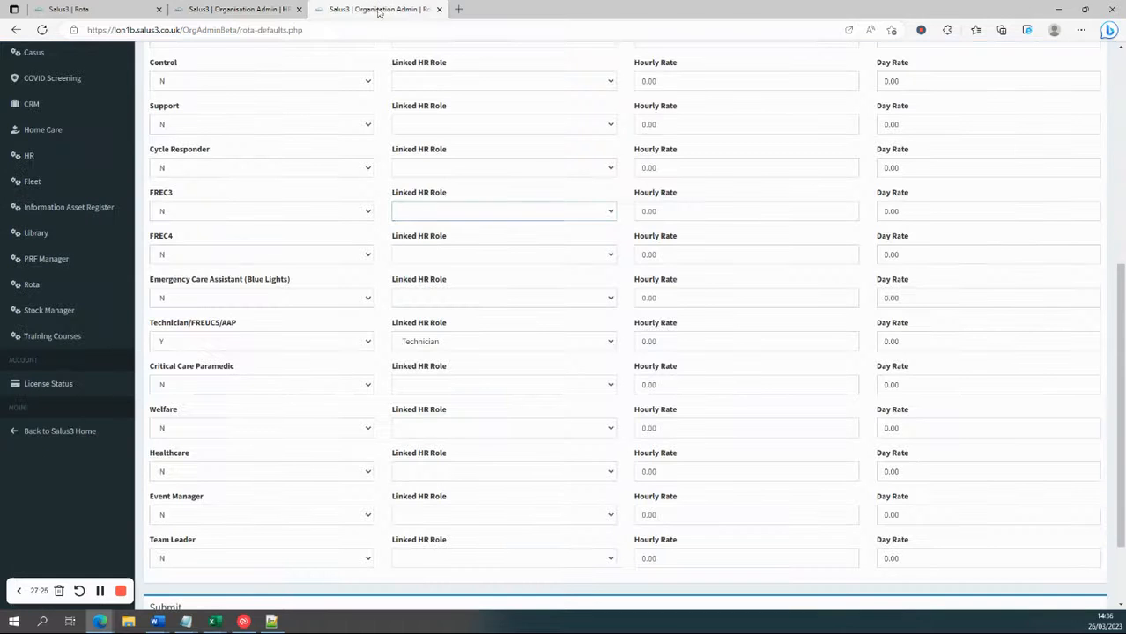
{"action": "left_click", "coordinate": [430, 212]}
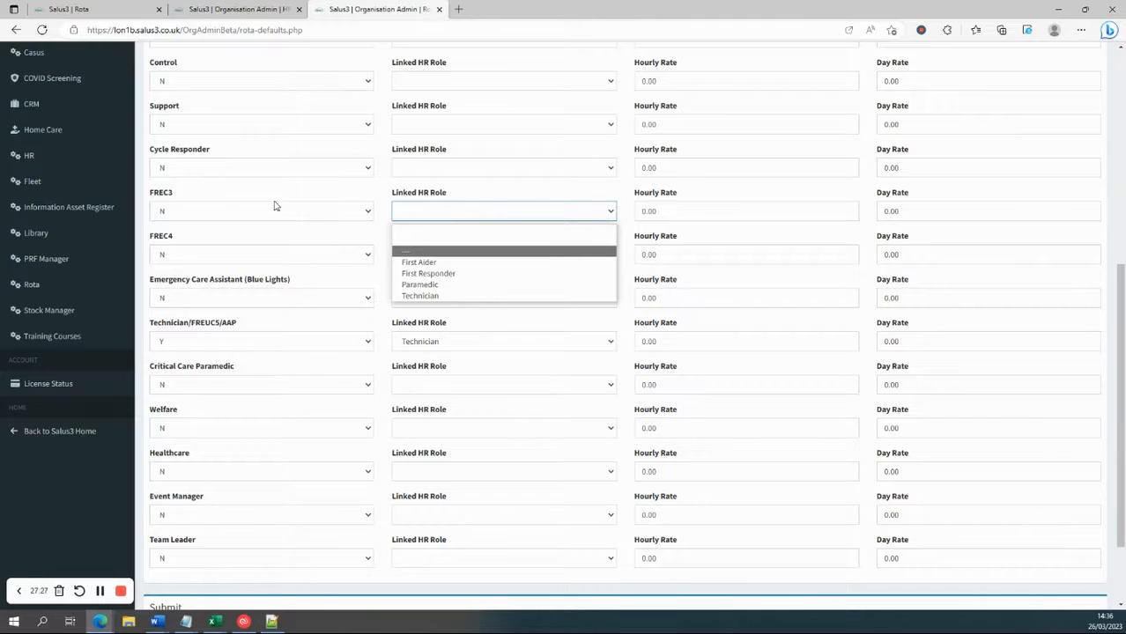
Step: Examine the display, linked HR role, hourly rate and day rate fields in Rota Defaults against the staffing levels on the Create New Event form
{"action": "left_click", "coordinate": [233, 215]}
{"action": "left_click", "coordinate": [209, 166]}
{"action": "left_click", "coordinate": [415, 168]}
{"action": "left_click", "coordinate": [427, 168]}
{"action": "scroll", "coordinate": [427, 167], "scroll_direction": "up", "scroll_amount": 5}
{"action": "left_click", "coordinate": [658, 159]}
{"action": "left_click", "coordinate": [925, 163]}
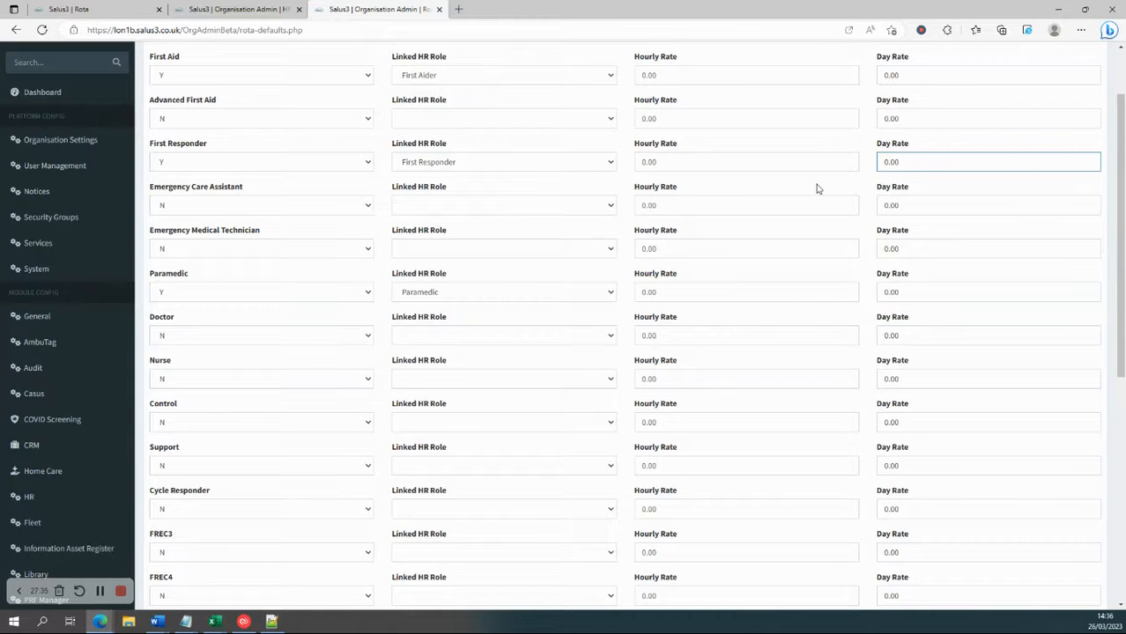
{"action": "scroll", "coordinate": [815, 188], "scroll_direction": "up", "scroll_amount": 1}
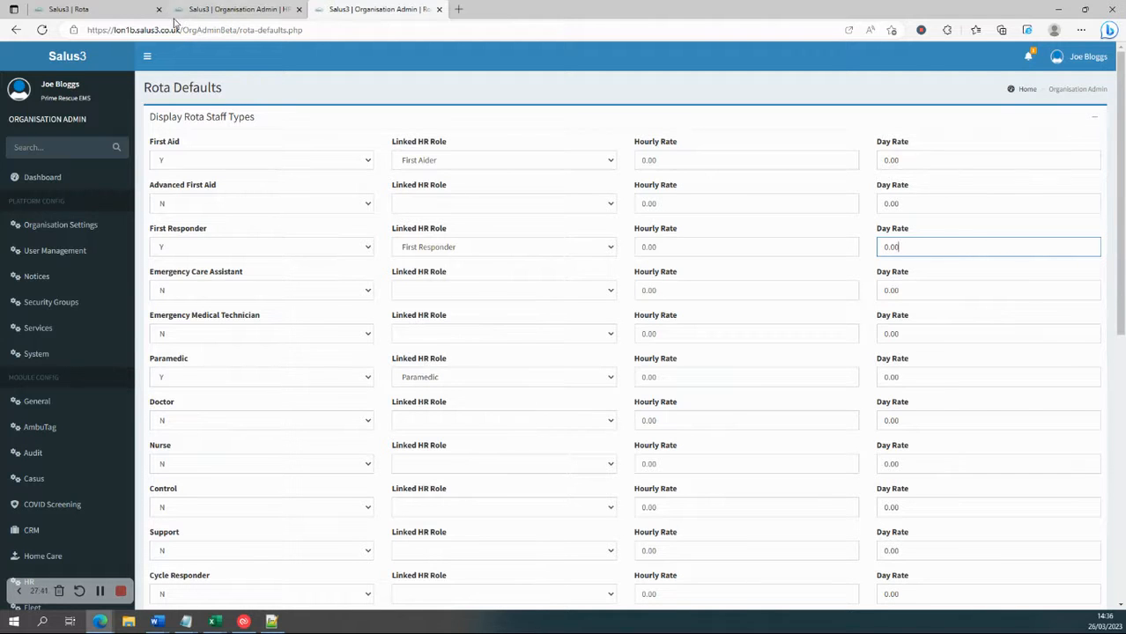
{"action": "left_click", "coordinate": [110, 9]}
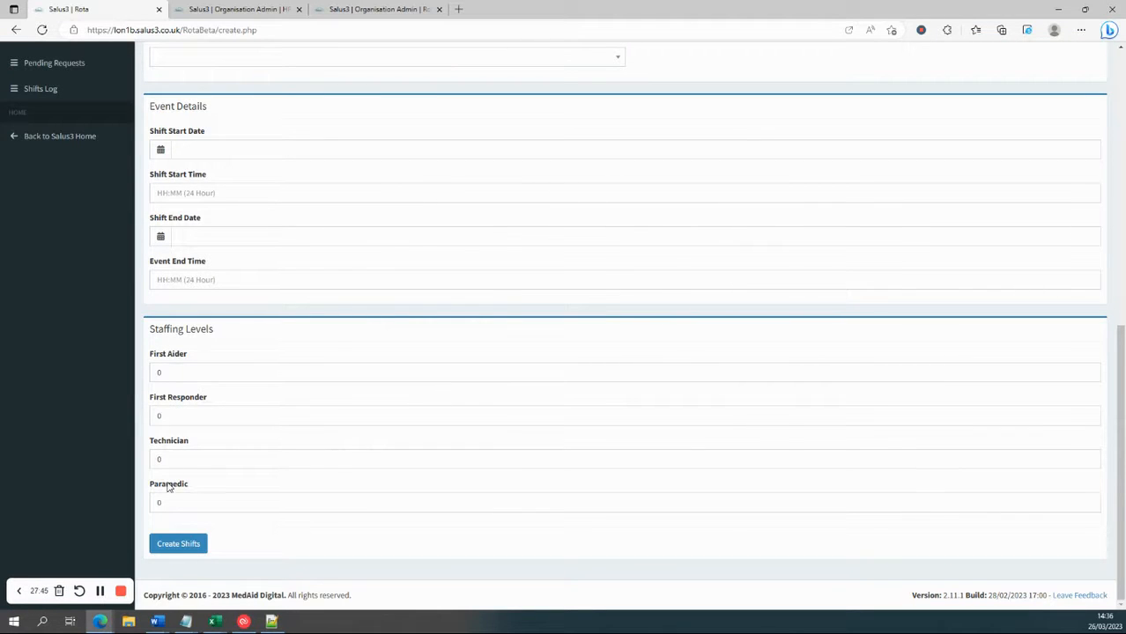
Step: Set the Advanced First Aid staff type to Y in Rota Defaults, save, and check the event form's staffing levels
{"action": "left_click", "coordinate": [345, 7]}
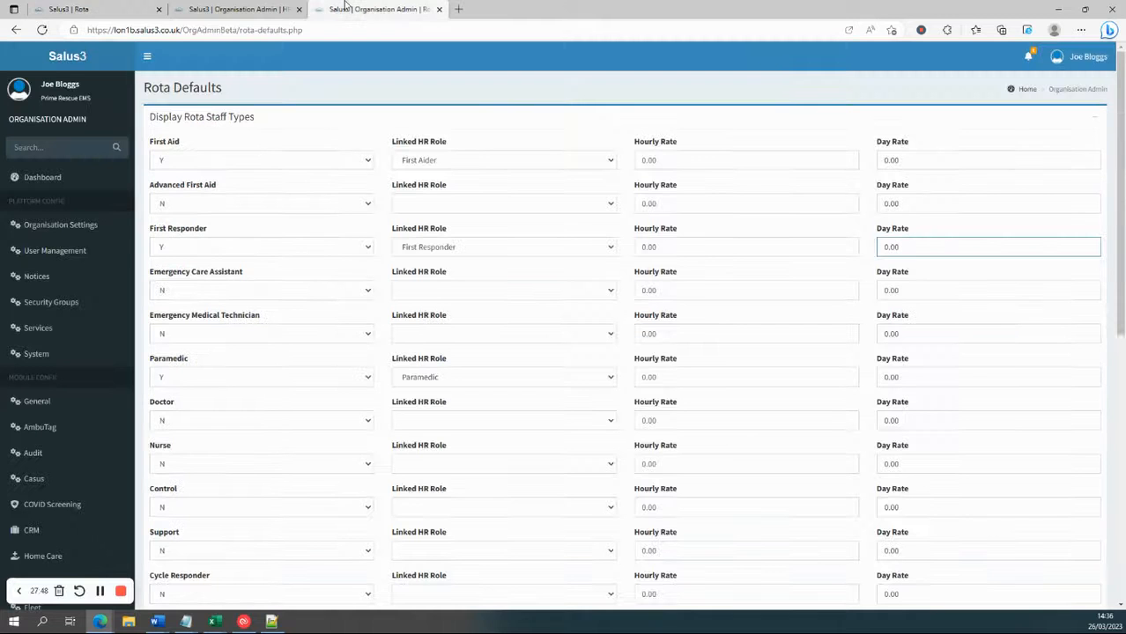
{"action": "left_click", "coordinate": [225, 209]}
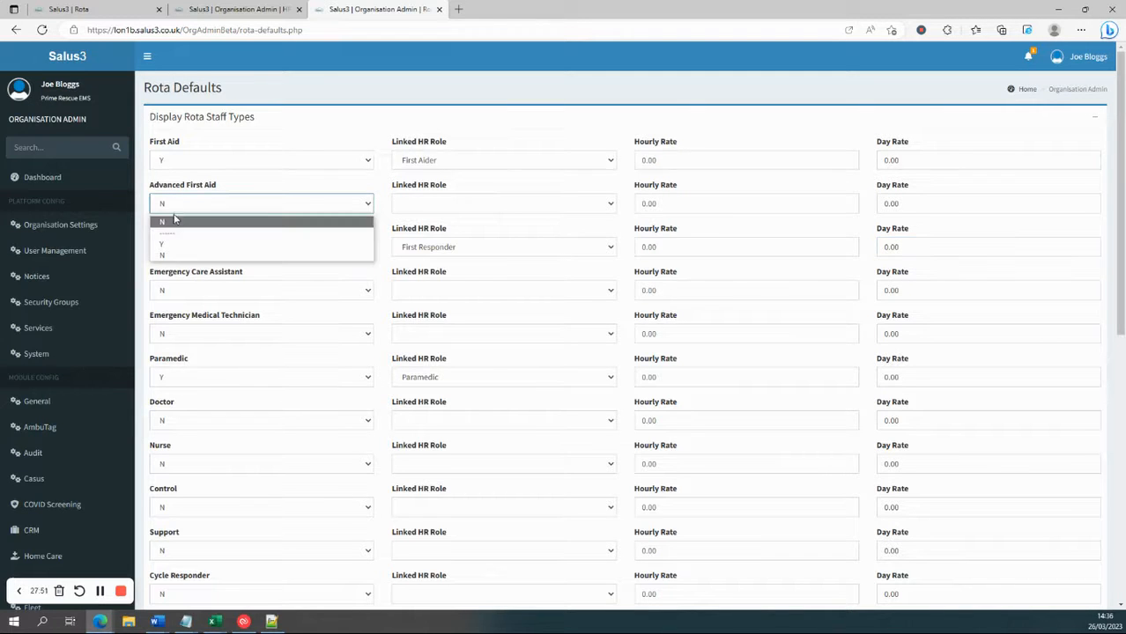
{"action": "left_click", "coordinate": [163, 247]}
{"action": "scroll", "coordinate": [403, 327], "scroll_direction": "down", "scroll_amount": 6}
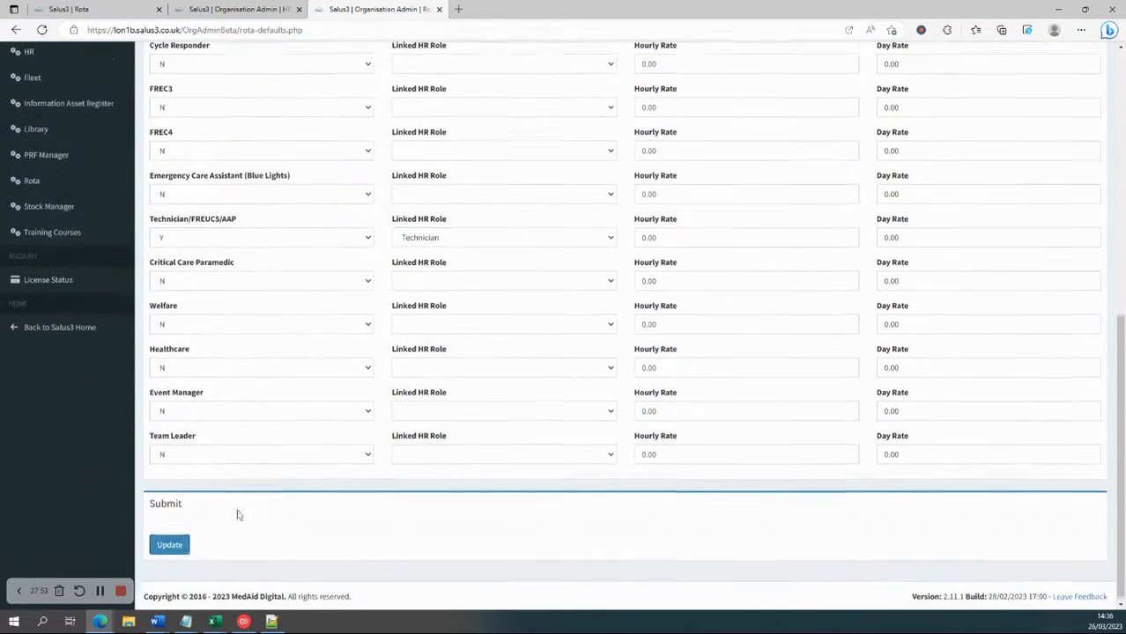
{"action": "left_click", "coordinate": [176, 543]}
{"action": "left_click", "coordinate": [123, 8]}
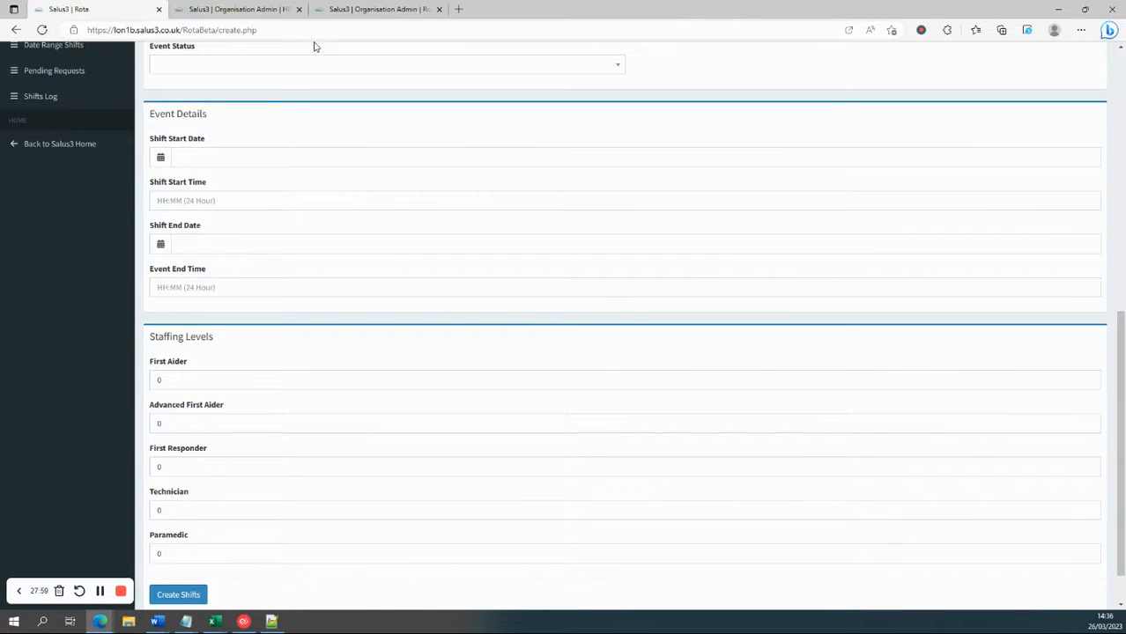
Step: Set the Advanced First Aid staff type back to N in Rota Defaults, save, and return to the event form
{"action": "left_click", "coordinate": [341, 9]}
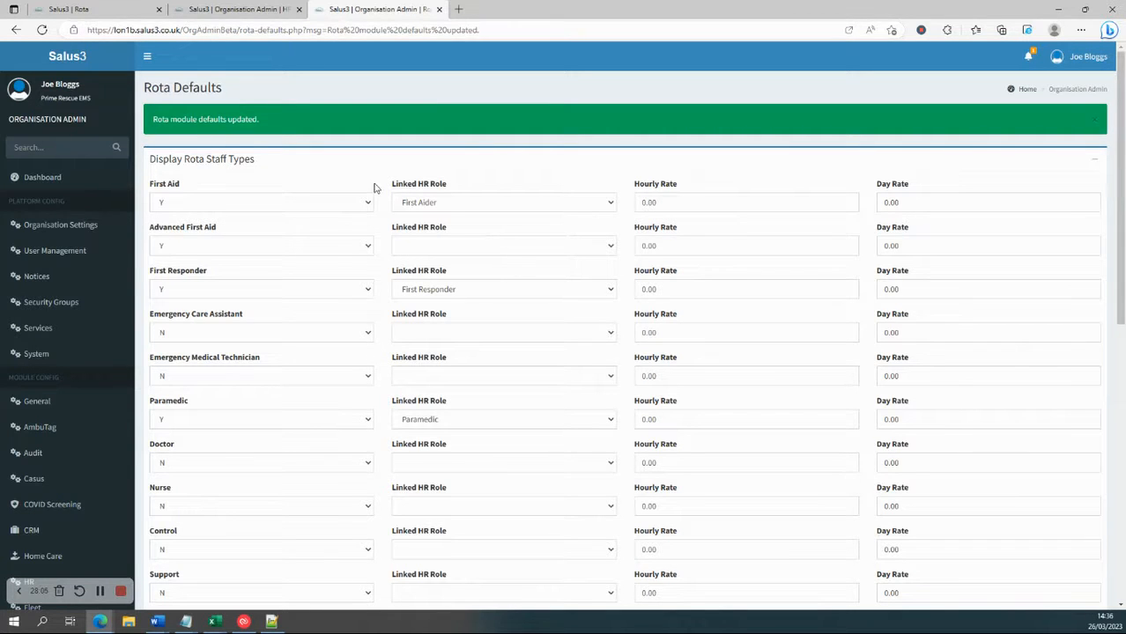
{"action": "left_click", "coordinate": [193, 248]}
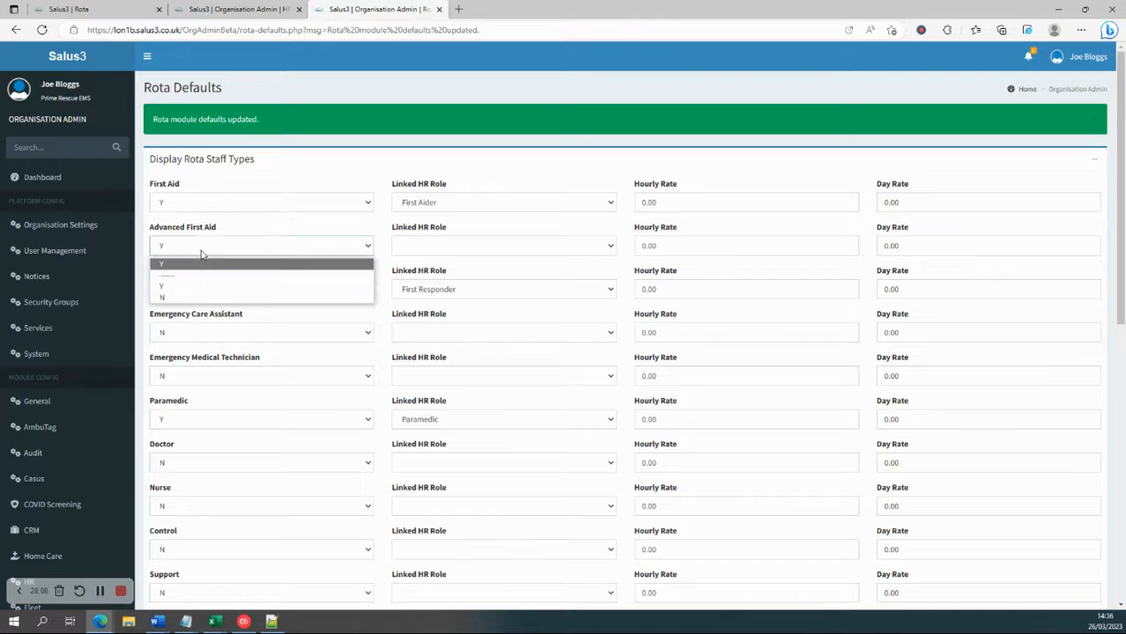
{"action": "left_click", "coordinate": [183, 298]}
{"action": "scroll", "coordinate": [229, 515], "scroll_direction": "down", "scroll_amount": 10}
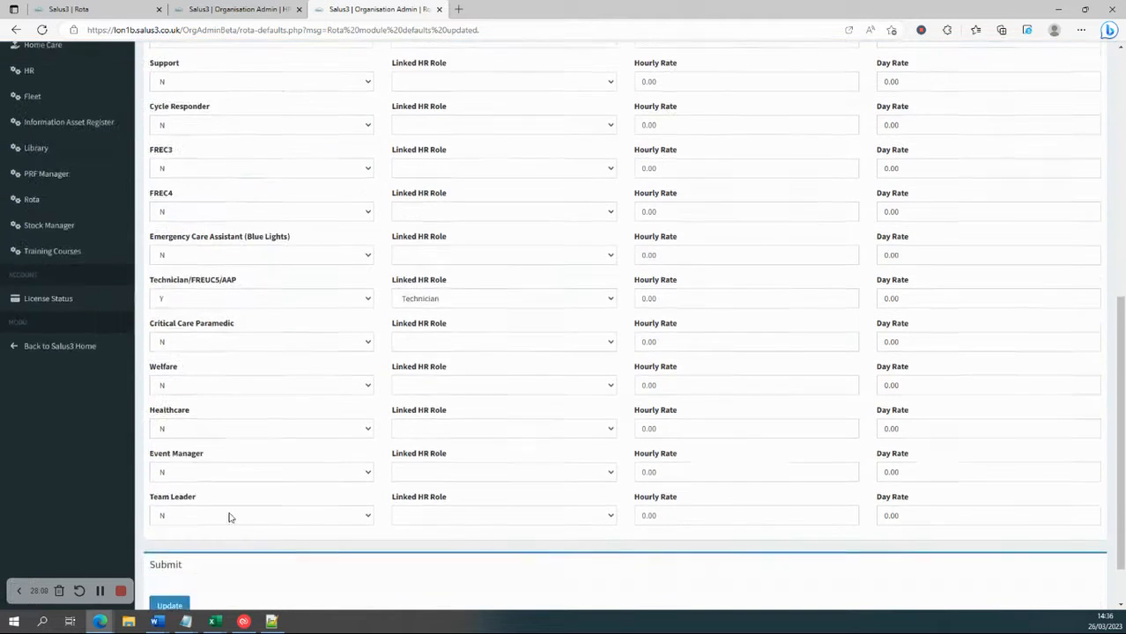
{"action": "left_click", "coordinate": [170, 545]}
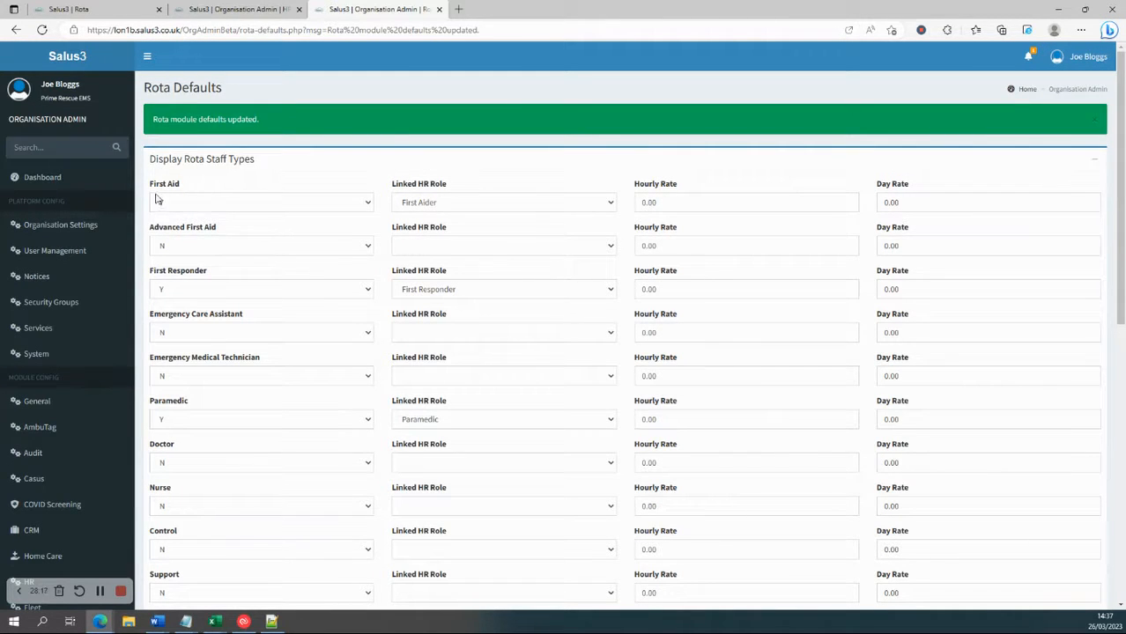
{"action": "left_click", "coordinate": [113, 7]}
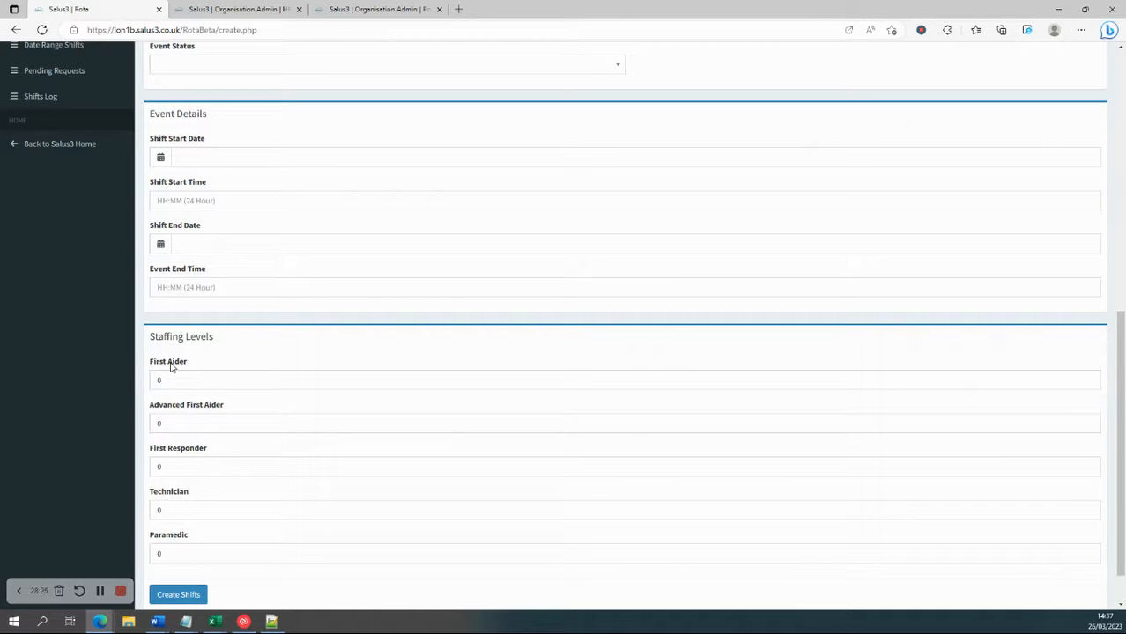
Step: Link the First Aid staff type to the Paramedic HR role, save, and check its label under the event form's staffing levels
{"action": "left_click", "coordinate": [338, 7]}
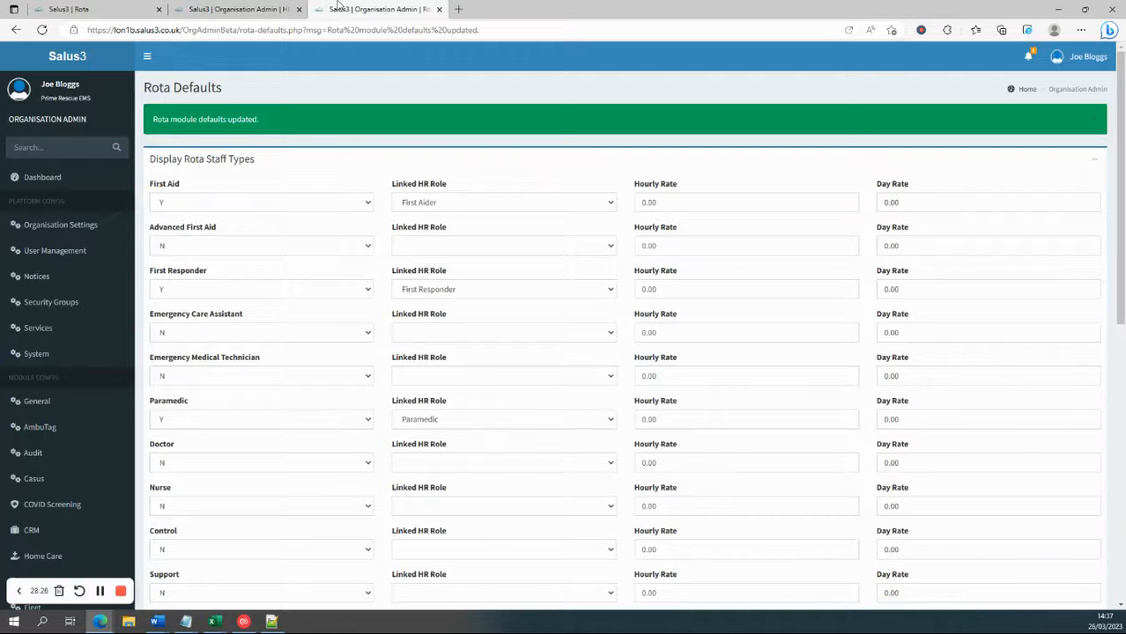
{"action": "left_click", "coordinate": [443, 206]}
{"action": "left_click", "coordinate": [418, 275]}
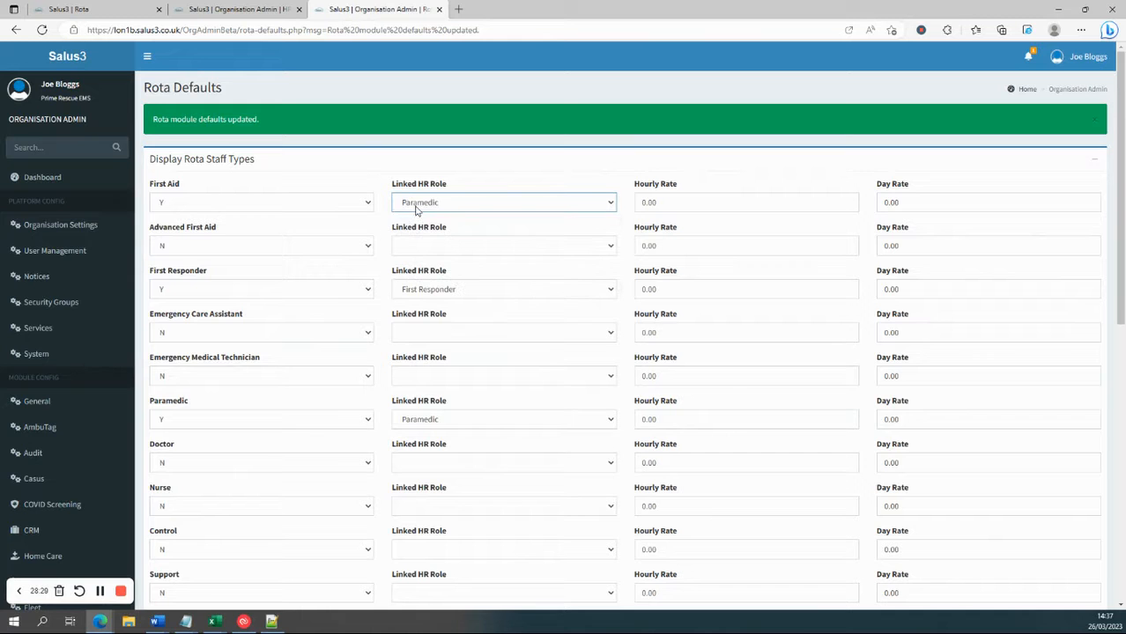
{"action": "scroll", "coordinate": [309, 353], "scroll_direction": "down", "scroll_amount": 6}
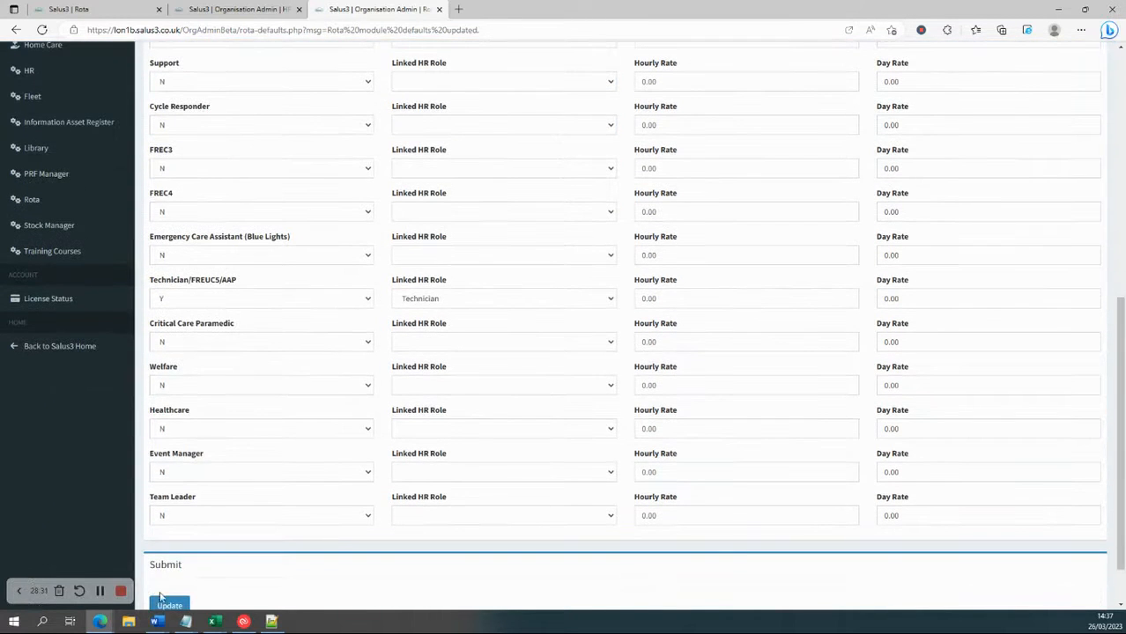
{"action": "left_click", "coordinate": [165, 606]}
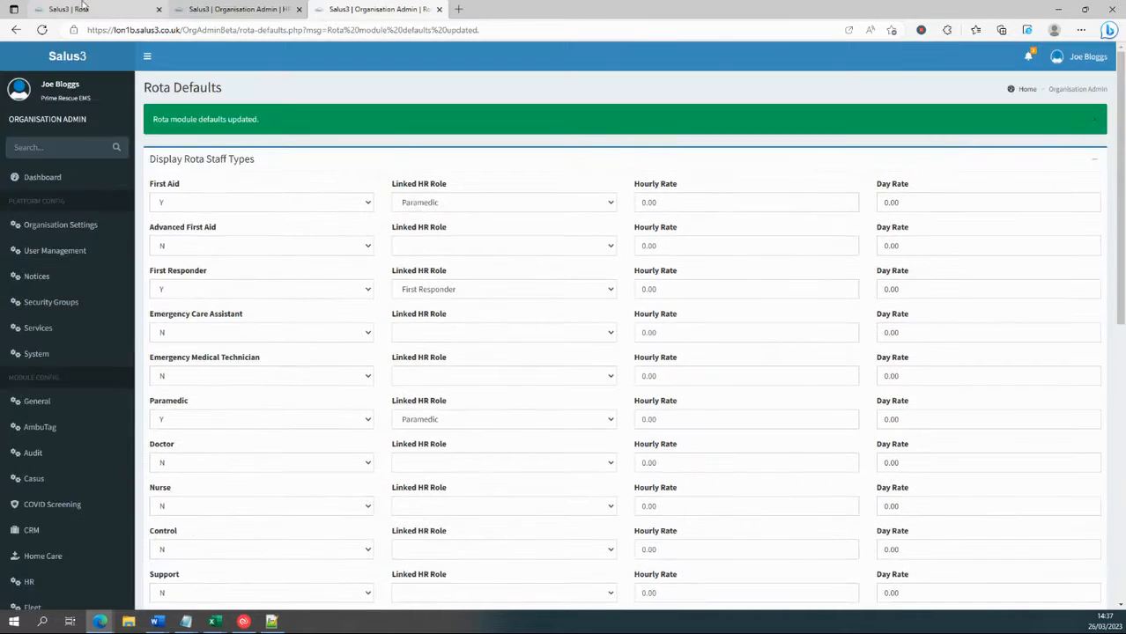
{"action": "left_click", "coordinate": [81, 9]}
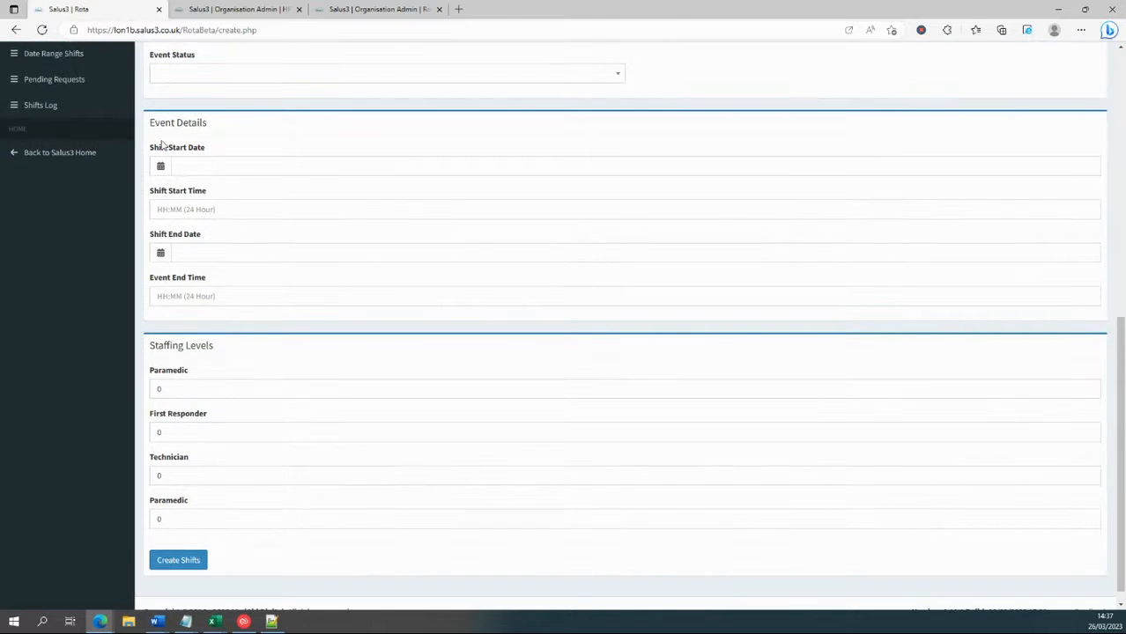
{"action": "left_click_drag", "start_coordinate": [151, 369], "coordinate": [188, 379]}
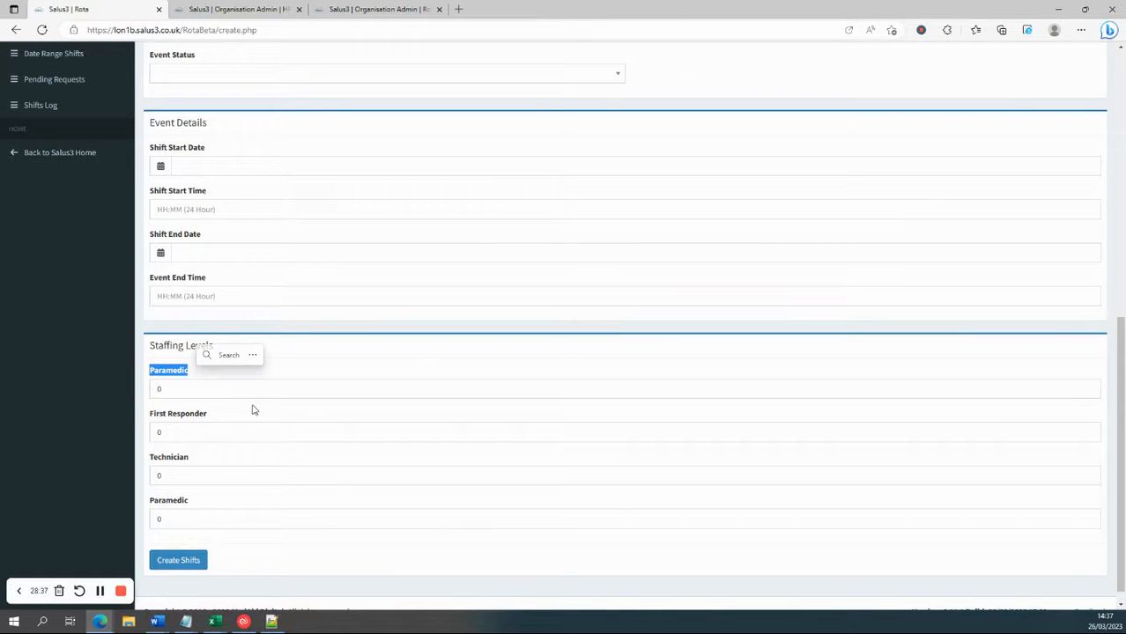
Step: Link the First Aid staff type back to the First Aider HR role and save the Rota defaults
{"action": "left_click", "coordinate": [378, 9]}
{"action": "left_click", "coordinate": [445, 205]}
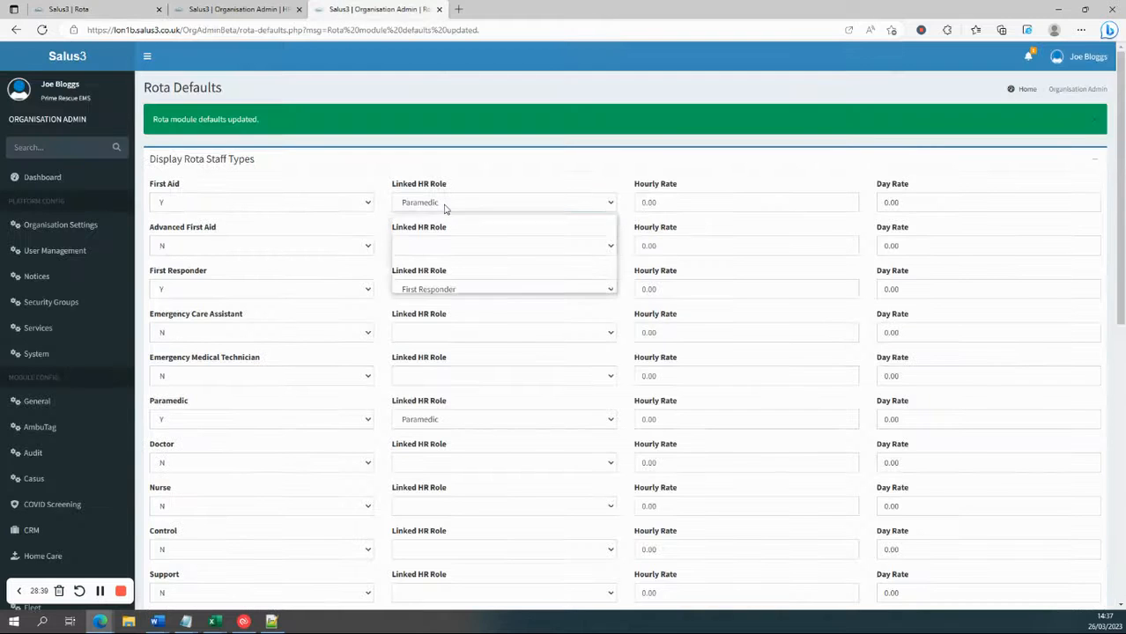
{"action": "left_click", "coordinate": [423, 254]}
{"action": "scroll", "coordinate": [455, 297], "scroll_direction": "down", "scroll_amount": 10}
{"action": "left_click", "coordinate": [169, 543]}
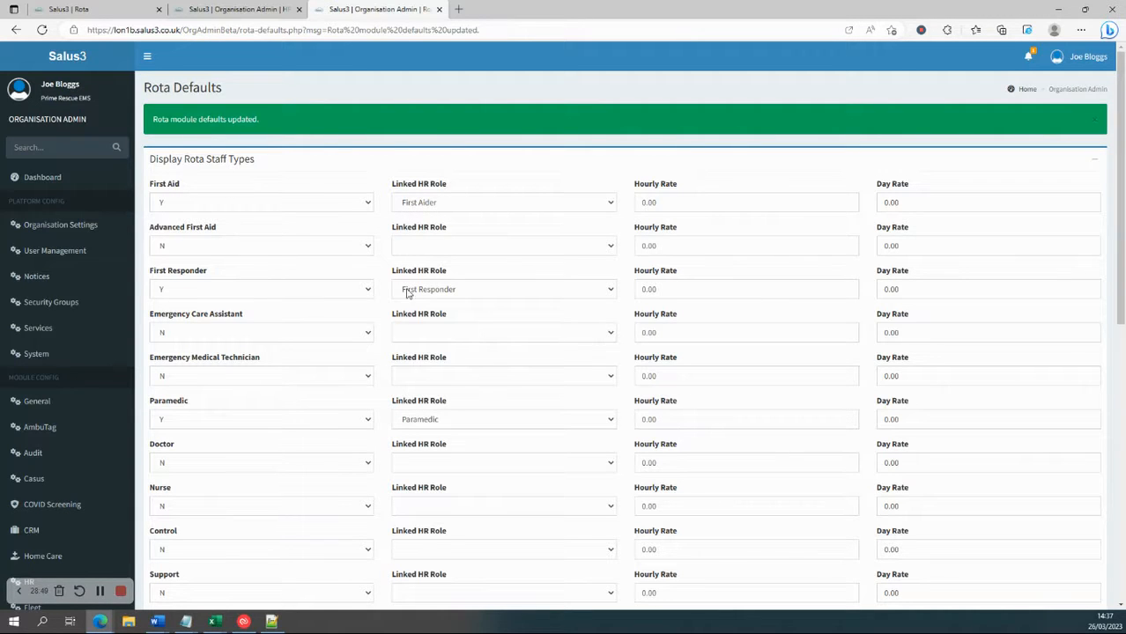
Step: Fill in the new event with date 27/03/2023, name Rugby, event type Event and status Confirmed
{"action": "left_click", "coordinate": [74, 8]}
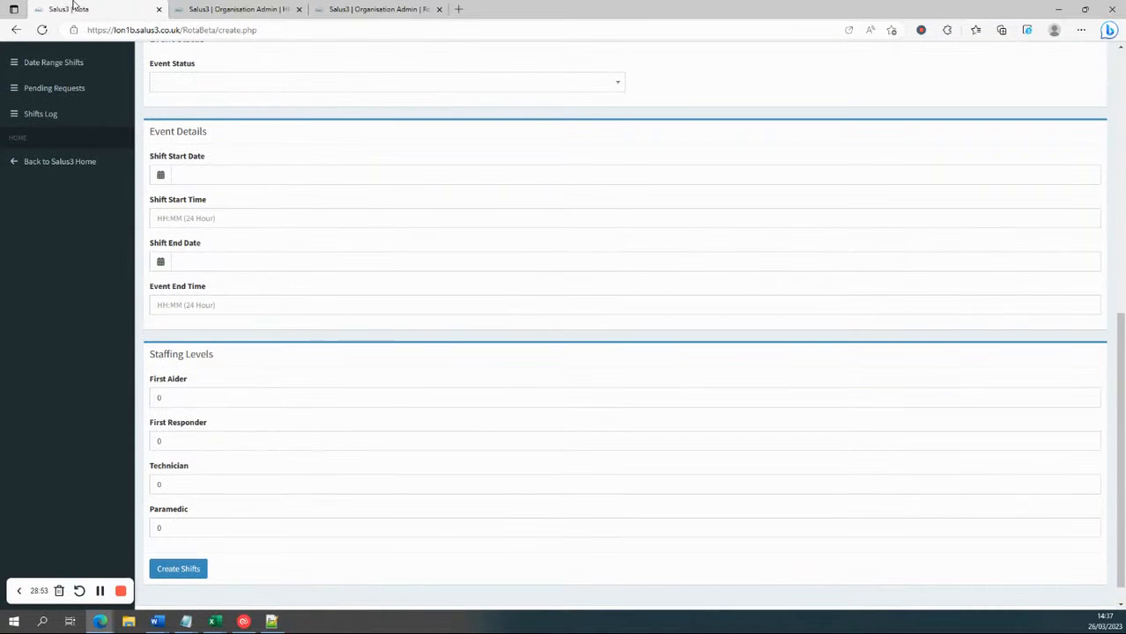
{"action": "scroll", "coordinate": [227, 134], "scroll_direction": "up", "scroll_amount": 6}
{"action": "left_click", "coordinate": [198, 130]}
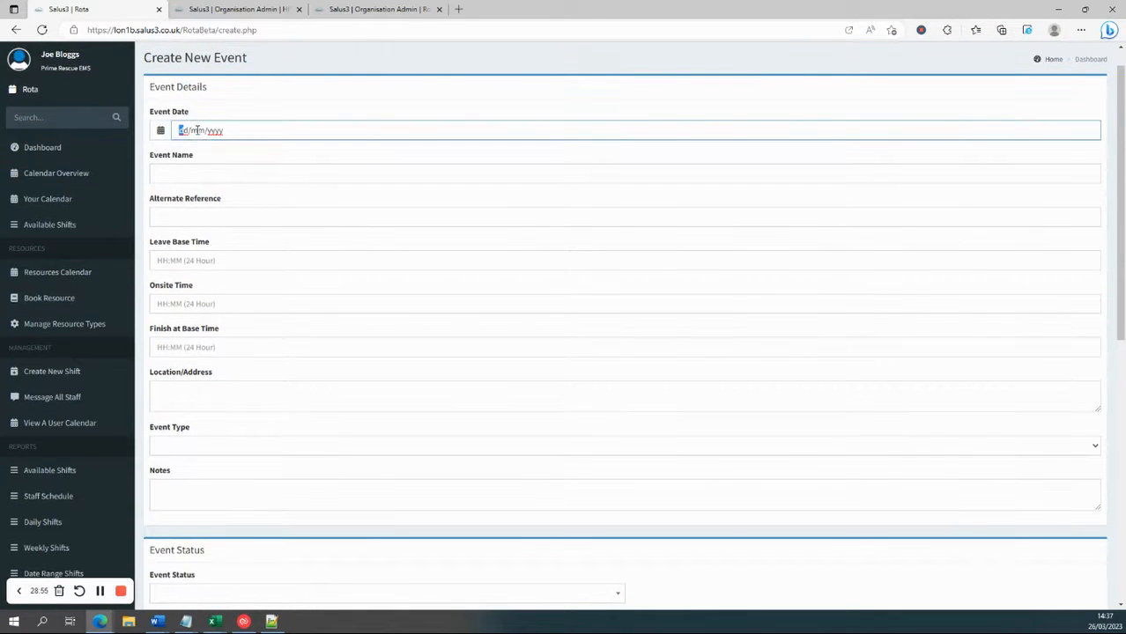
{"action": "type", "text": "2"}
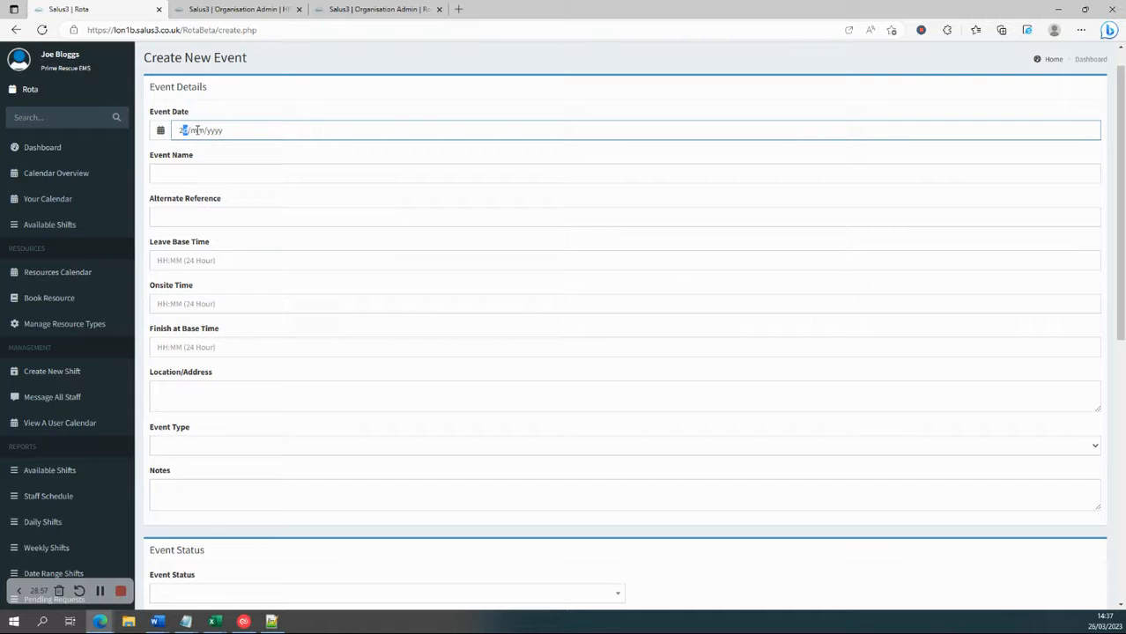
{"action": "type", "text": "7/03/2023"}
{"action": "left_click", "coordinate": [192, 176]}
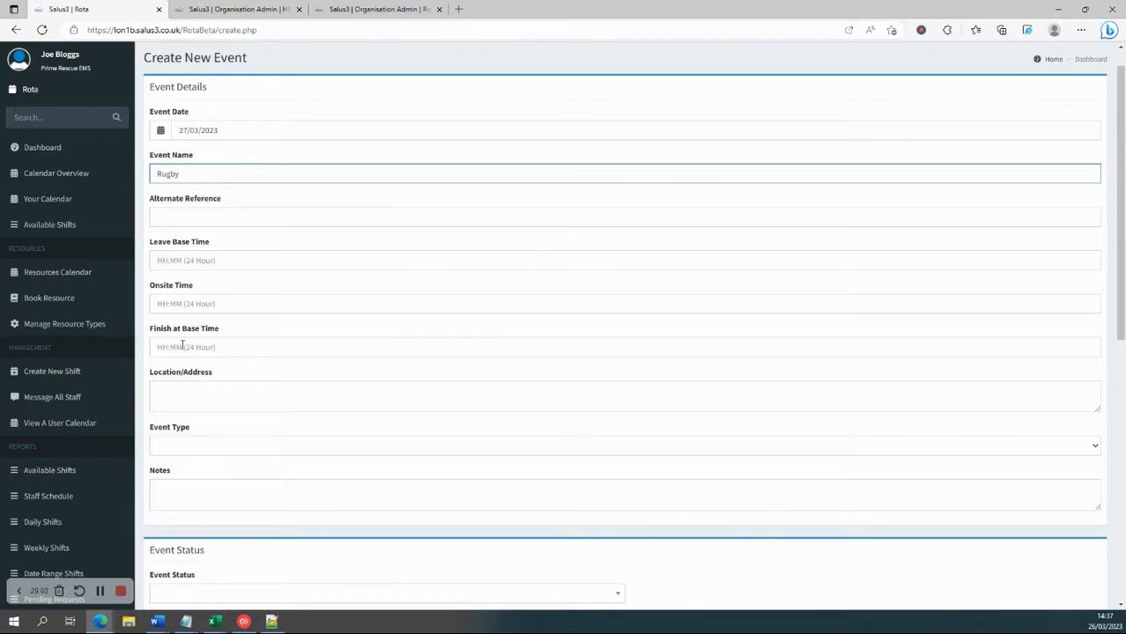
{"action": "left_click", "coordinate": [177, 445]}
{"action": "left_click", "coordinate": [170, 476]}
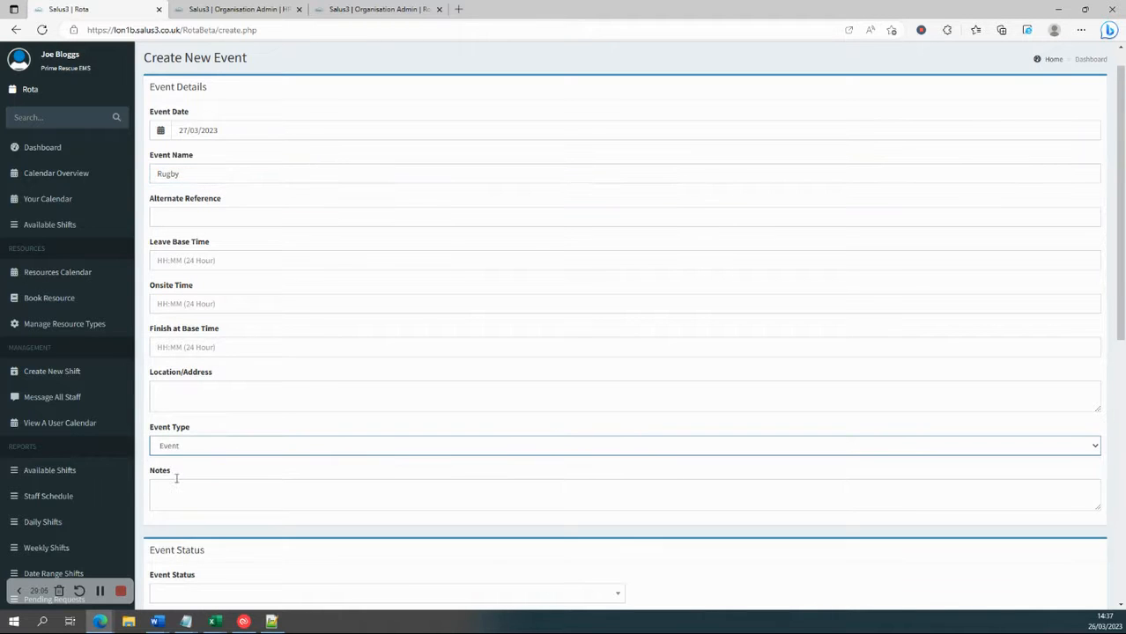
{"action": "scroll", "coordinate": [172, 483], "scroll_direction": "down", "scroll_amount": 2}
{"action": "left_click", "coordinate": [176, 423]}
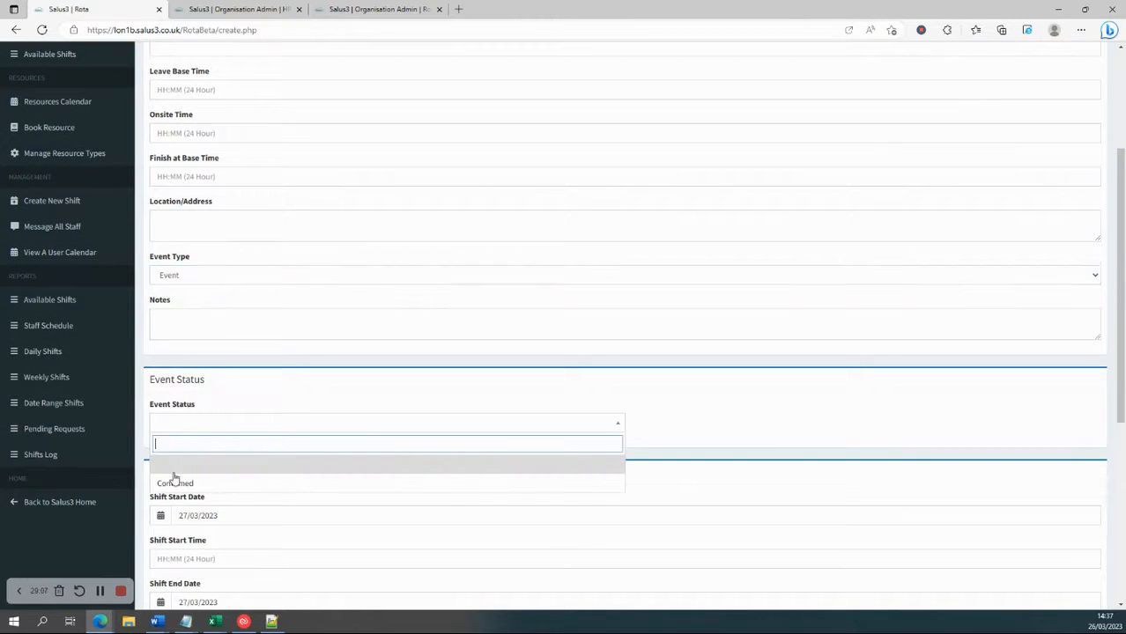
{"action": "left_click", "coordinate": [175, 479]}
Step: Set the shift start time to 10:00 and the event end time to 16:00
{"action": "left_click", "coordinate": [180, 559]}
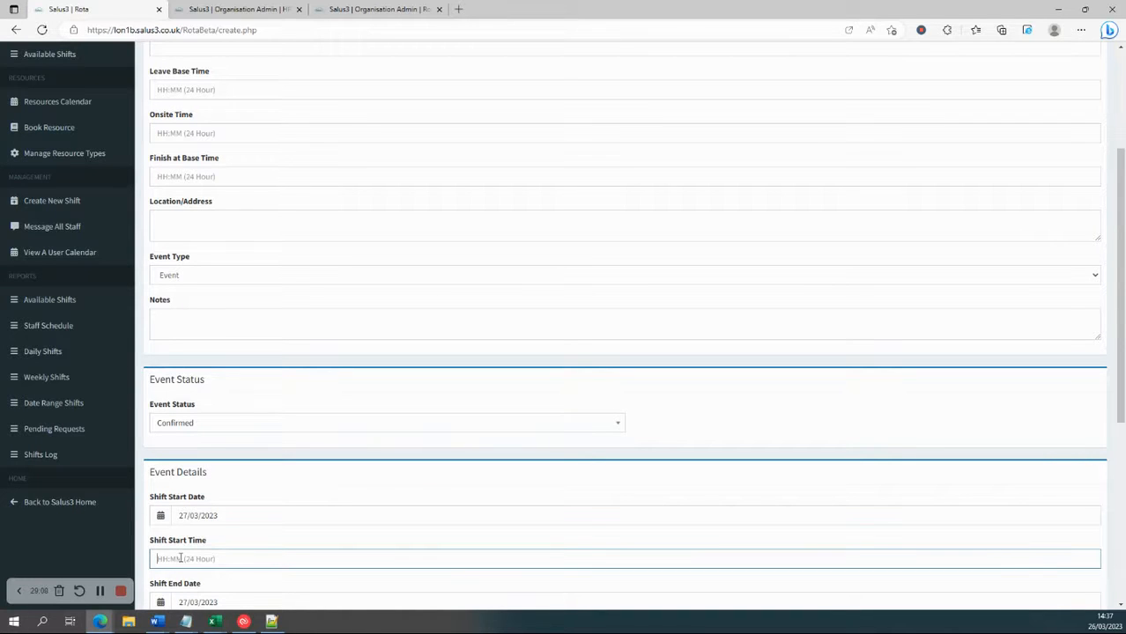
{"action": "scroll", "coordinate": [168, 506], "scroll_direction": "down", "scroll_amount": 1}
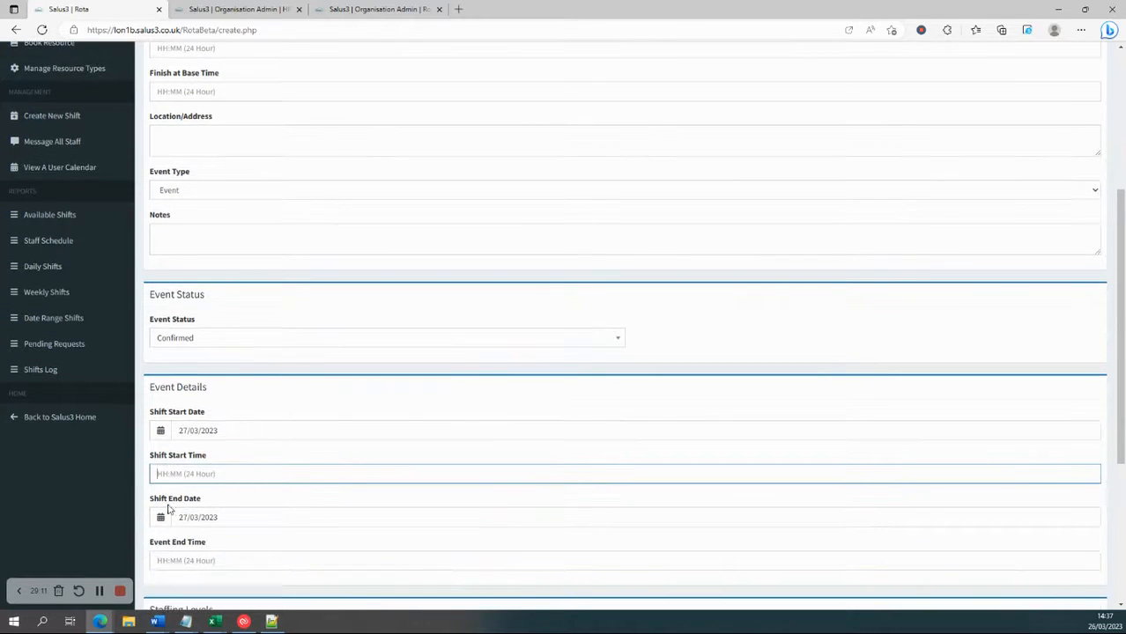
{"action": "type", "text": "10:00"}
{"action": "left_click", "coordinate": [184, 563]}
{"action": "type", "text": "16:00"}
{"action": "scroll", "coordinate": [230, 463], "scroll_direction": "down", "scroll_amount": 3}
Step: Set the First Aider, First Responder, Technician and Paramedic staffing levels to 1 each and create the shifts
{"action": "key", "text": "Tab"}
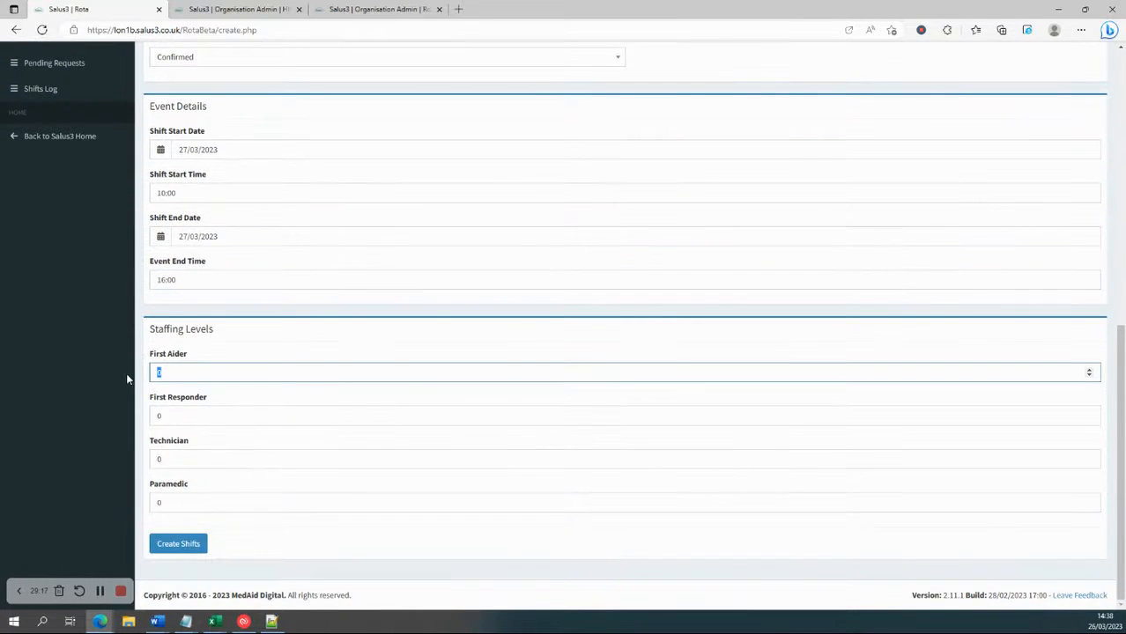
{"action": "type", "text": "1"}
{"action": "key", "text": "Tab"}
{"action": "type", "text": "1"}
{"action": "key", "text": "Tab"}
{"action": "type", "text": "1"}
{"action": "key", "text": "Tab"}
{"action": "type", "text": "1"}
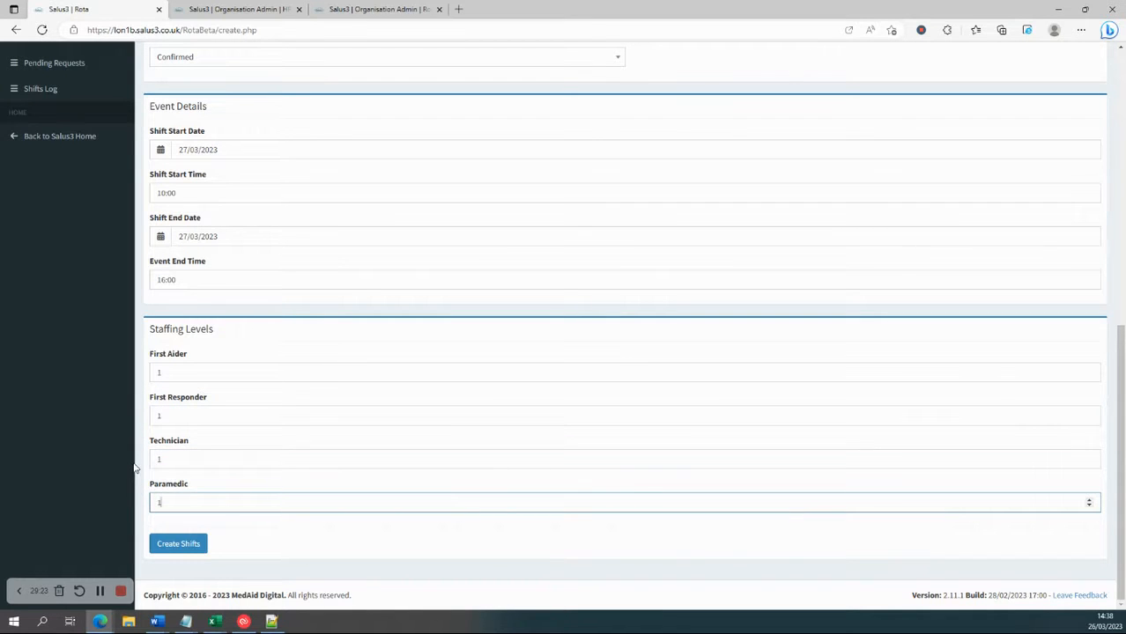
{"action": "left_click", "coordinate": [178, 547]}
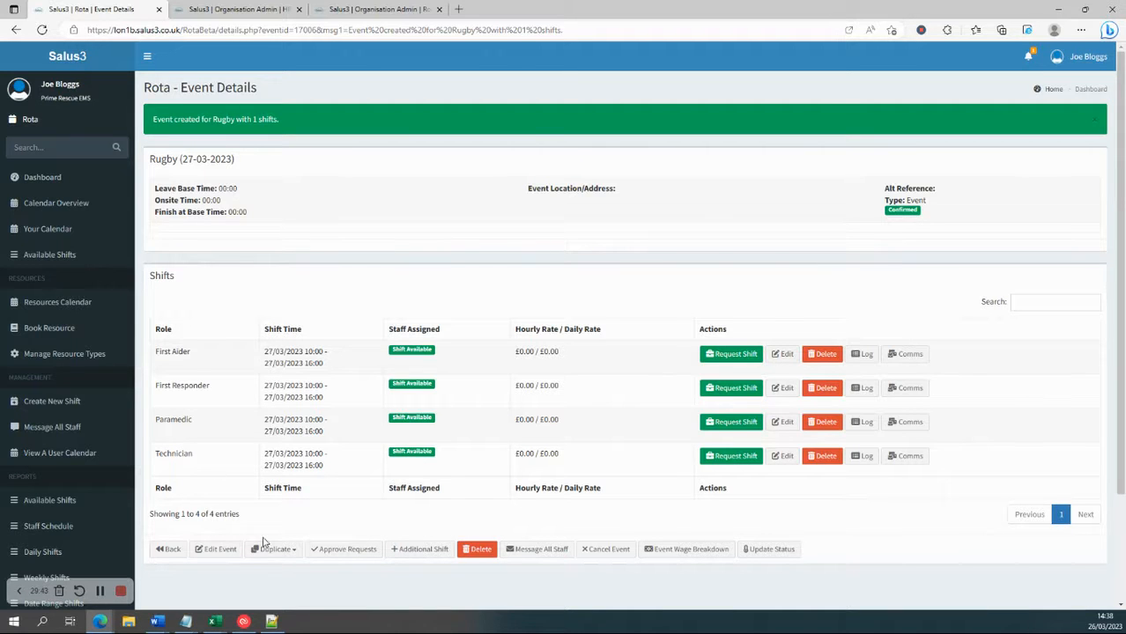
Step: Examine the role choices for an additional shift on the Rugby event, then return to its event details
{"action": "left_click", "coordinate": [416, 553]}
{"action": "left_click", "coordinate": [184, 160]}
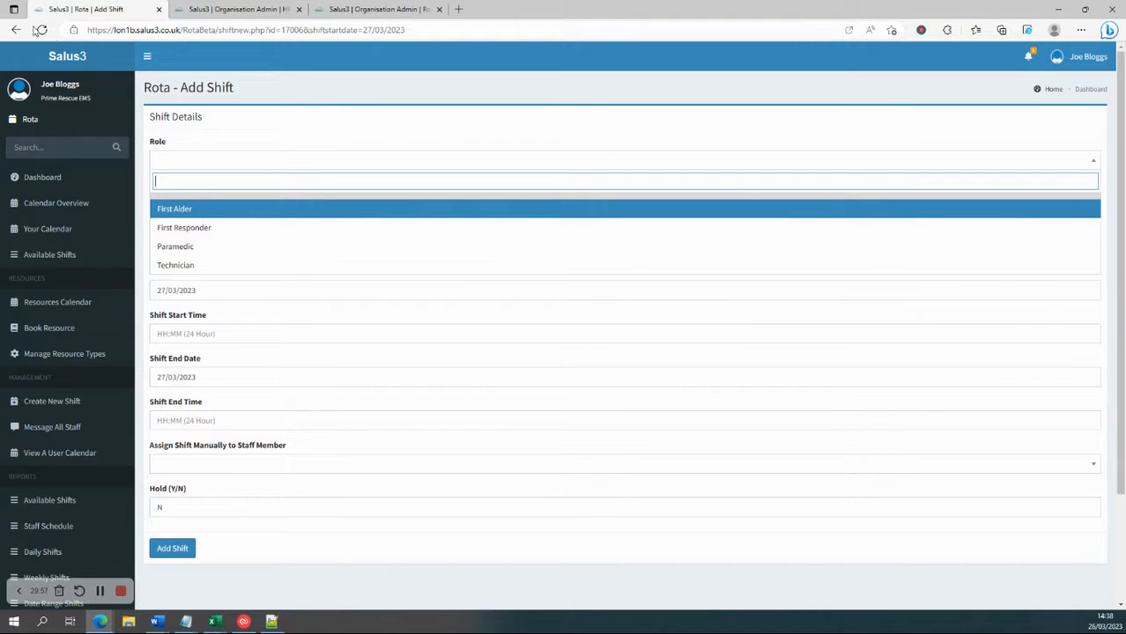
{"action": "left_click", "coordinate": [99, 591]}
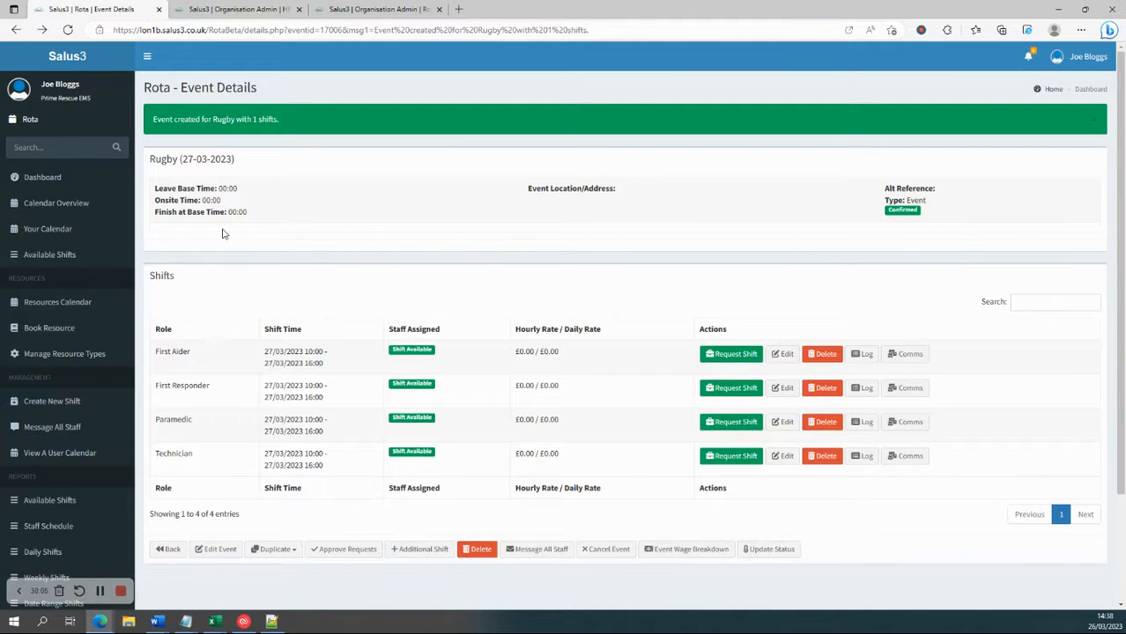
Step: Review the HR module configuration and the linked HR roles in Rota Defaults once more
{"action": "left_click", "coordinate": [232, 7]}
{"action": "left_click", "coordinate": [347, 7]}
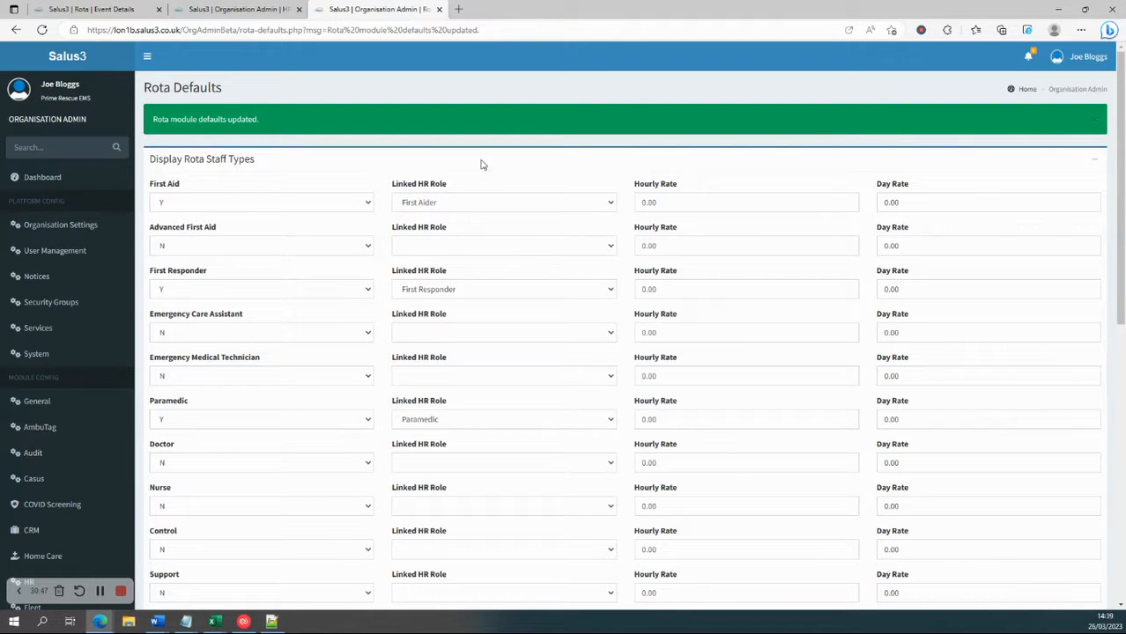
{"action": "left_click", "coordinate": [102, 591]}
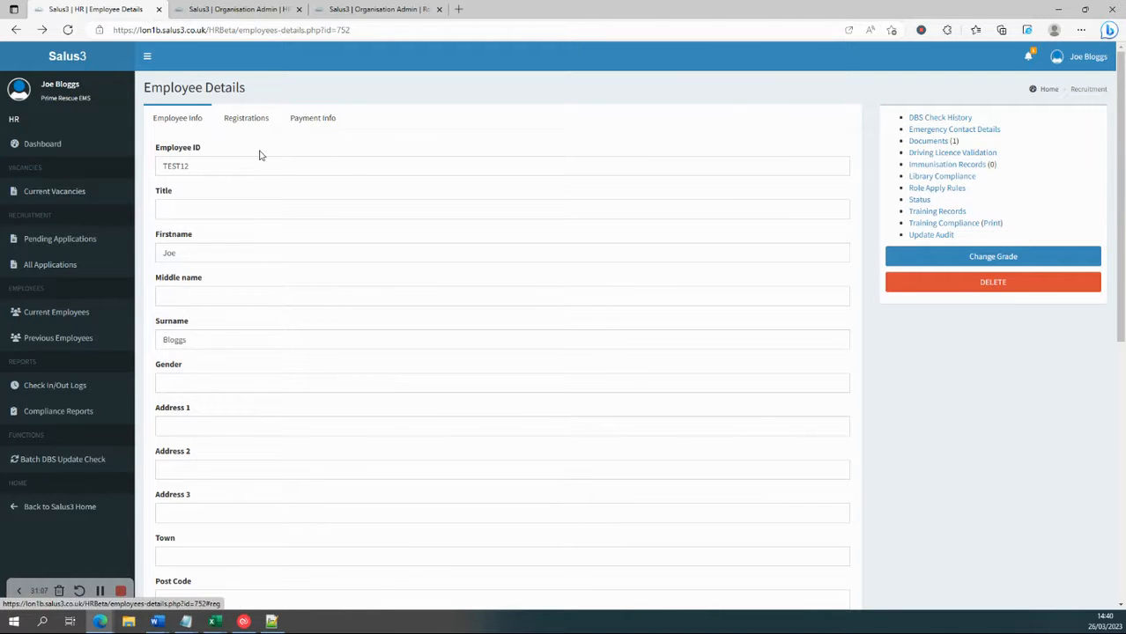
Step: Open the employee's Role Apply Rules and compare the individual role choices with the staff types in Rota Defaults
{"action": "left_click", "coordinate": [944, 193]}
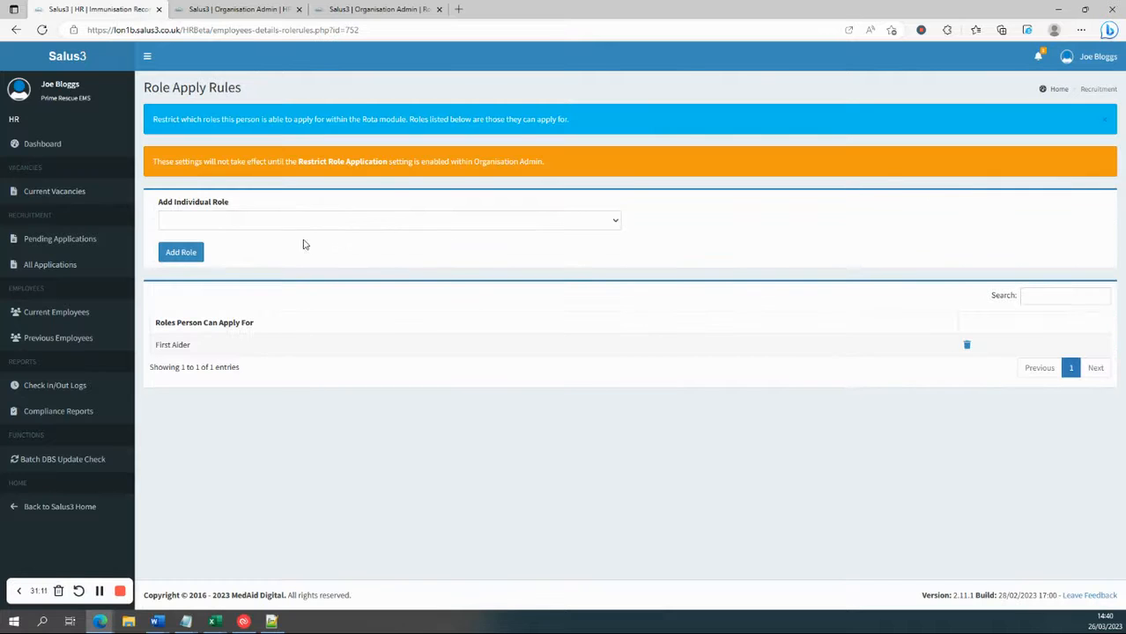
{"action": "left_click", "coordinate": [293, 225]}
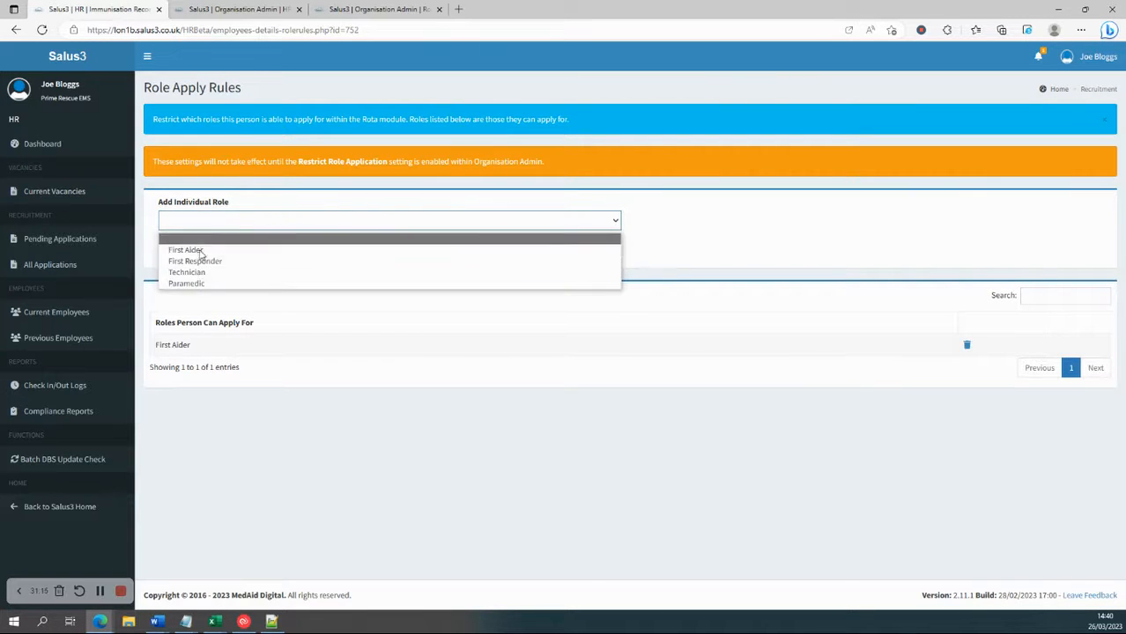
{"action": "left_click", "coordinate": [353, 7]}
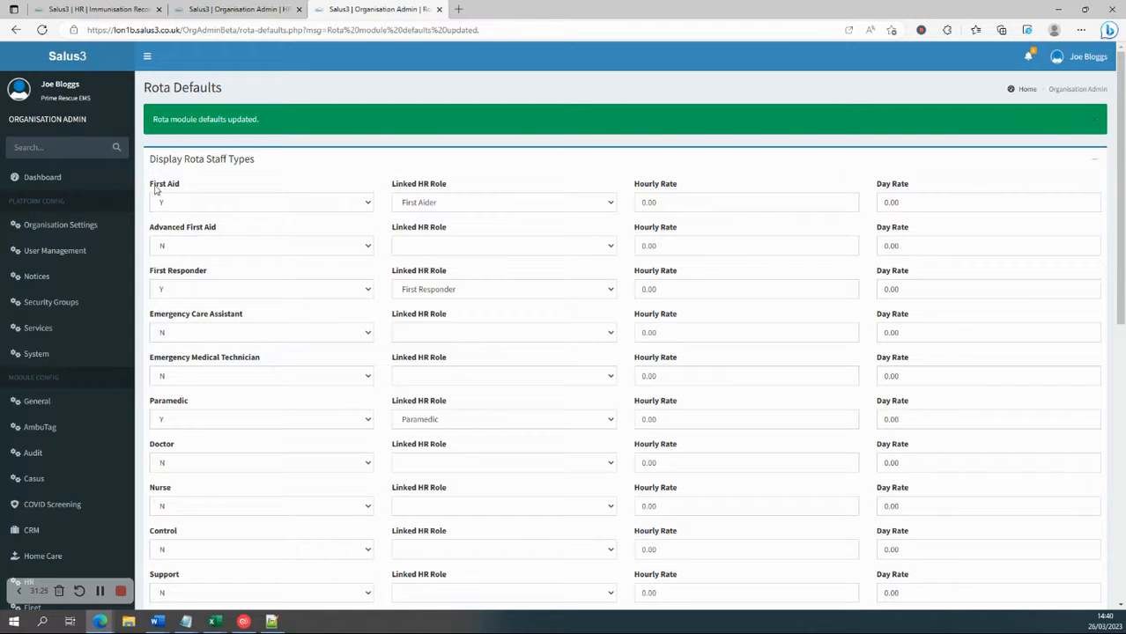
{"action": "left_click", "coordinate": [123, 11]}
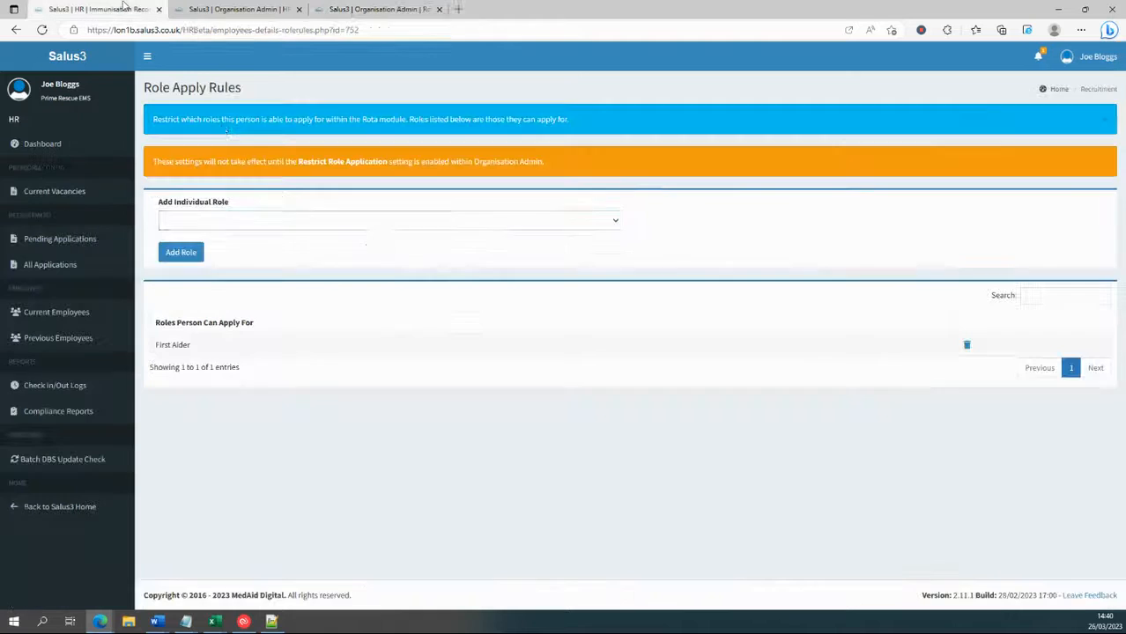
{"action": "left_click", "coordinate": [235, 219]}
Step: Set the Control staff type to Y in Rota Defaults, save the update and check the individual role choices in Role Apply Rules
{"action": "left_click", "coordinate": [359, 9]}
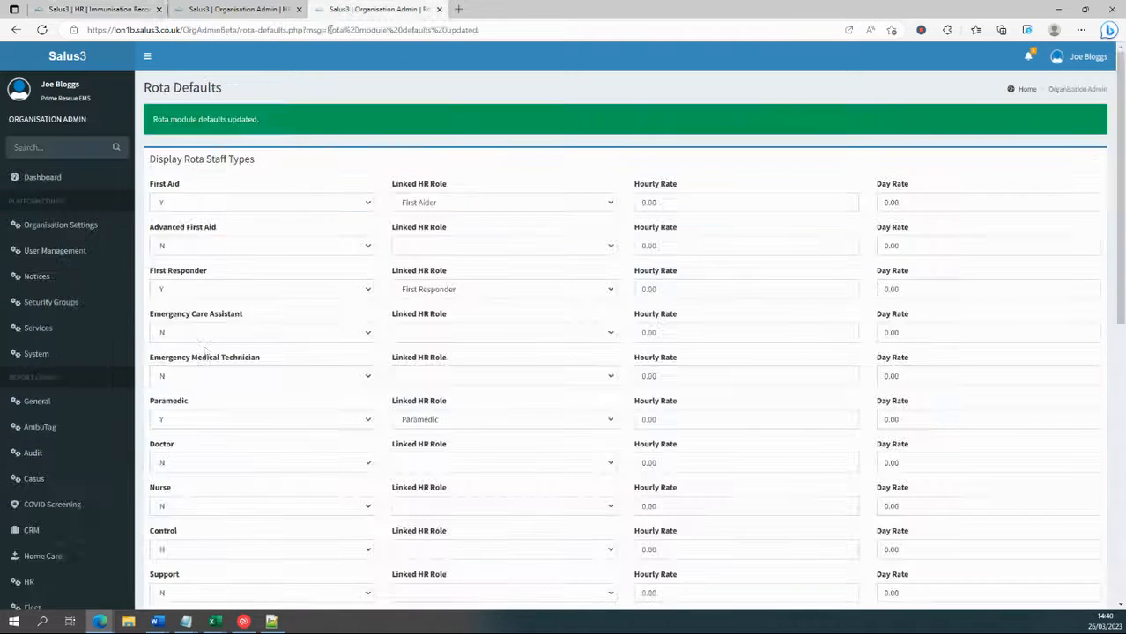
{"action": "scroll", "coordinate": [201, 366], "scroll_direction": "down", "scroll_amount": 1}
{"action": "scroll", "coordinate": [201, 366], "scroll_direction": "down", "scroll_amount": 1}
{"action": "left_click", "coordinate": [197, 382]}
{"action": "left_click", "coordinate": [161, 409]}
{"action": "scroll", "coordinate": [462, 379], "scroll_direction": "down", "scroll_amount": 5}
{"action": "left_click", "coordinate": [169, 543]}
{"action": "left_click", "coordinate": [118, 8]}
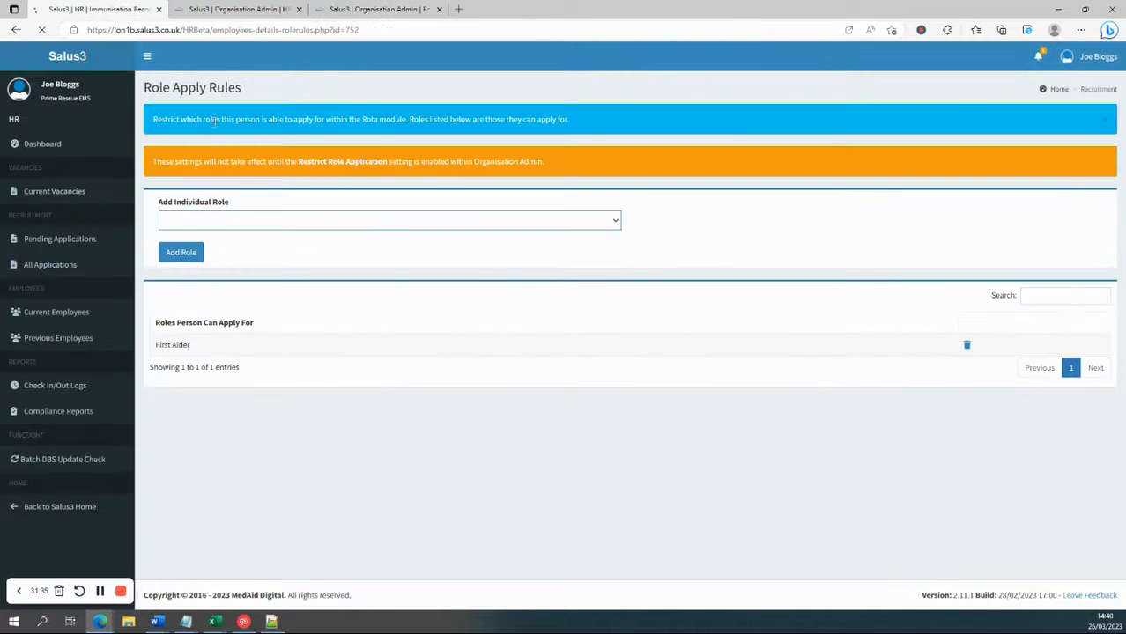
{"action": "left_click", "coordinate": [220, 220]}
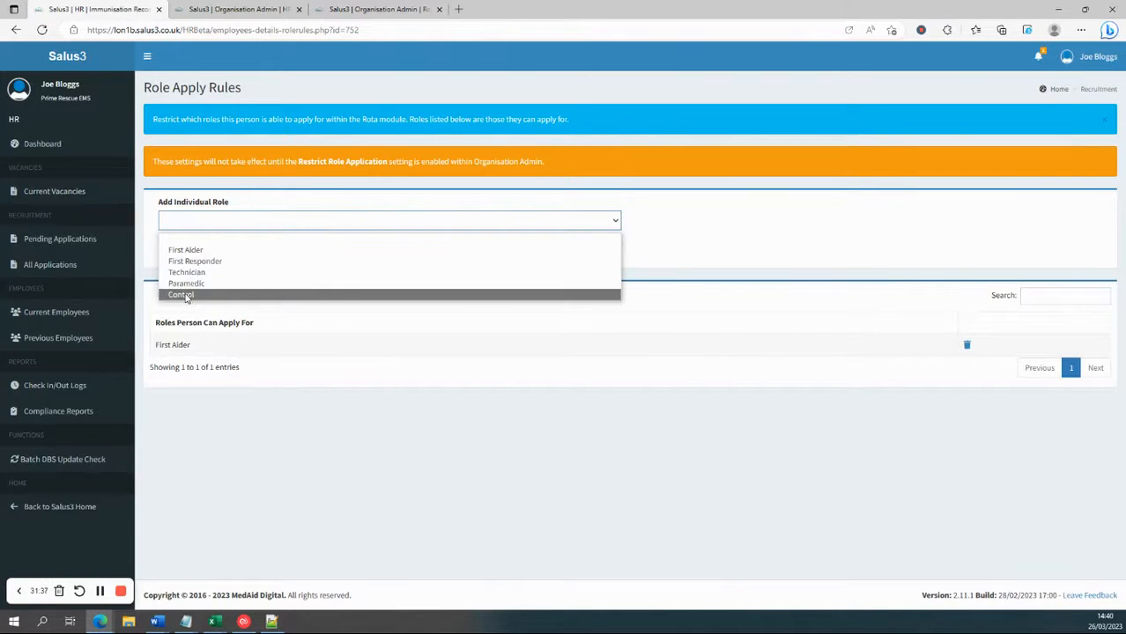
Step: Set the Control staff type back to N in Rota Defaults, save the update and recheck the individual role choices
{"action": "left_click", "coordinate": [370, 8]}
{"action": "scroll", "coordinate": [185, 265], "scroll_direction": "down", "scroll_amount": 3}
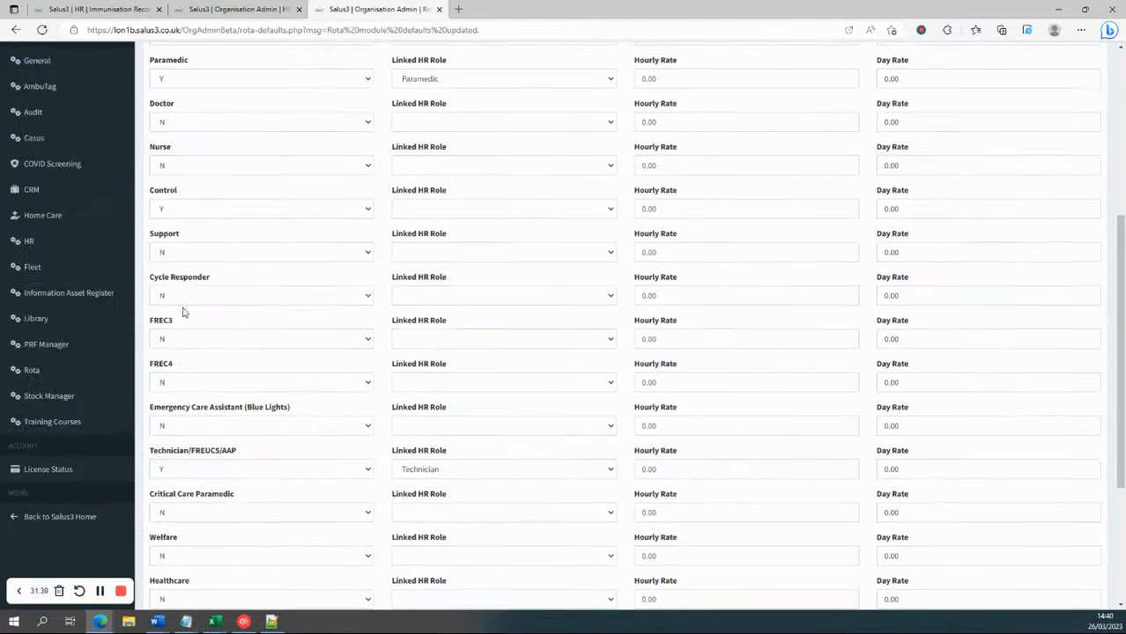
{"action": "left_click", "coordinate": [185, 209]}
{"action": "left_click", "coordinate": [167, 256]}
{"action": "scroll", "coordinate": [196, 387], "scroll_direction": "down", "scroll_amount": 5}
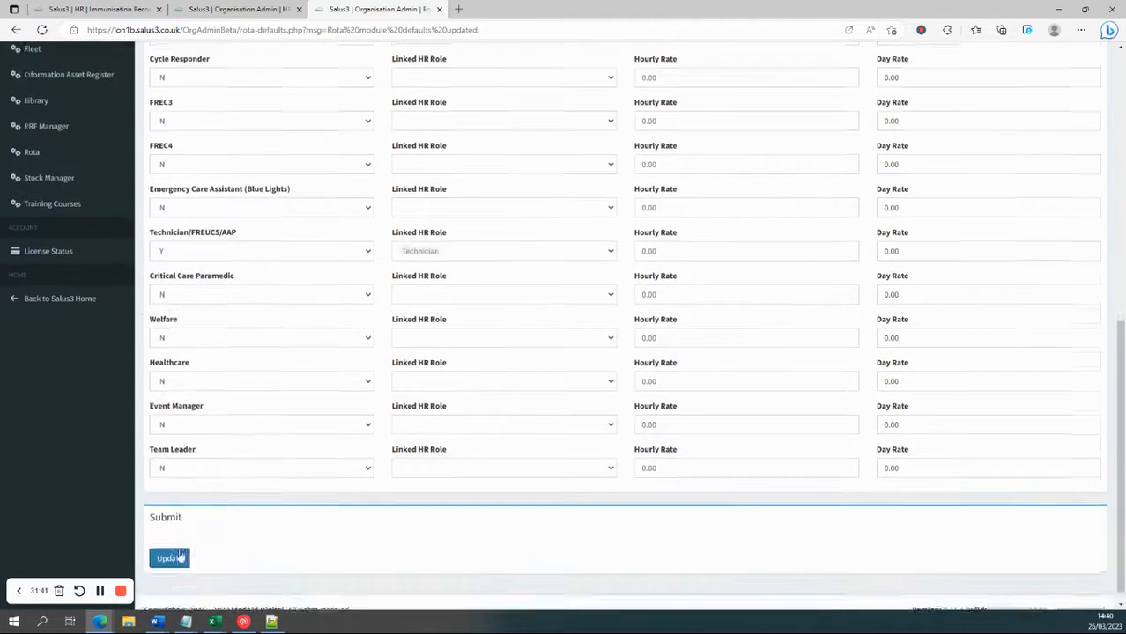
{"action": "left_click", "coordinate": [169, 544]}
{"action": "left_click", "coordinate": [97, 9]}
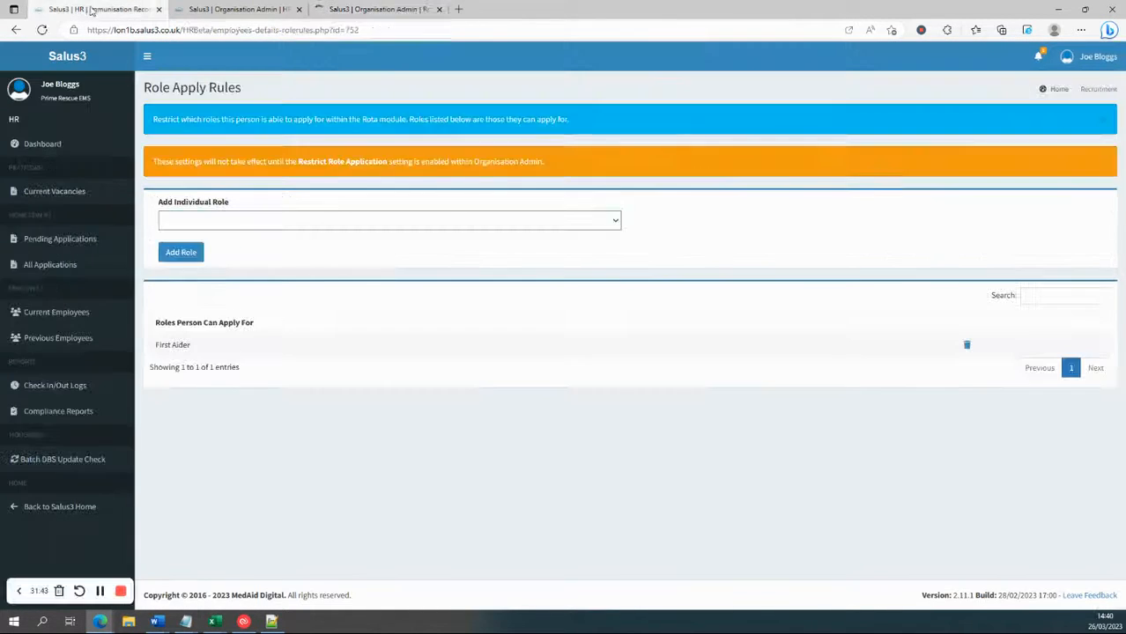
{"action": "left_click", "coordinate": [238, 230]}
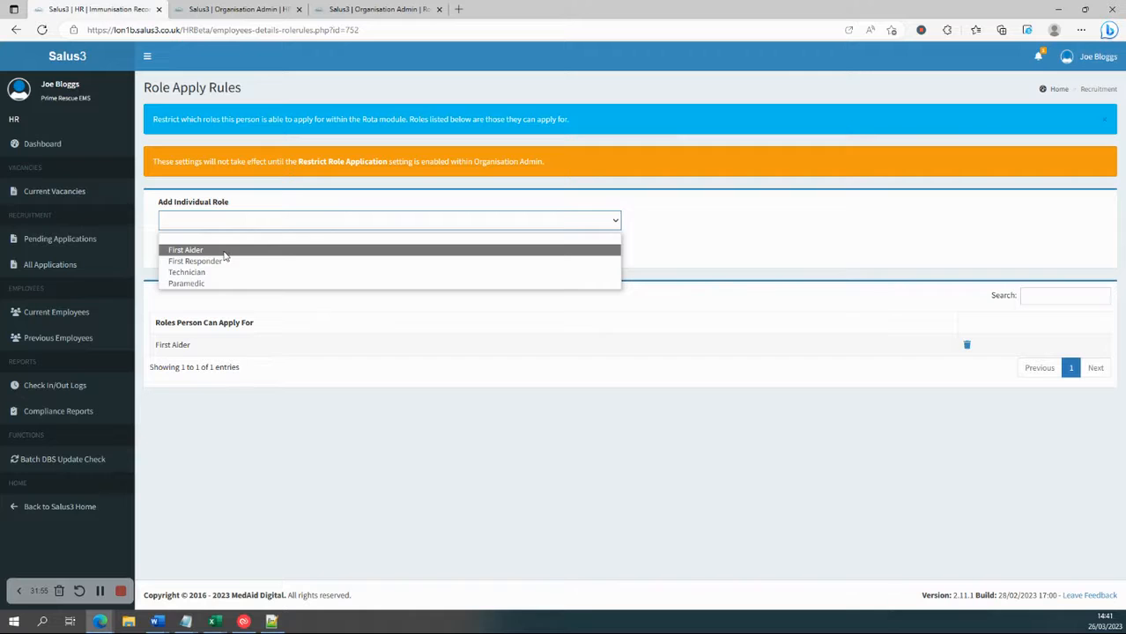
{"action": "left_click", "coordinate": [212, 403]}
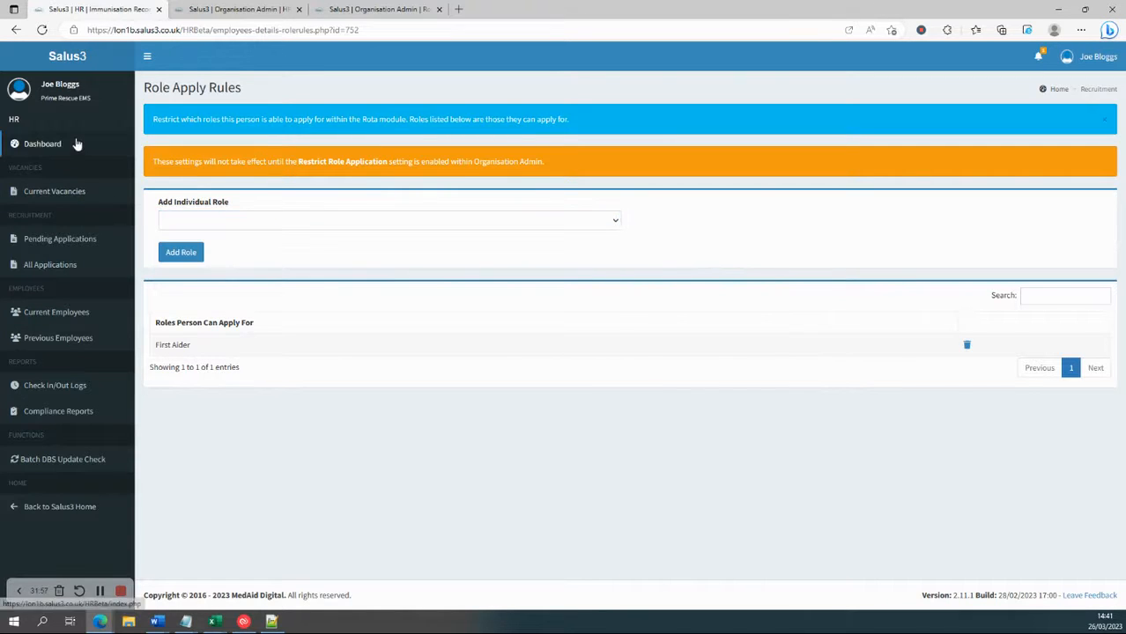
Step: Open the First Aider employee's record from Current Employees, examine the Grade field and return to Role Apply Rules
{"action": "left_click", "coordinate": [50, 264]}
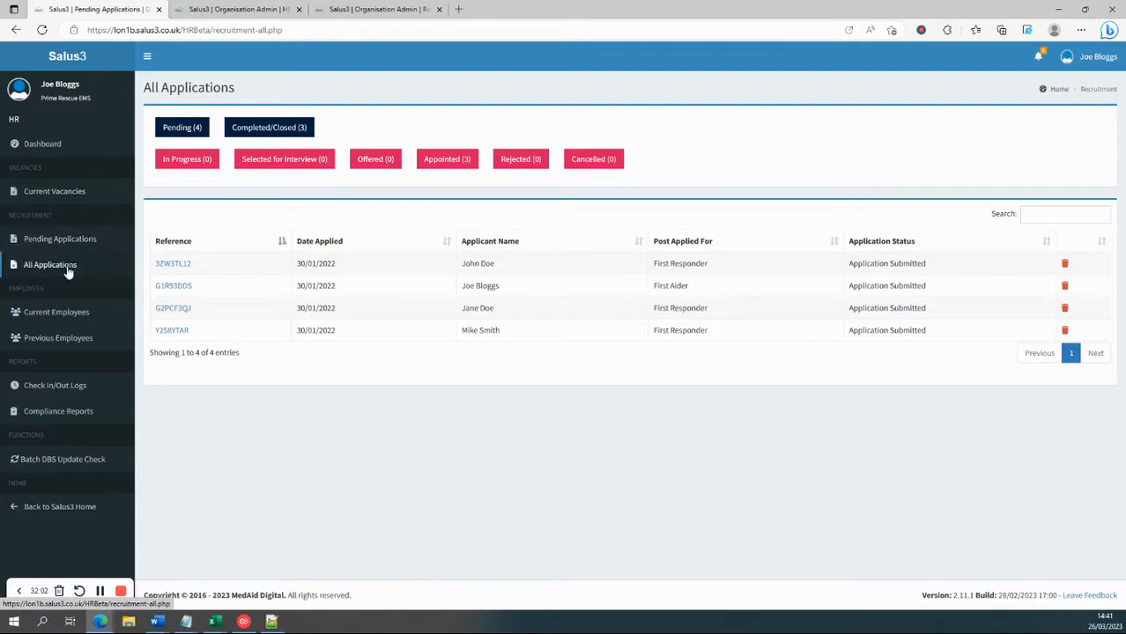
{"action": "left_click", "coordinate": [56, 313]}
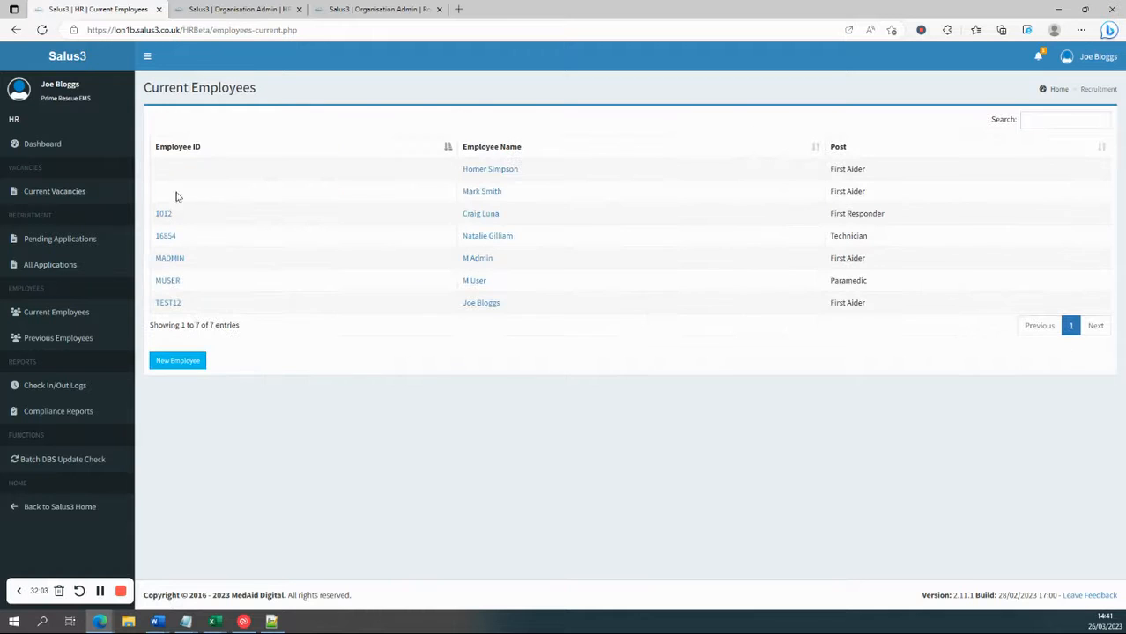
{"action": "left_click", "coordinate": [475, 305]}
{"action": "scroll", "coordinate": [458, 309], "scroll_direction": "down", "scroll_amount": 4}
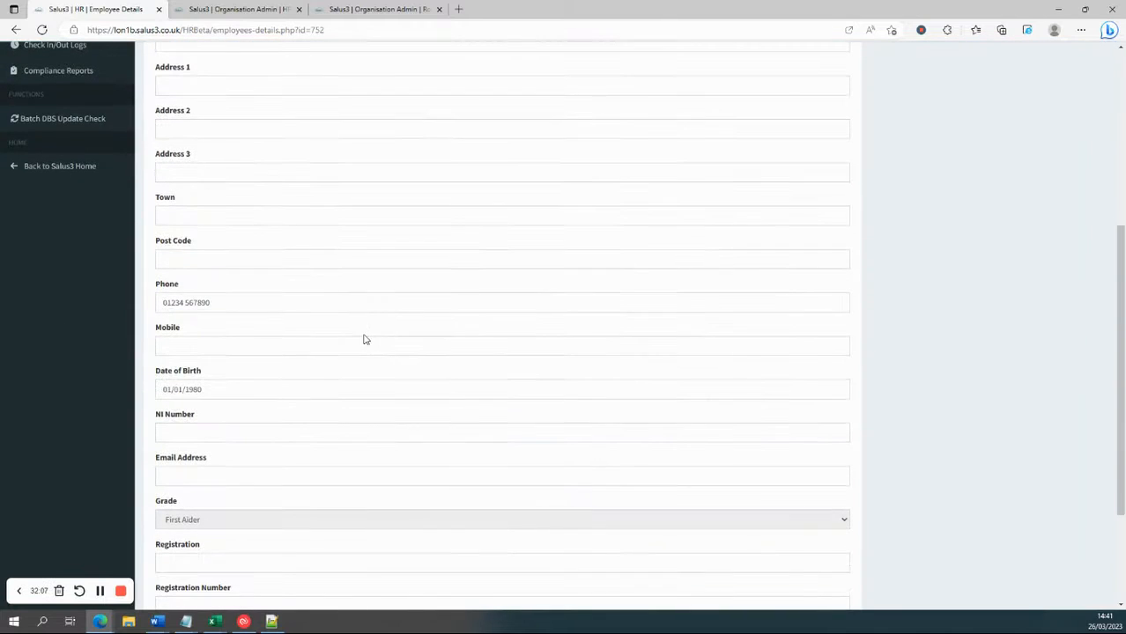
{"action": "scroll", "coordinate": [295, 388], "scroll_direction": "down", "scroll_amount": 1}
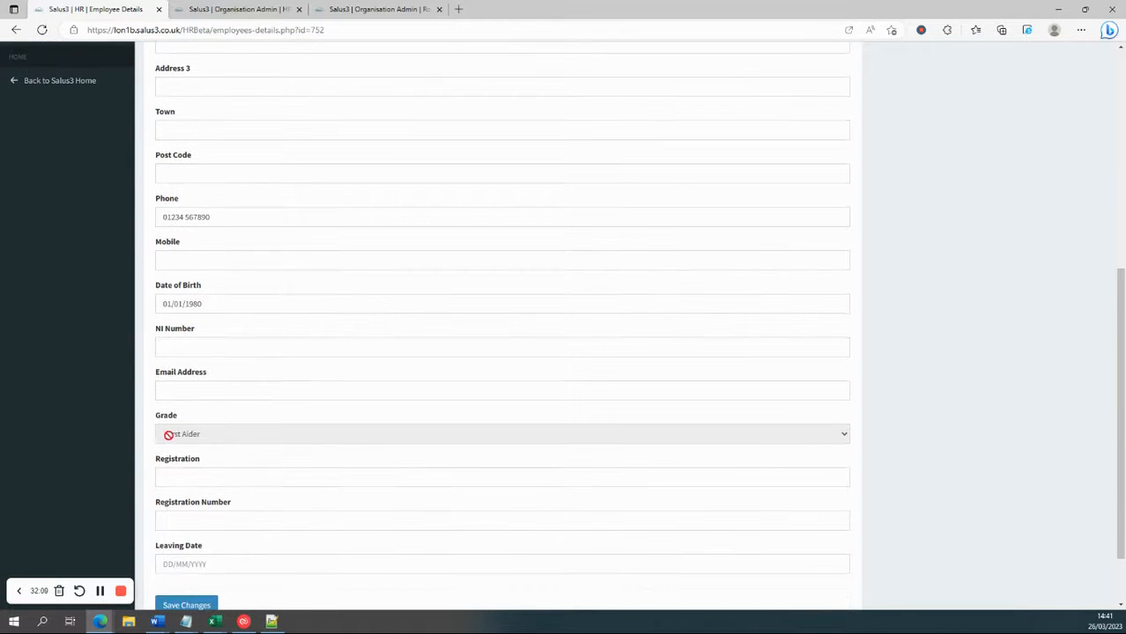
{"action": "scroll", "coordinate": [180, 436], "scroll_direction": "up", "scroll_amount": 5}
{"action": "left_click", "coordinate": [936, 190]}
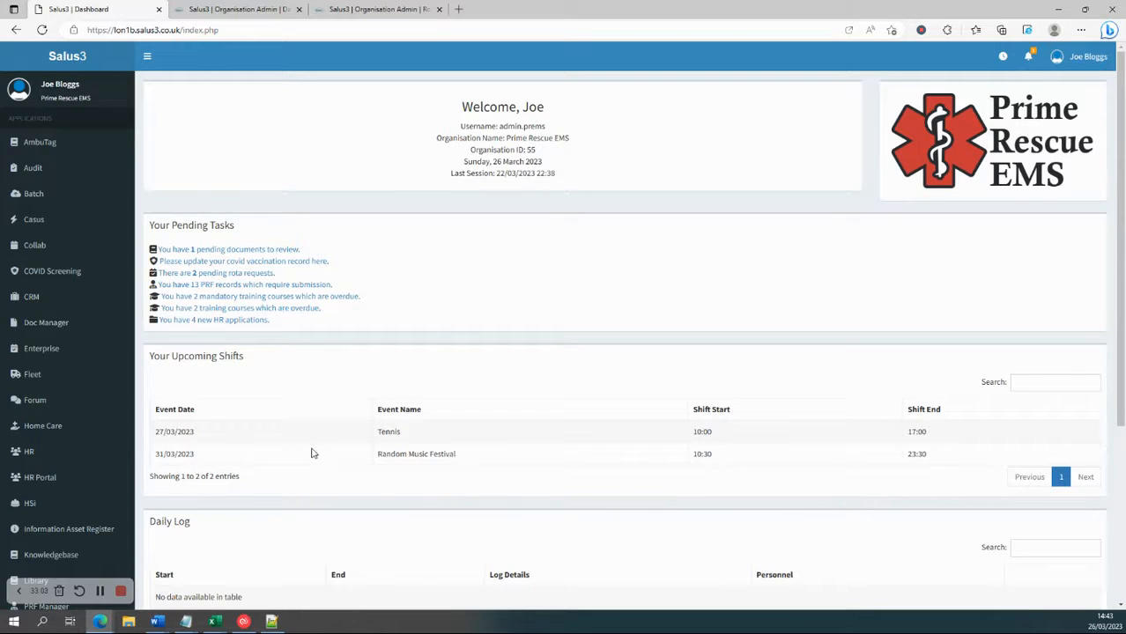
Step: Examine the pending tasks, upcoming shifts and Daily Log sections on the home dashboard
{"action": "scroll", "coordinate": [308, 451], "scroll_direction": "down", "scroll_amount": 2}
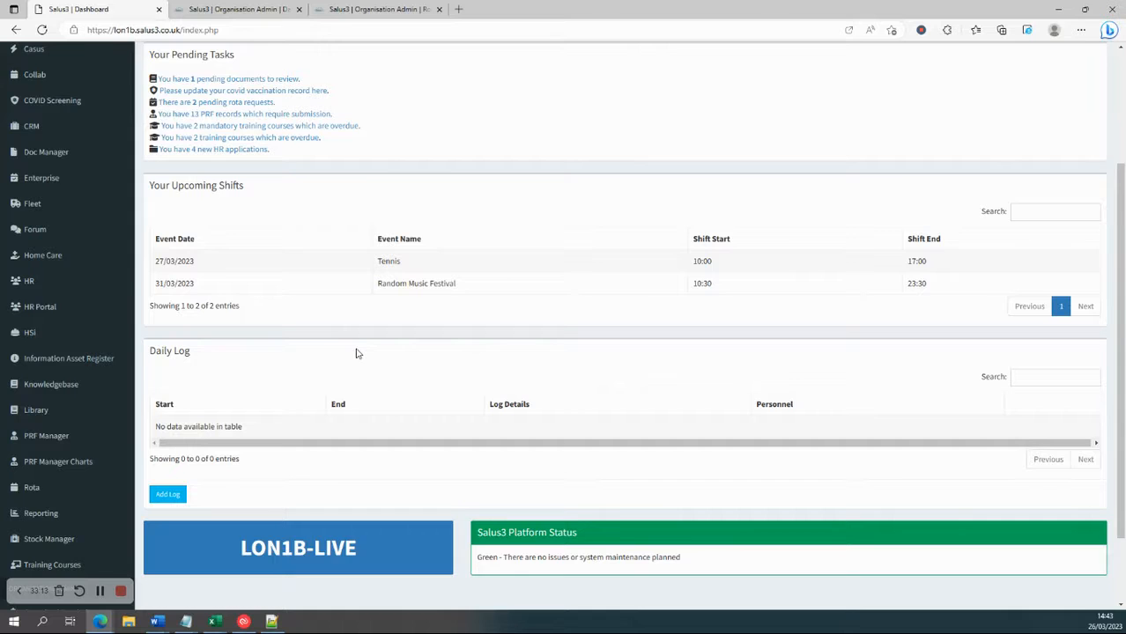
{"action": "scroll", "coordinate": [357, 352], "scroll_direction": "down", "scroll_amount": 2}
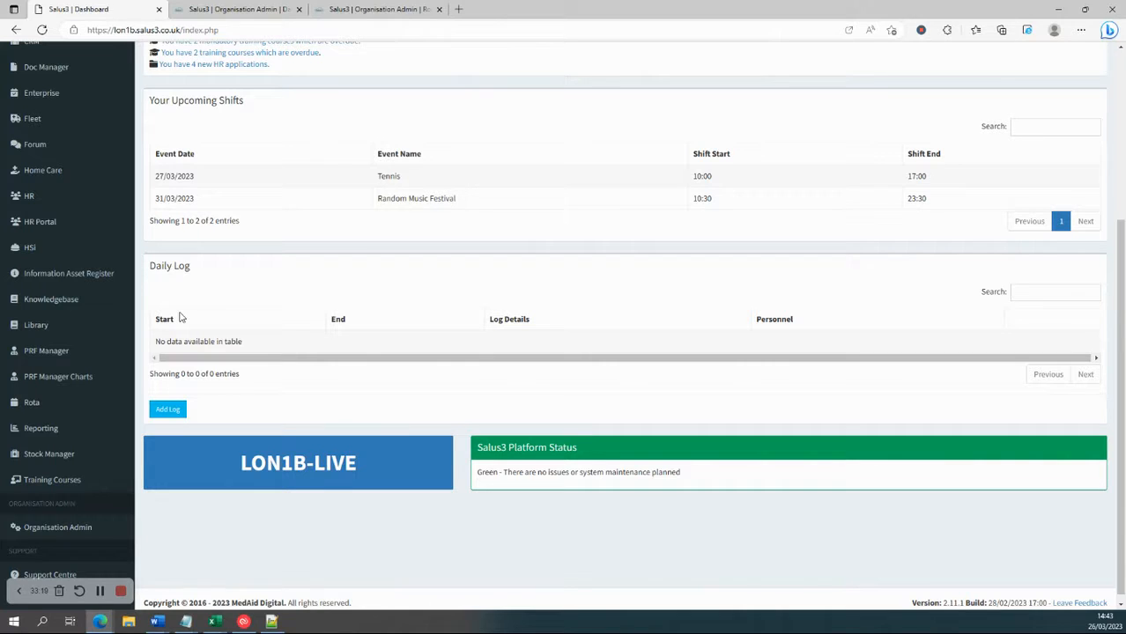
{"action": "scroll", "coordinate": [232, 389], "scroll_direction": "up", "scroll_amount": 3}
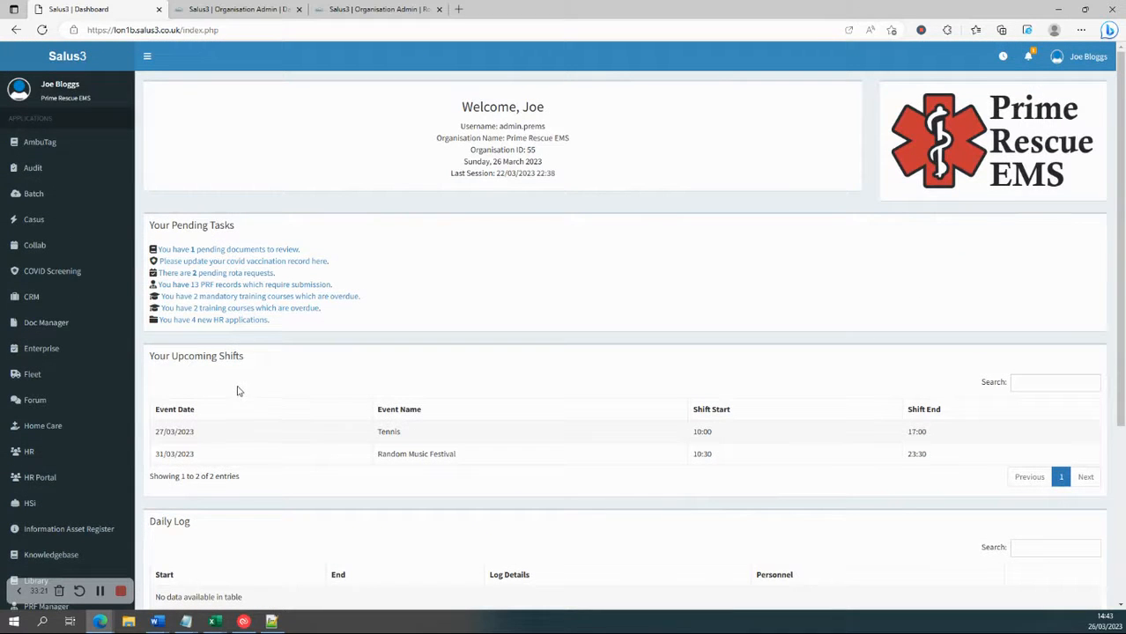
Step: Open the general System Configuration in Organisation Admin to view the Tablet Menu After Logon setting
{"action": "left_click", "coordinate": [236, 9]}
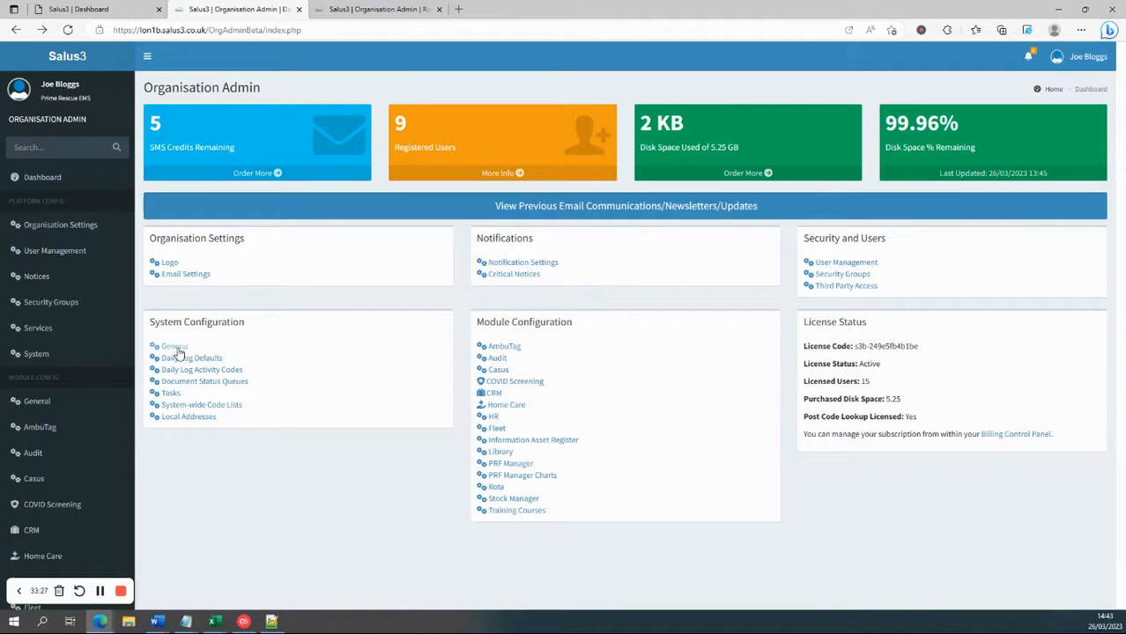
{"action": "left_click", "coordinate": [175, 347]}
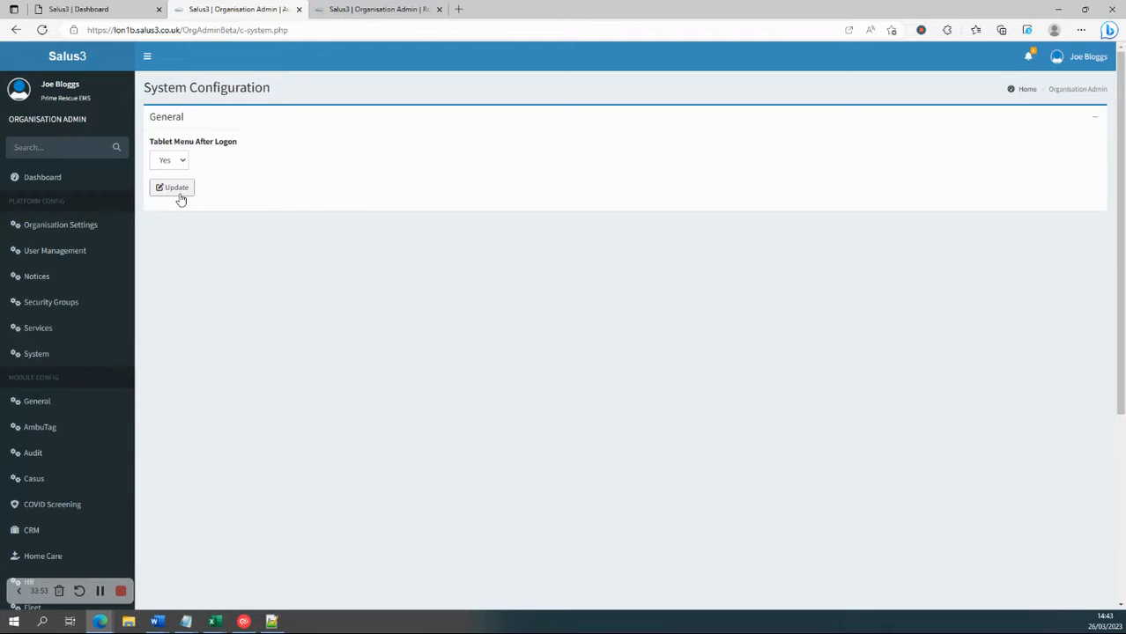
{"action": "left_click", "coordinate": [101, 591]}
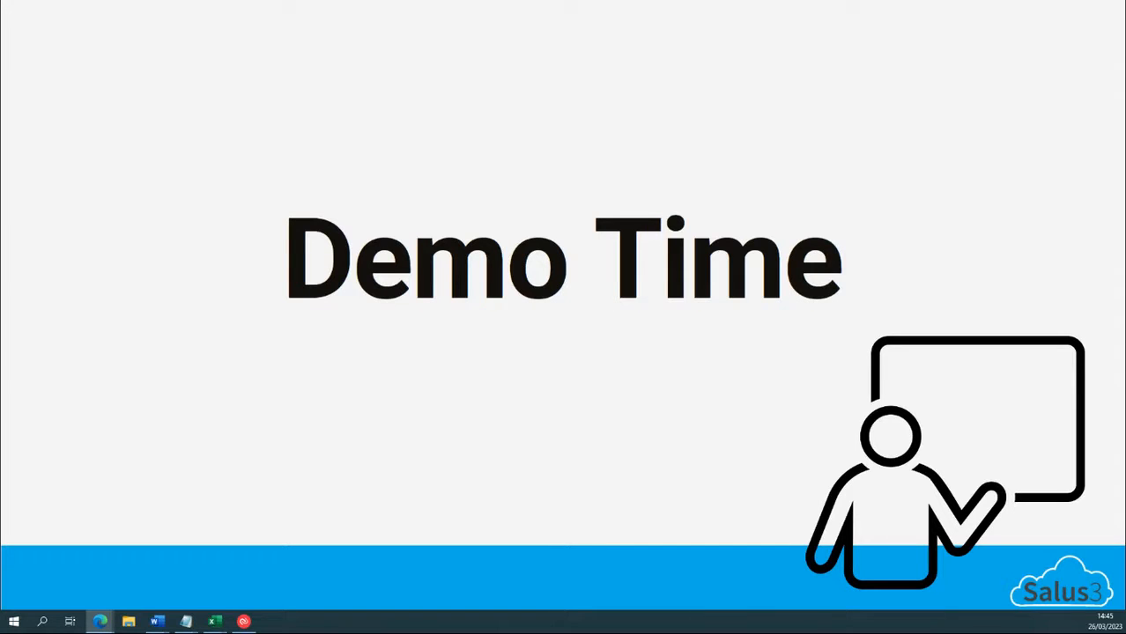